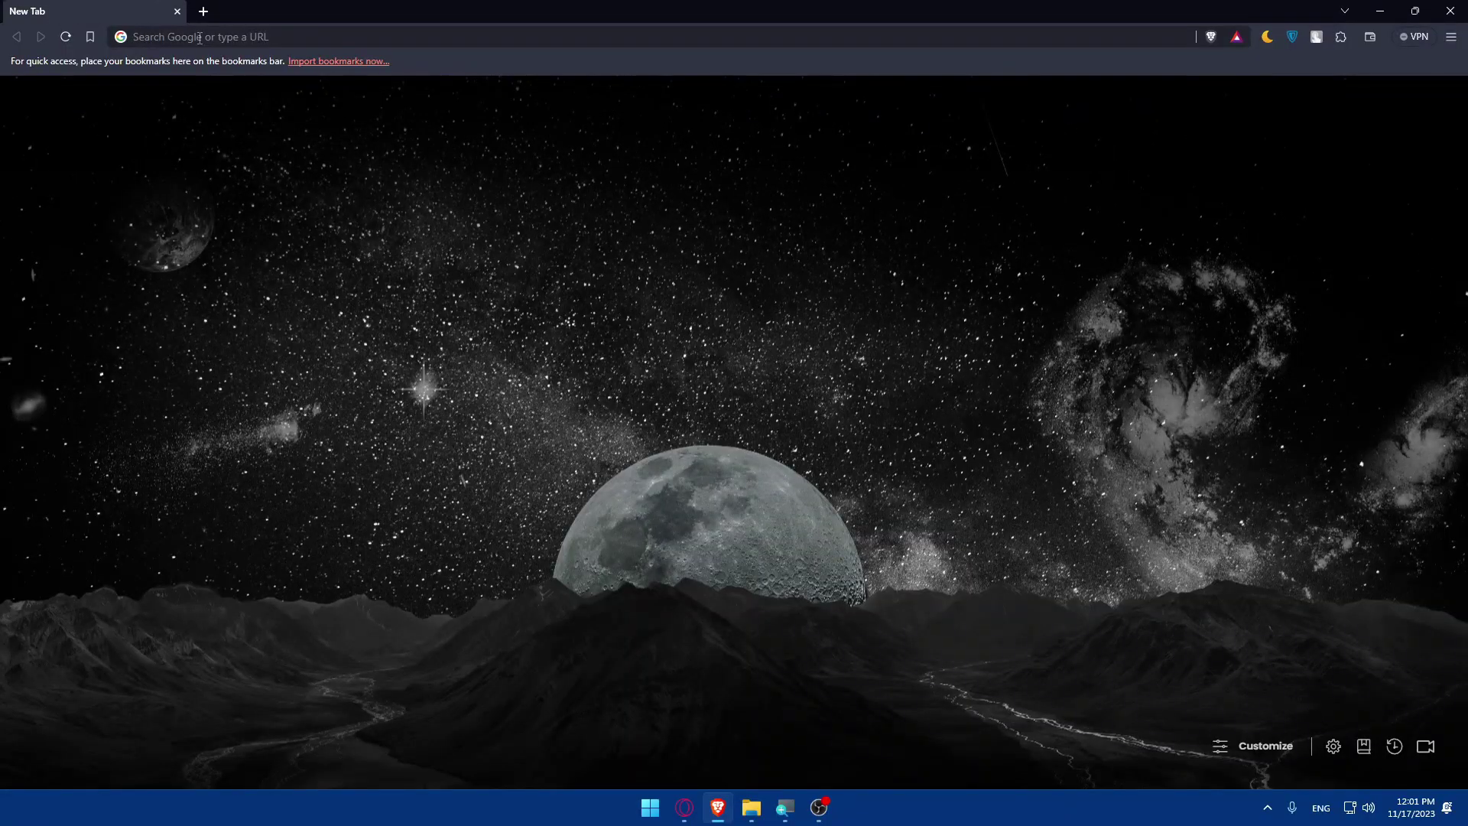
Search Google for 'hanktrade' and open the official Hankotrade website.
left_click(199, 39)
type("hanktrade")
key("Return")
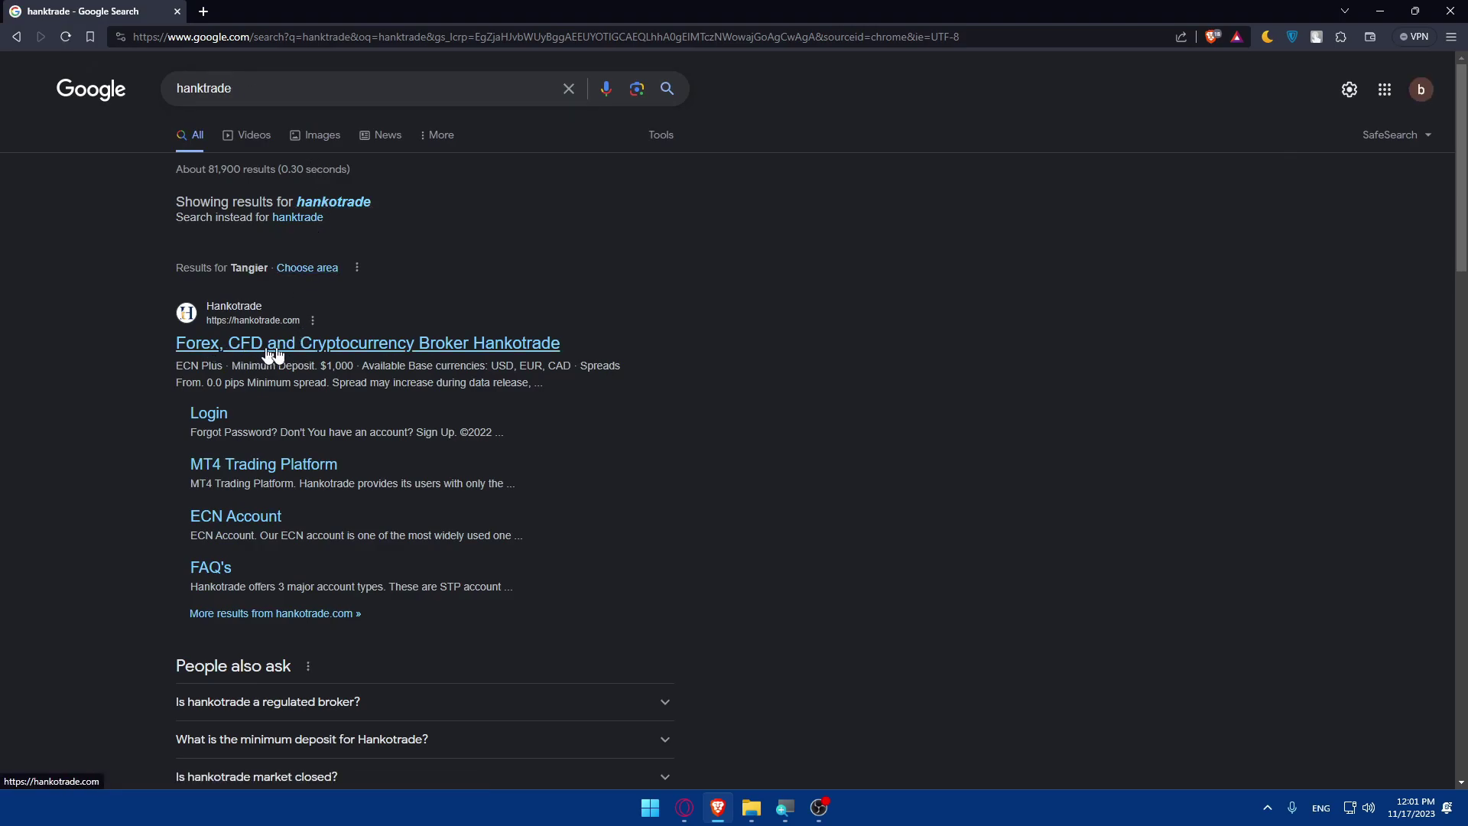
left_click(238, 351)
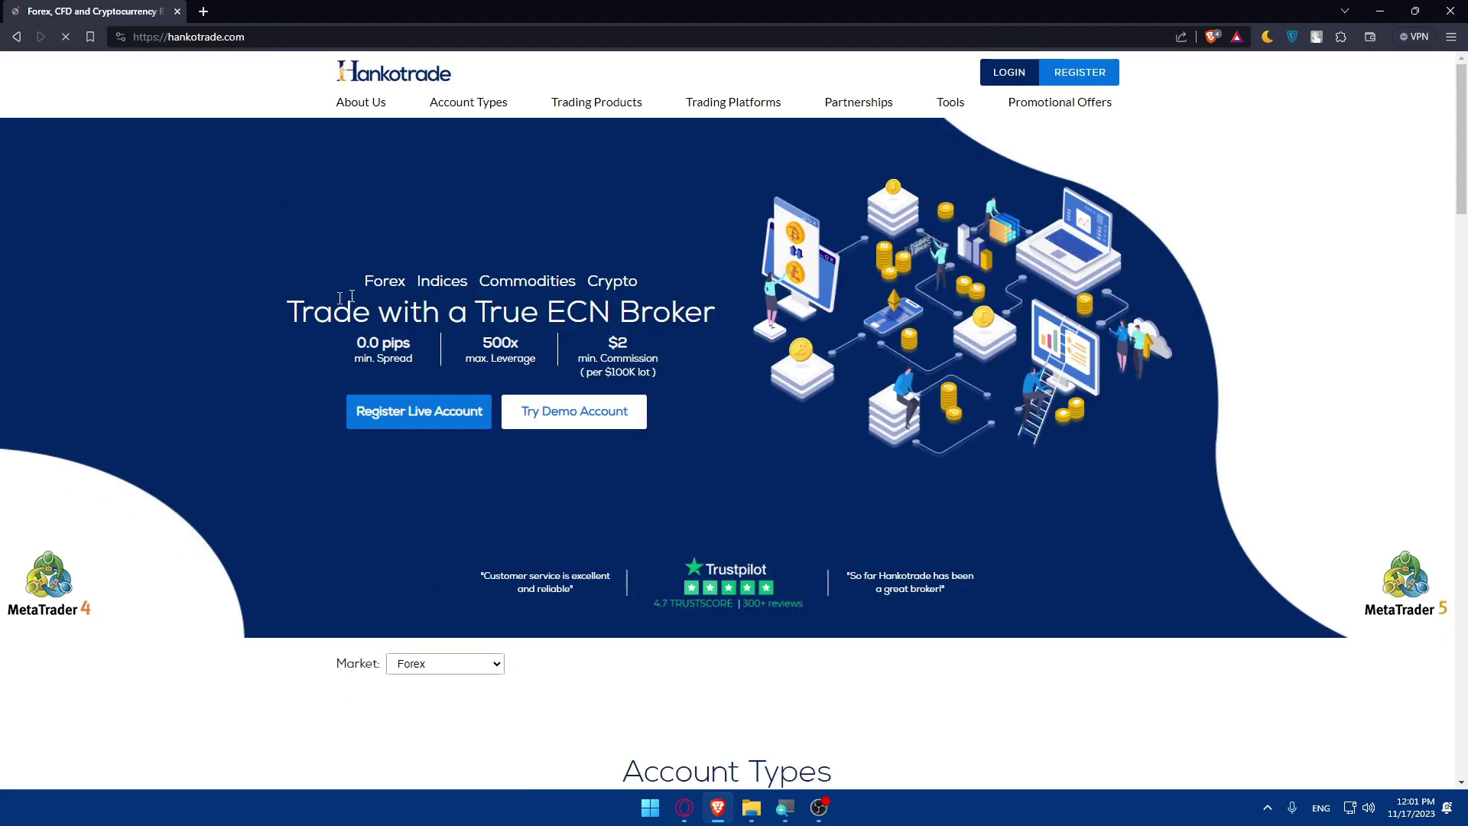
In a second tab, search 'trading view' and open the TradingView homepage.
left_click(203, 11)
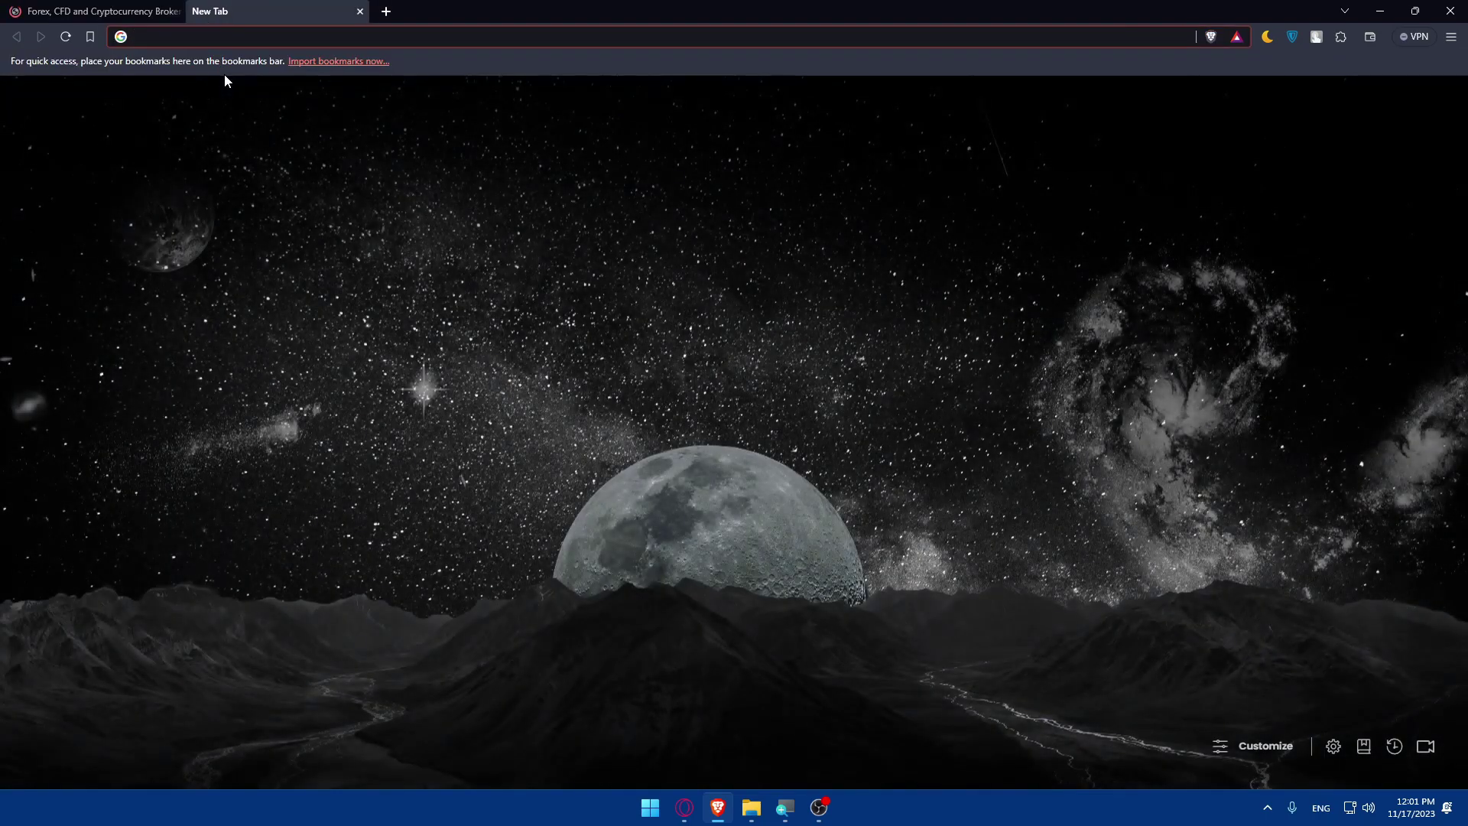
type("trad")
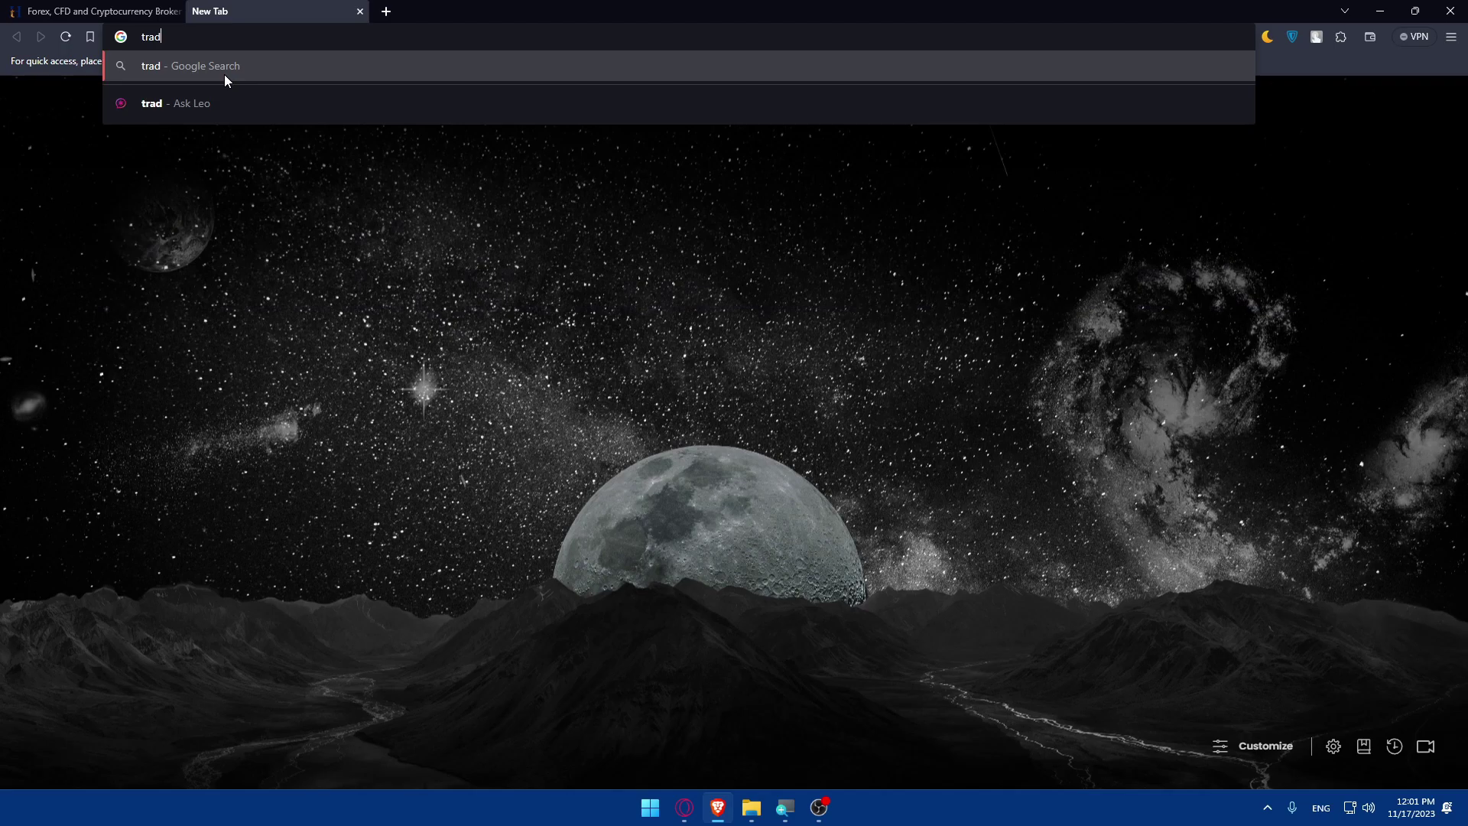
type("ing wieiew")
key("Return")
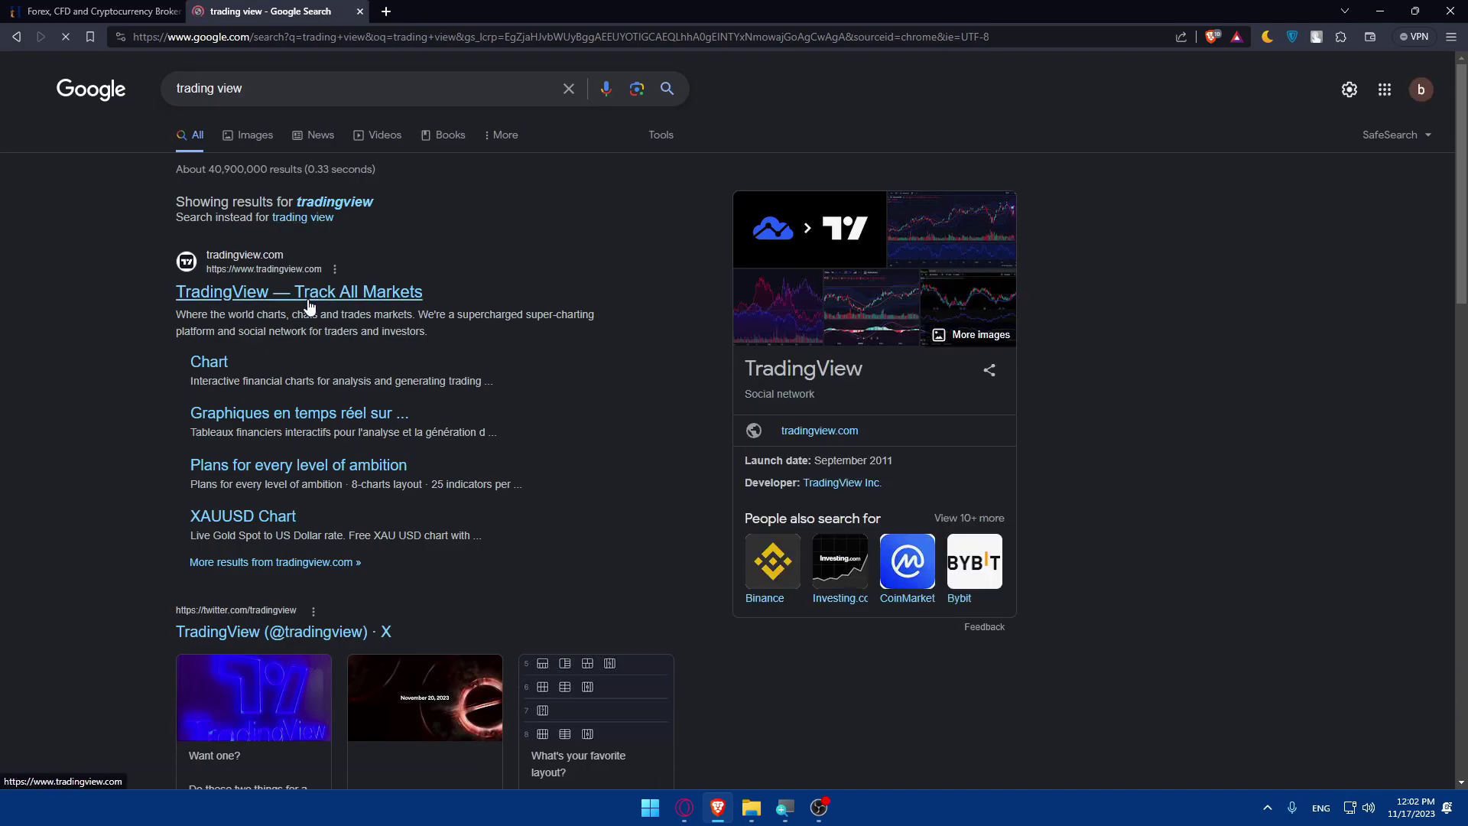
left_click(310, 302)
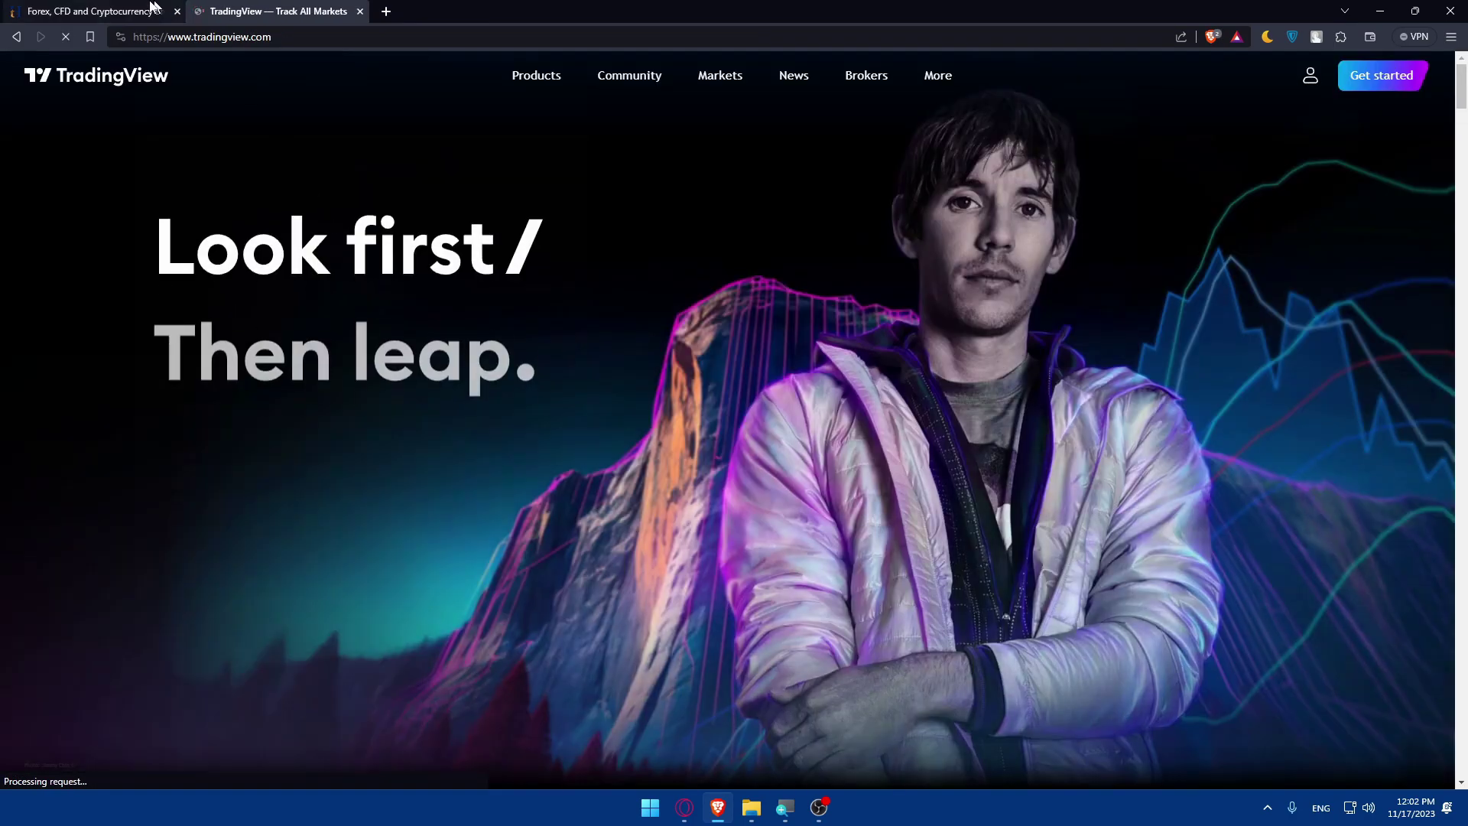
left_click(115, 11)
key("ctrl+Tab")
key("ctrl+Tab")
key("ctrl+Tab")
key("ctrl+Tab")
key("ctrl+Tab")
key("ctrl+Tab")
key("ctrl+Tab")
key("ctrl+Tab")
key("ctrl+Tab")
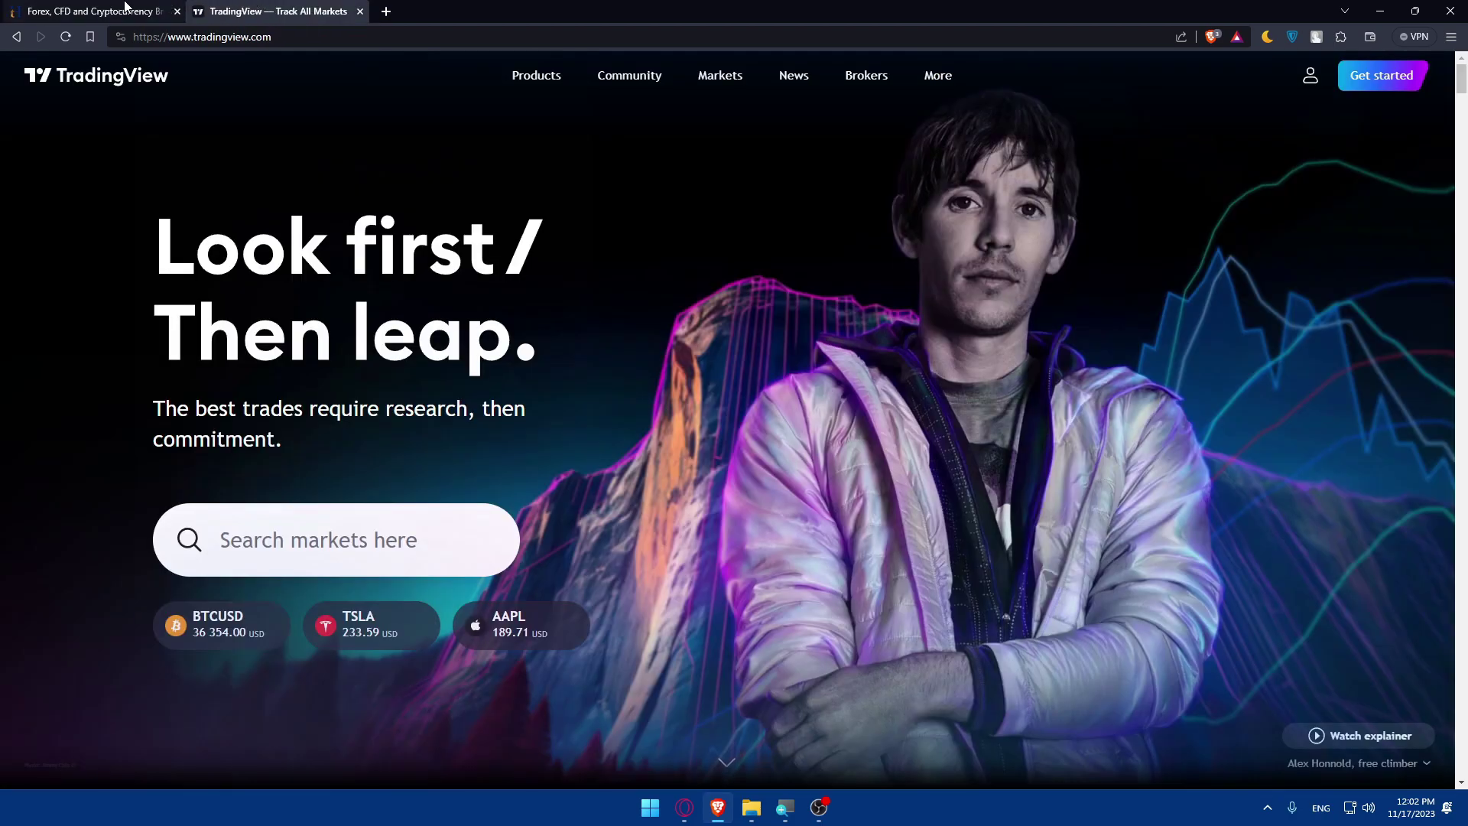
Bring the Hankotrade tab forward and minimize the LiveChat support panel.
left_click(125, 10)
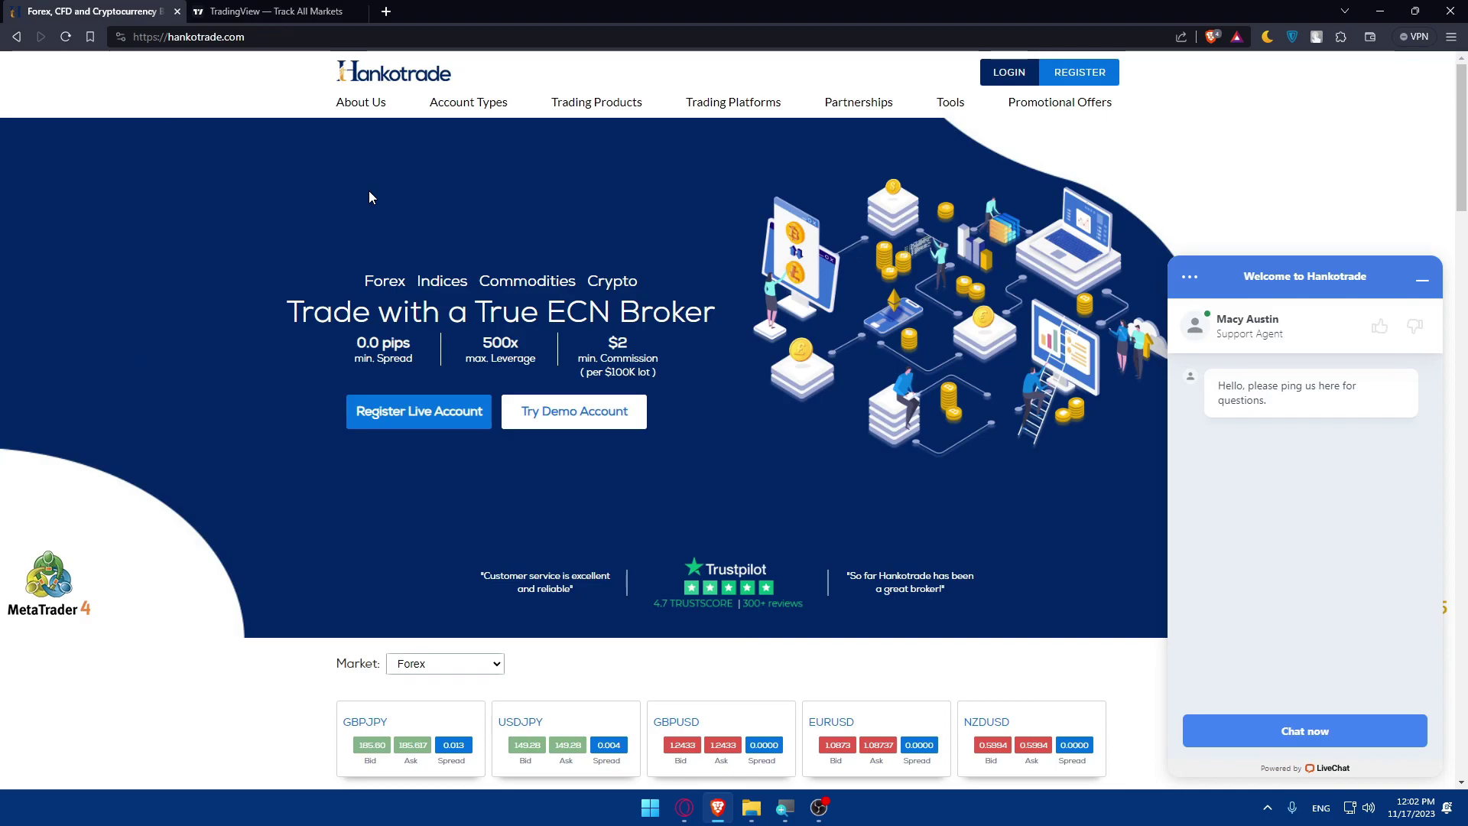
key("ctrl+Tab")
key("ctrl+Tab")
key("ctrl+Tab")
key("ctrl+Tab")
key("ctrl+Tab")
key("ctrl+Tab")
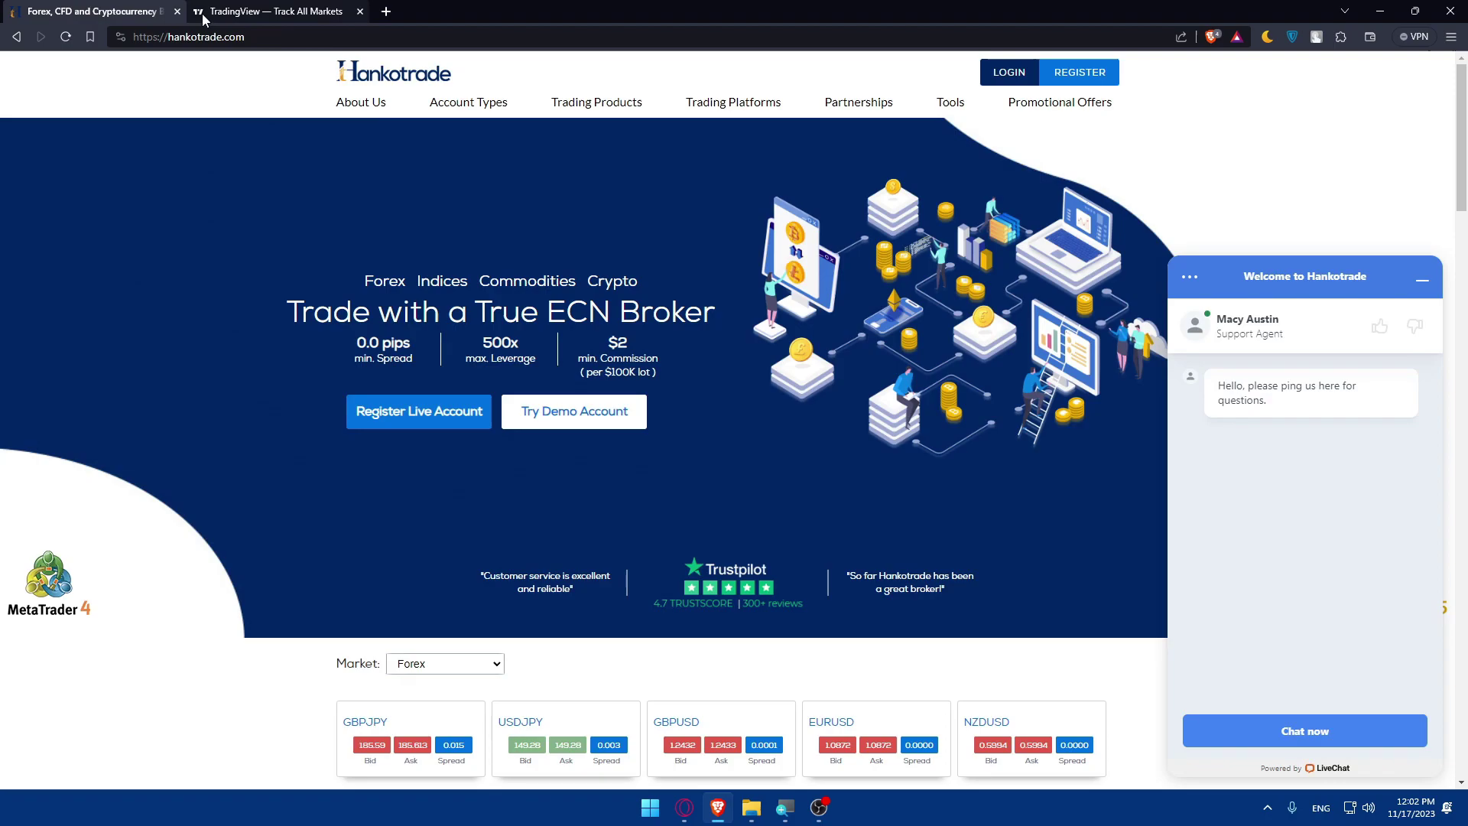
left_click(1421, 281)
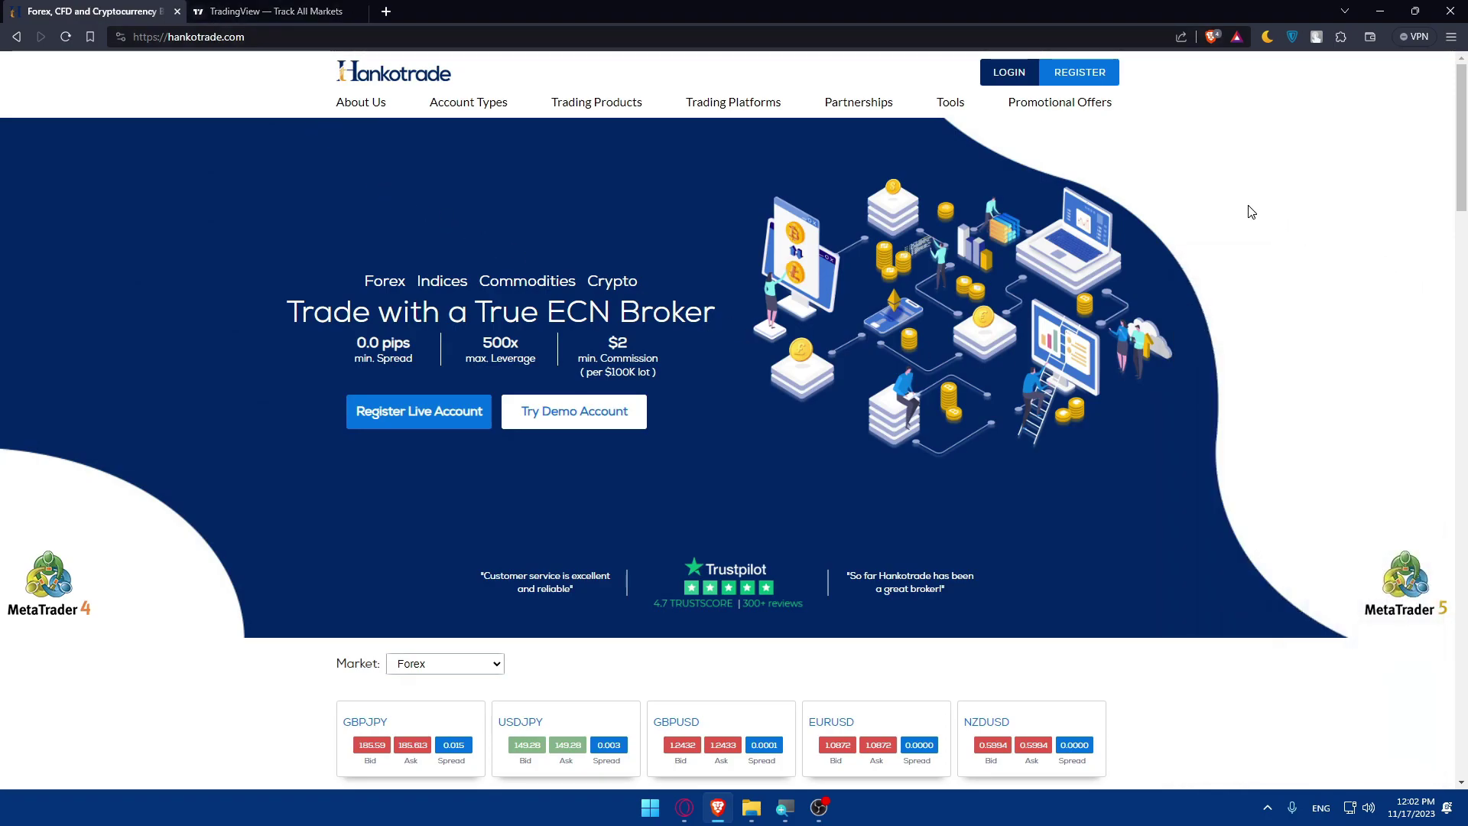
Scroll through Hankotrade's Account Types and Transaction Cost sections.
scroll(726, 304, "down", 13)
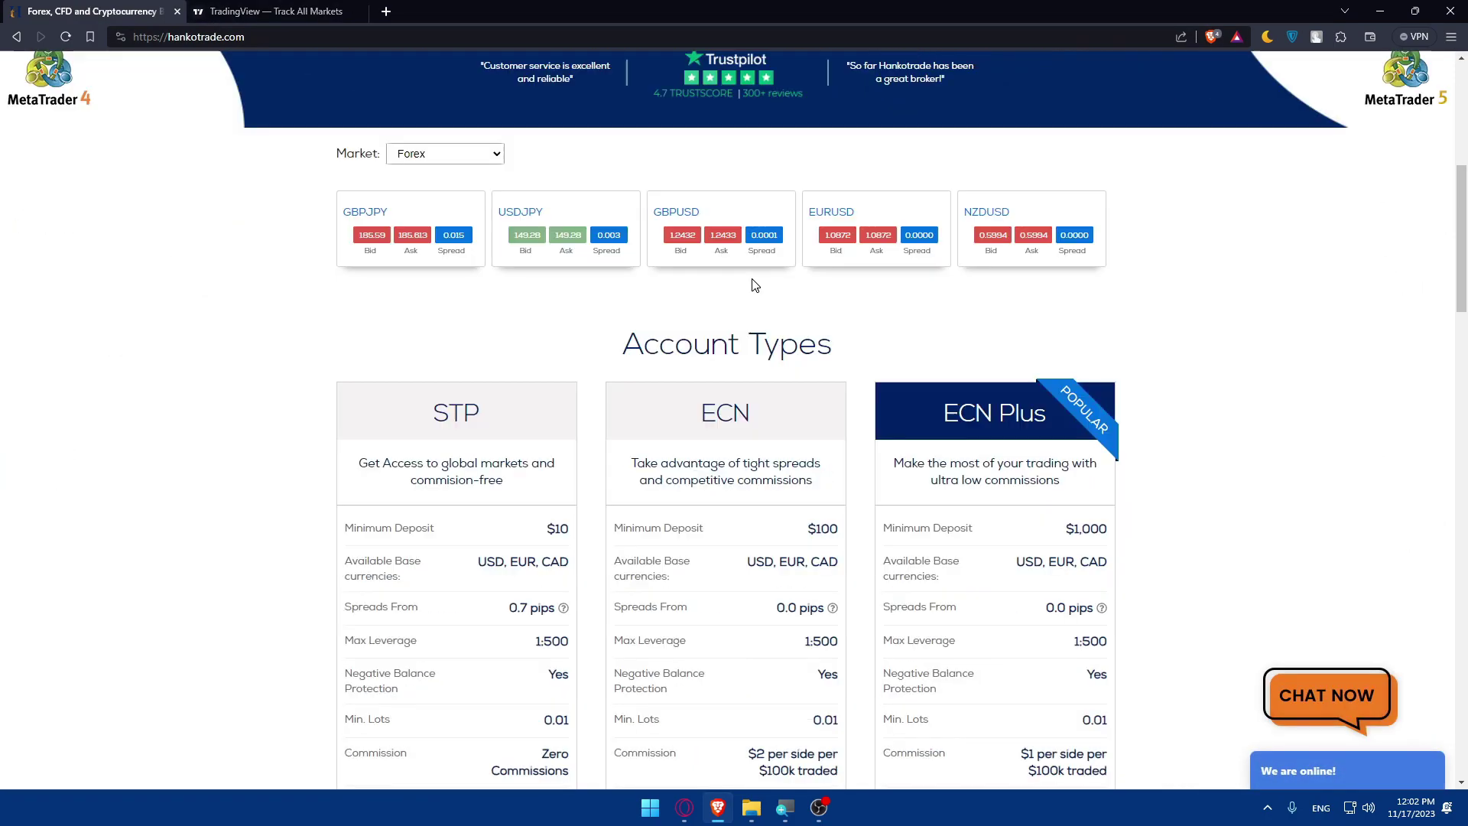
scroll(757, 281, "up", 3)
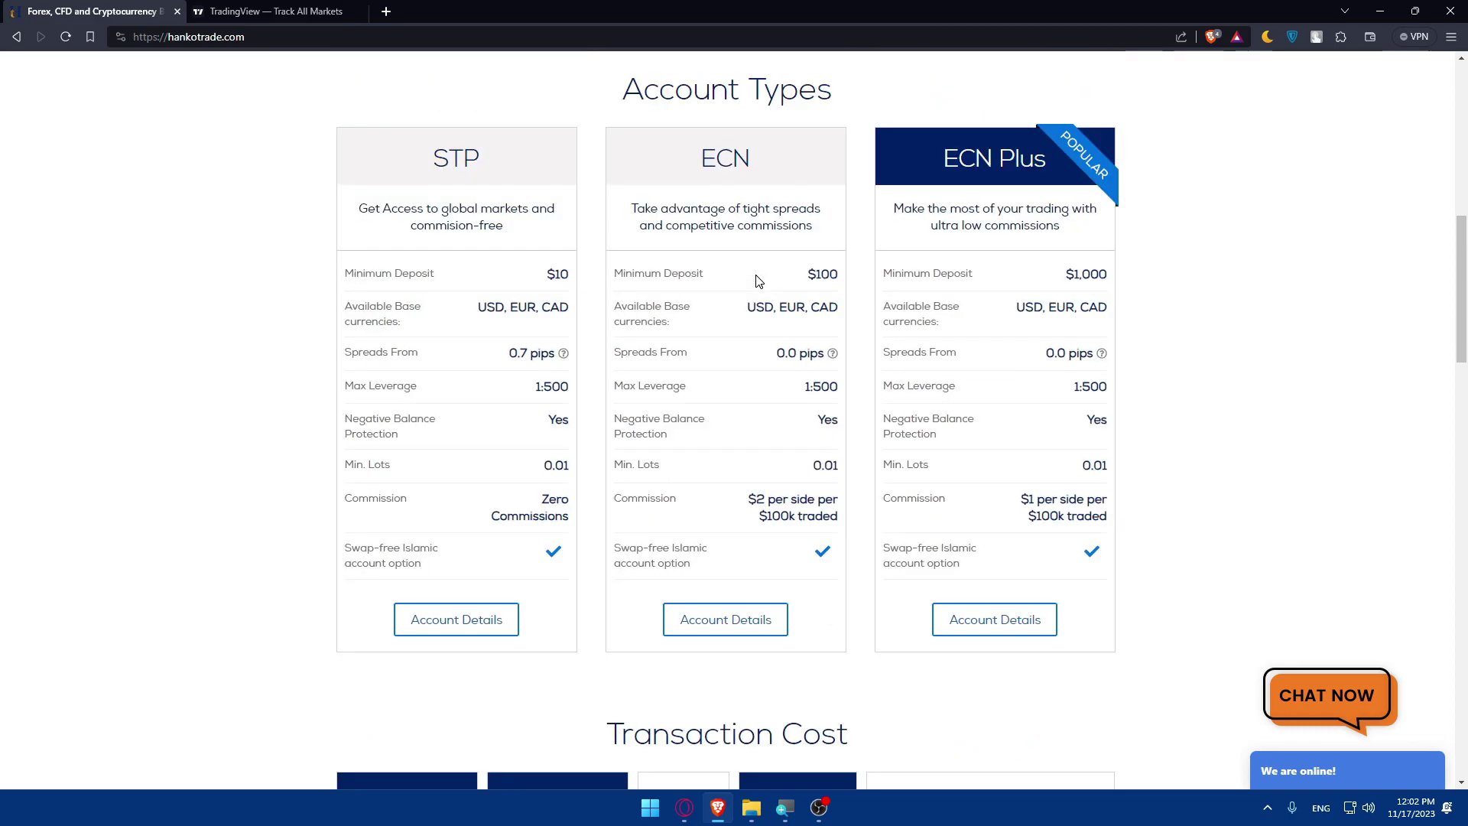
scroll(757, 281, "down", 15)
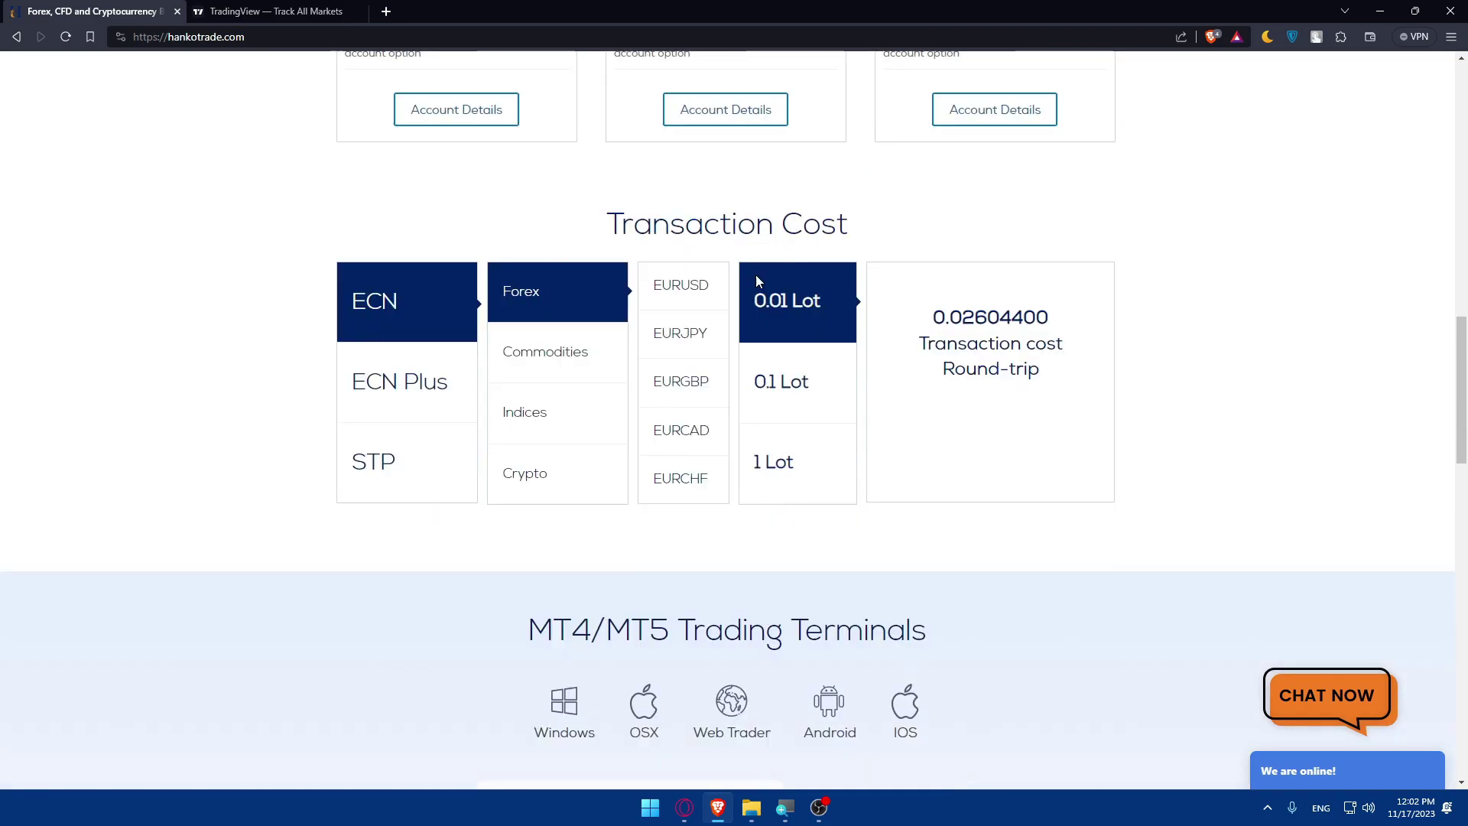
scroll(762, 277, "down", 7)
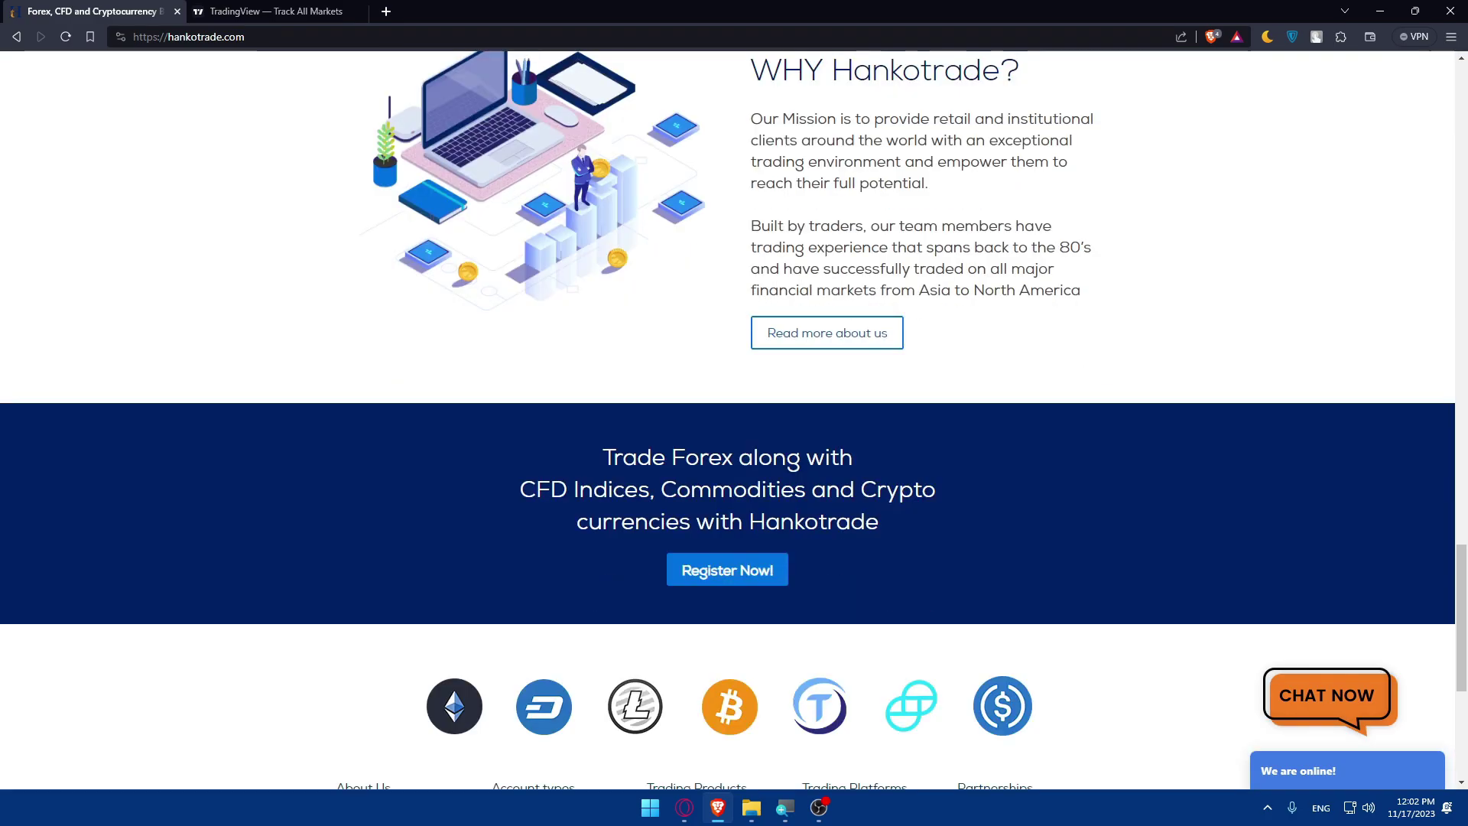
scroll(762, 277, "up", 10)
scroll(762, 278, "up", 10)
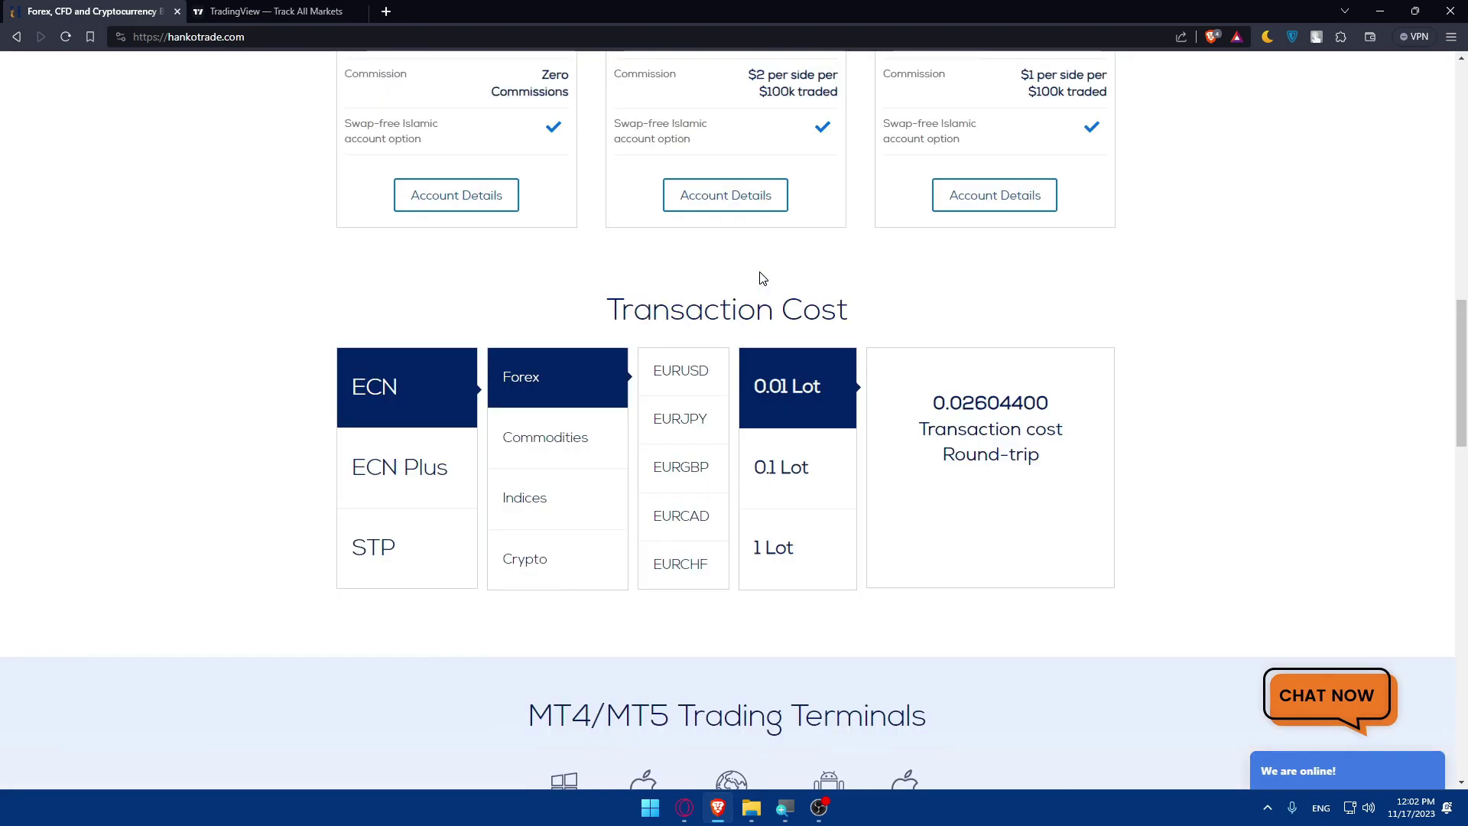
Glance over the TradingView page, then return to the top of the Hankotrade homepage.
key("ctrl+Tab")
scroll(569, 379, "down", 5)
scroll(737, 364, "down", 12)
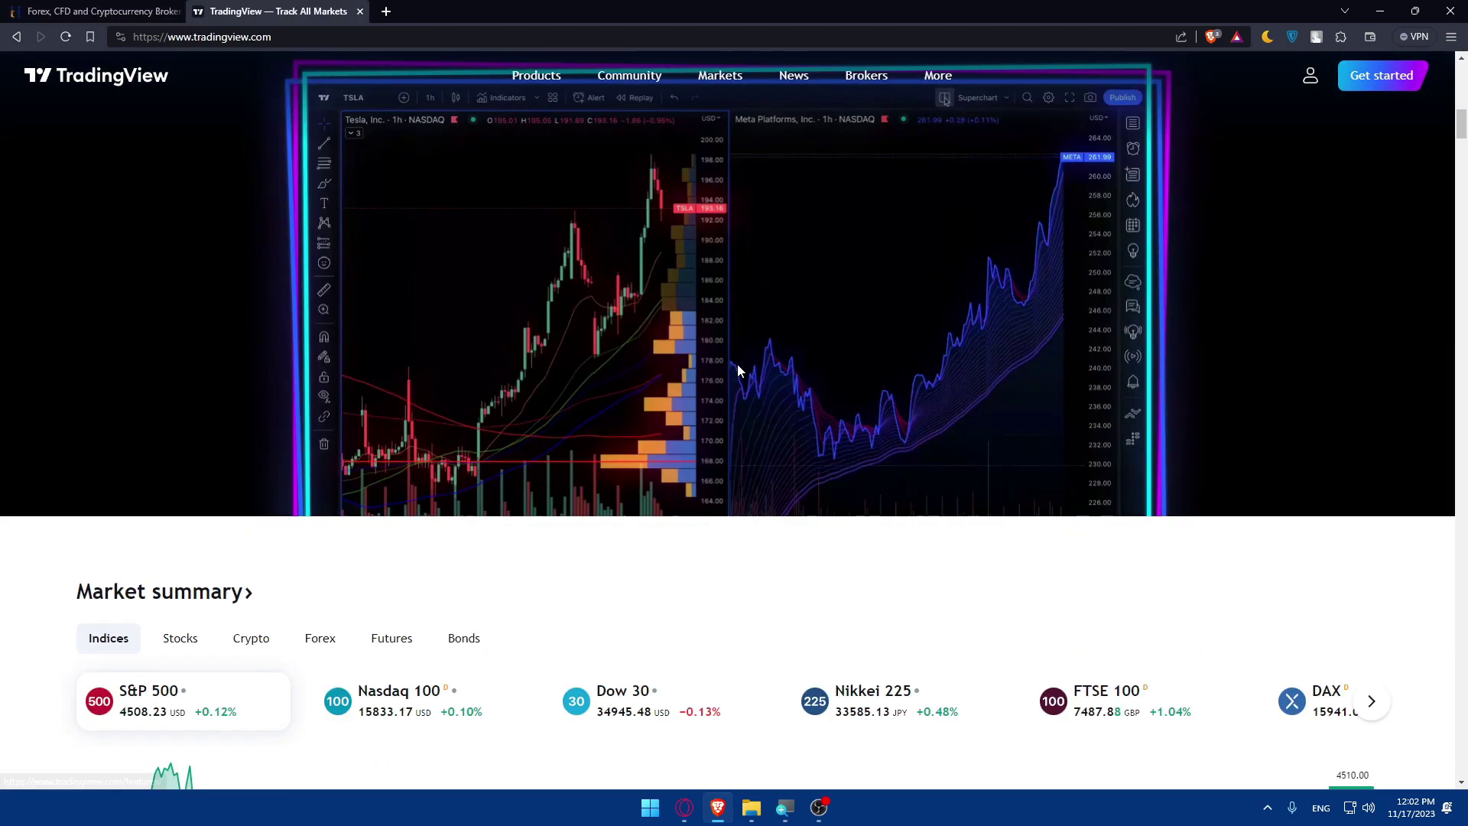
scroll(734, 356, "up", 20)
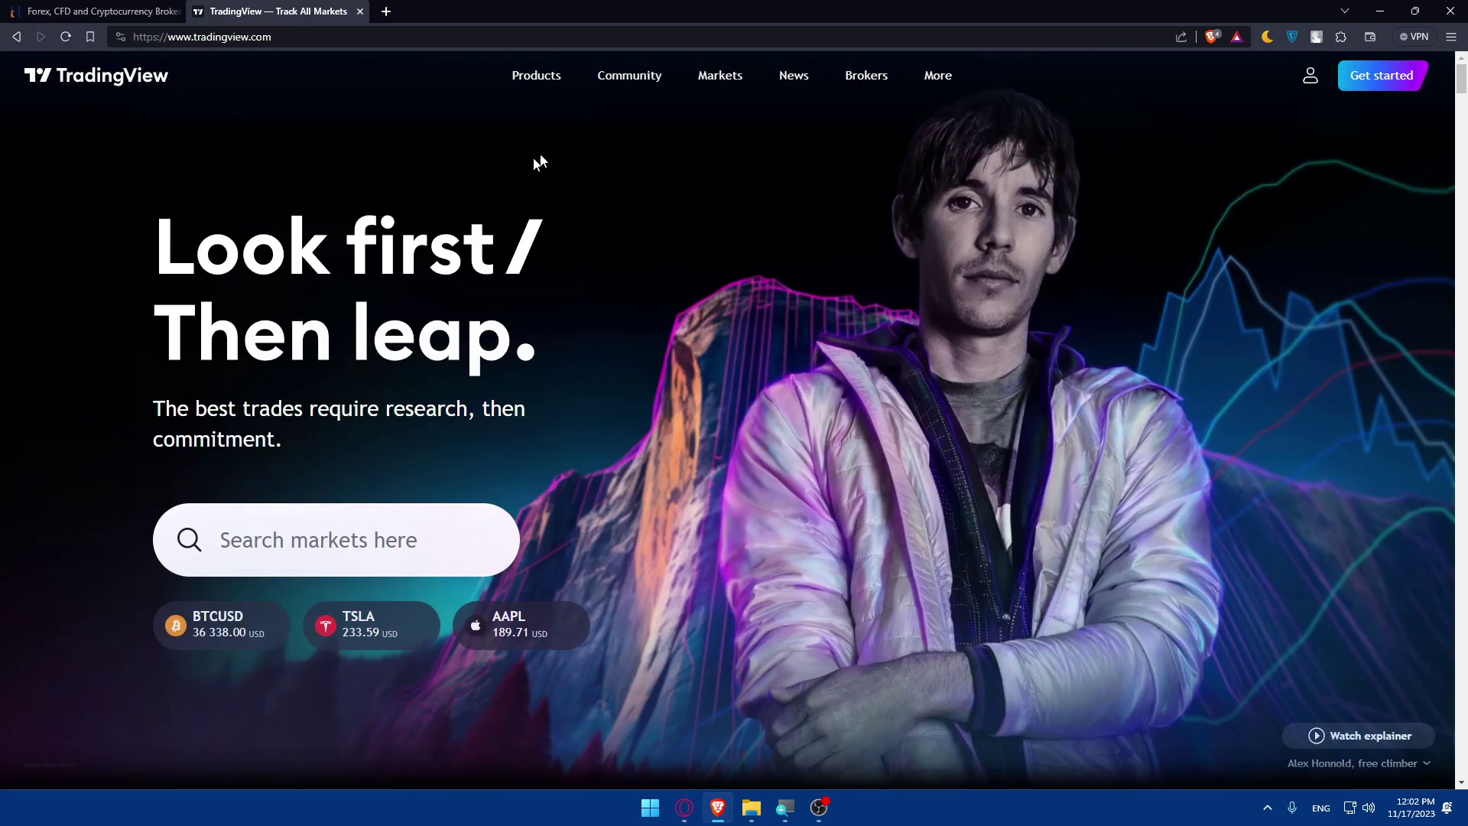
left_click(107, 9)
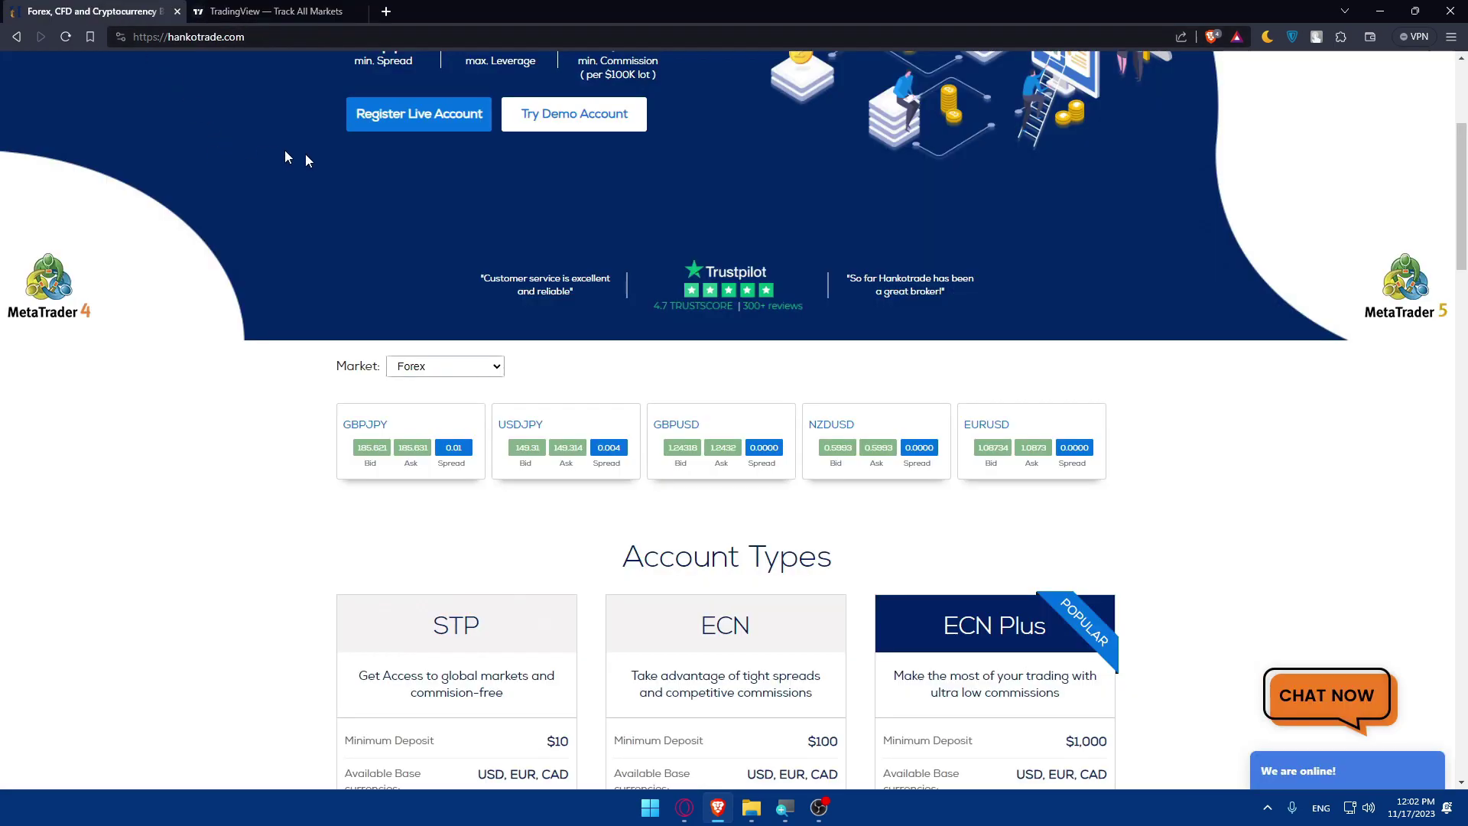
scroll(458, 191, "up", 4)
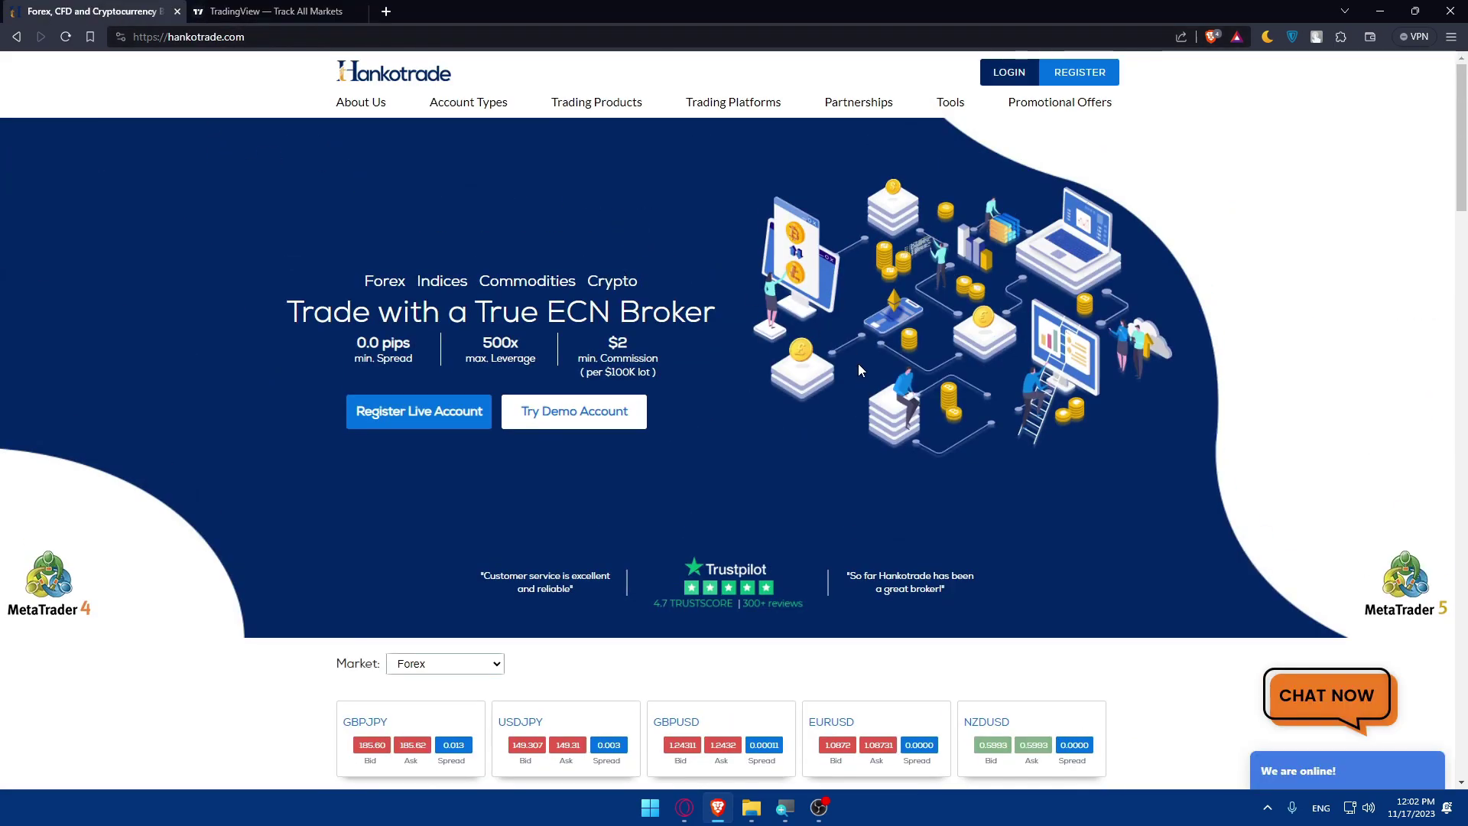
Open the Hankotrade registration form, closing a stray login tab along the way.
left_click(1080, 73)
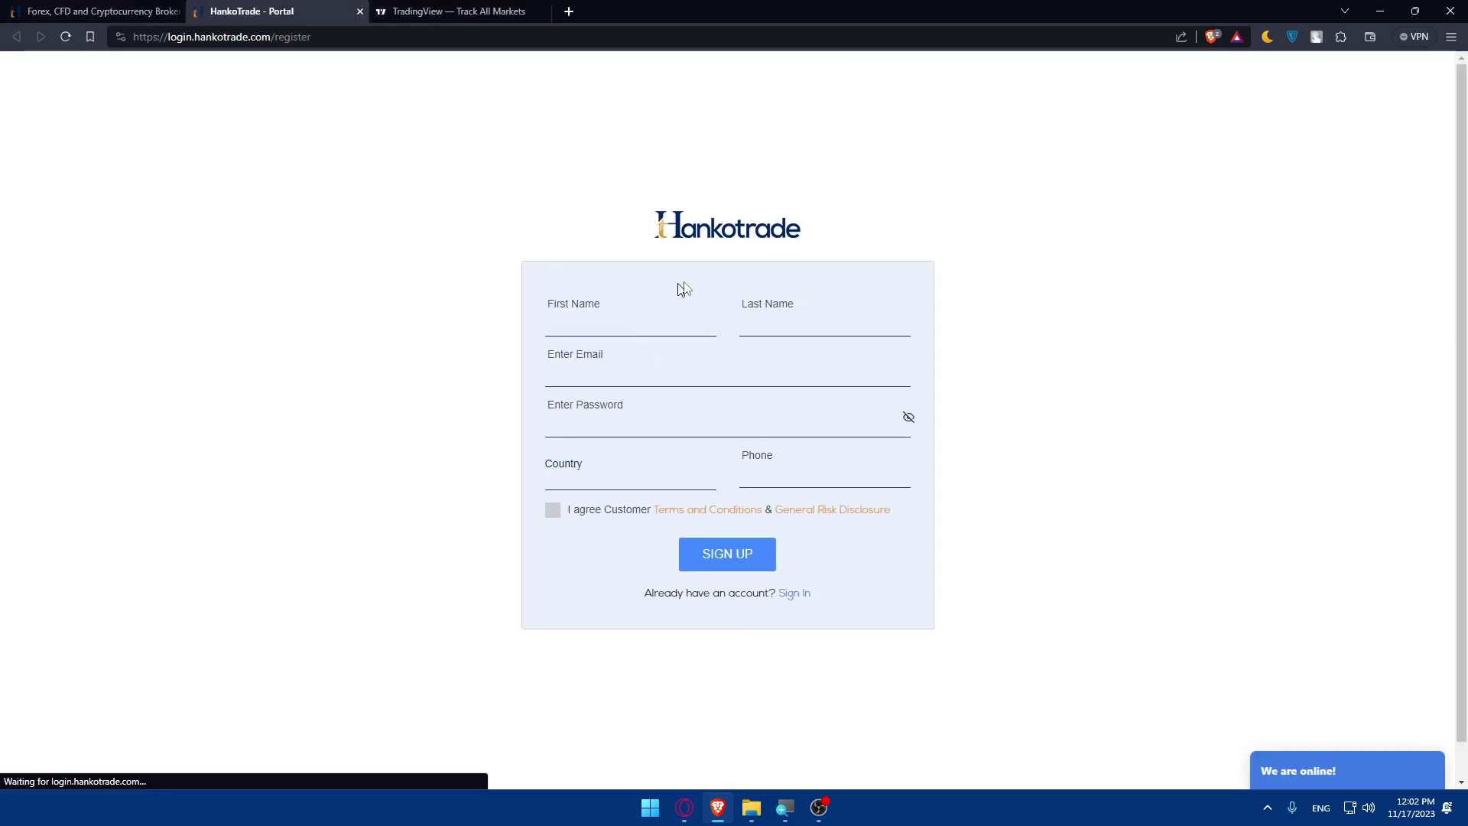
left_click(597, 358)
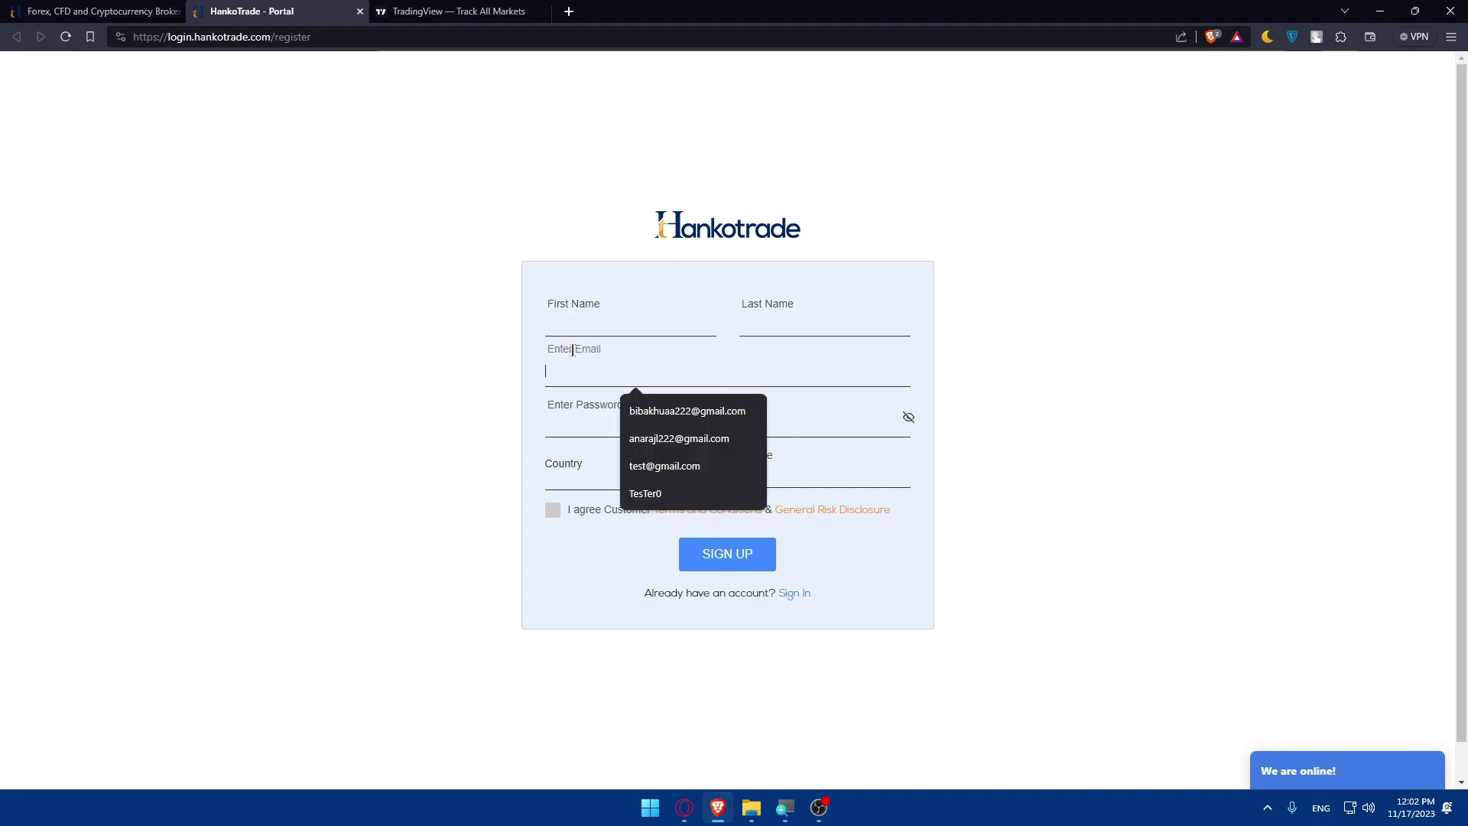
left_click(99, 9)
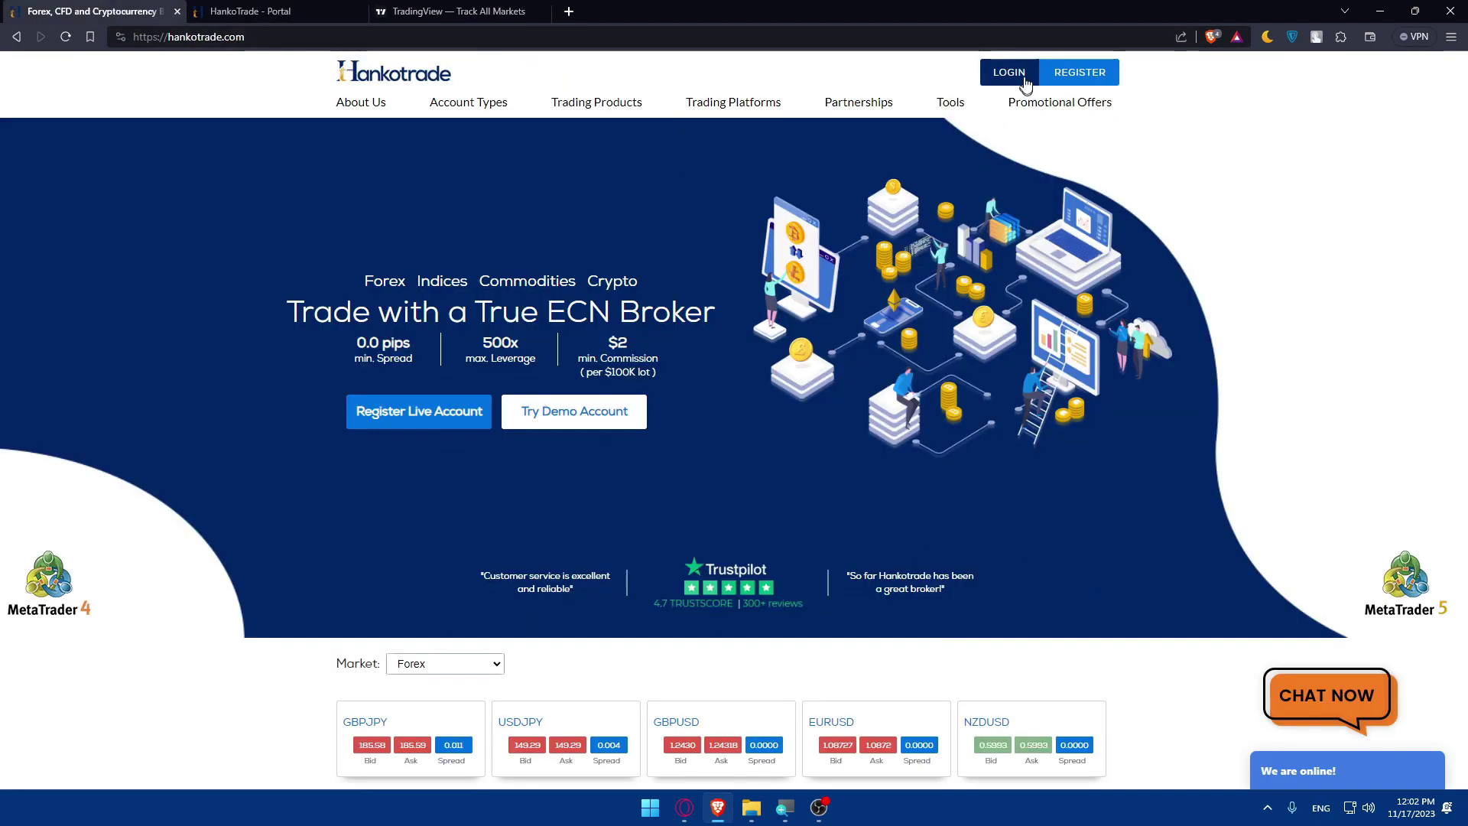
left_click(1021, 73)
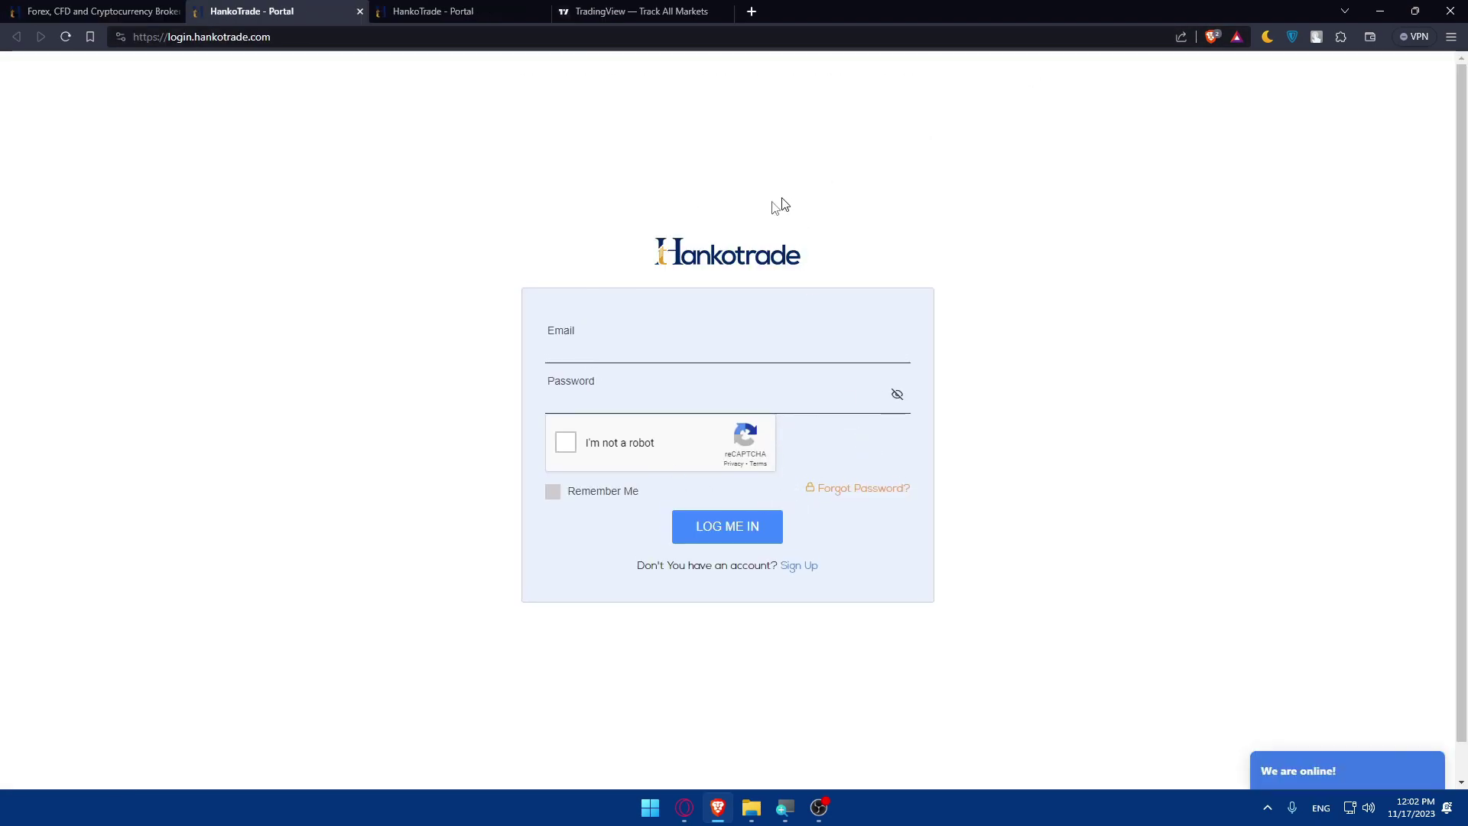
left_click(360, 12)
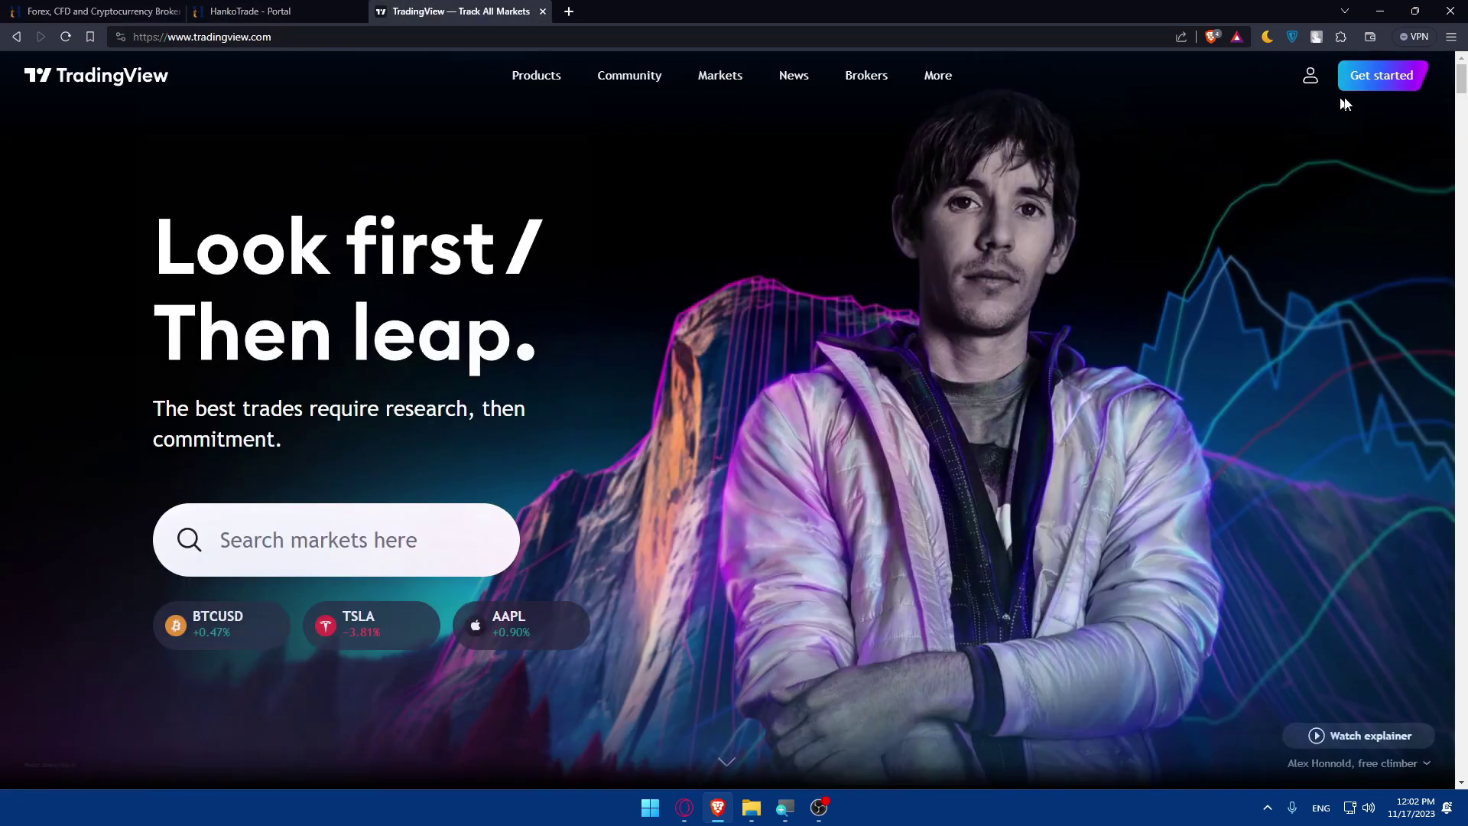
left_click(277, 8)
Enter first name, last name, the saved e-mail address and a password.
left_click(627, 322)
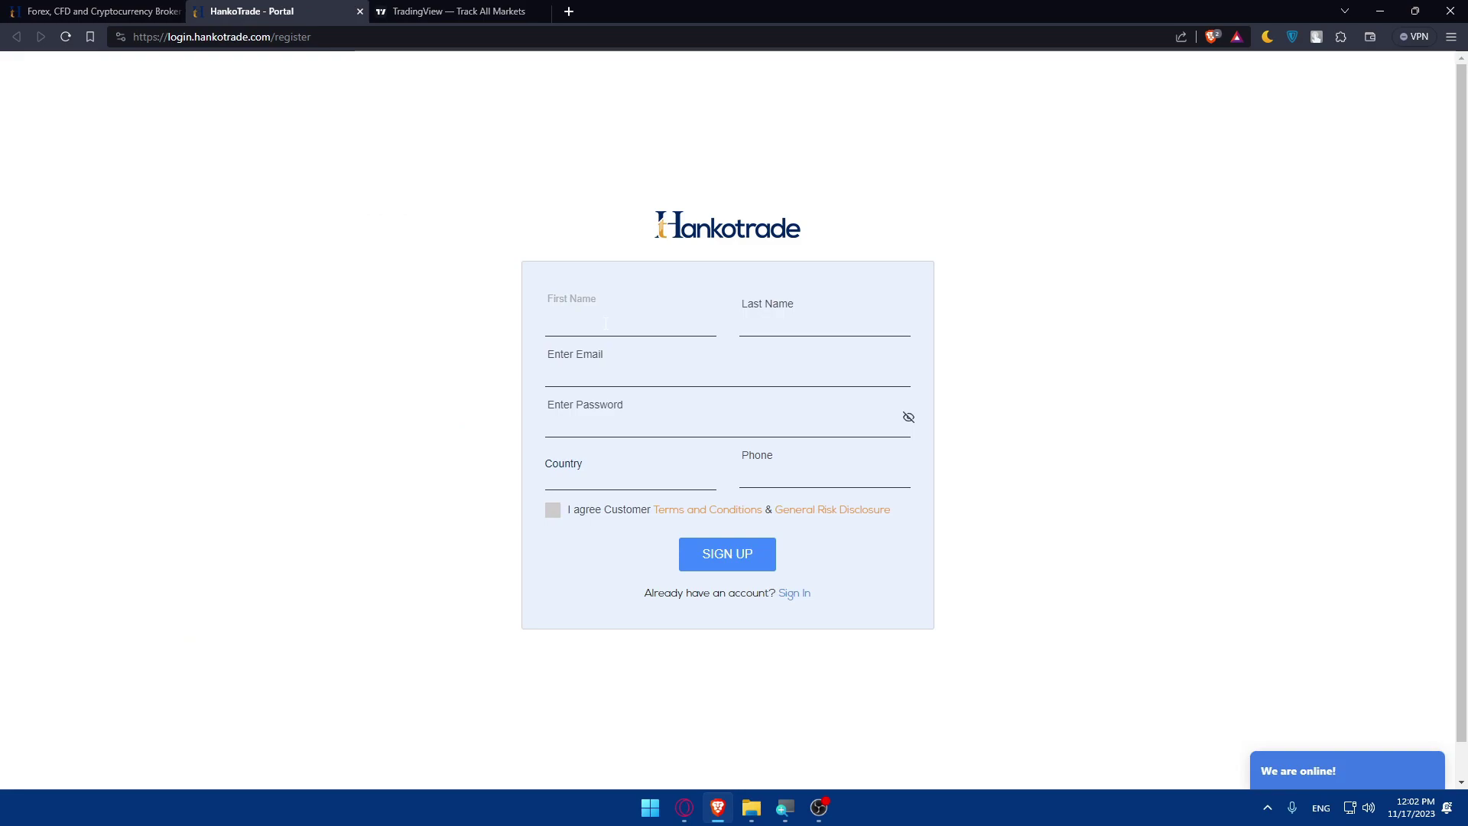
left_click(863, 323)
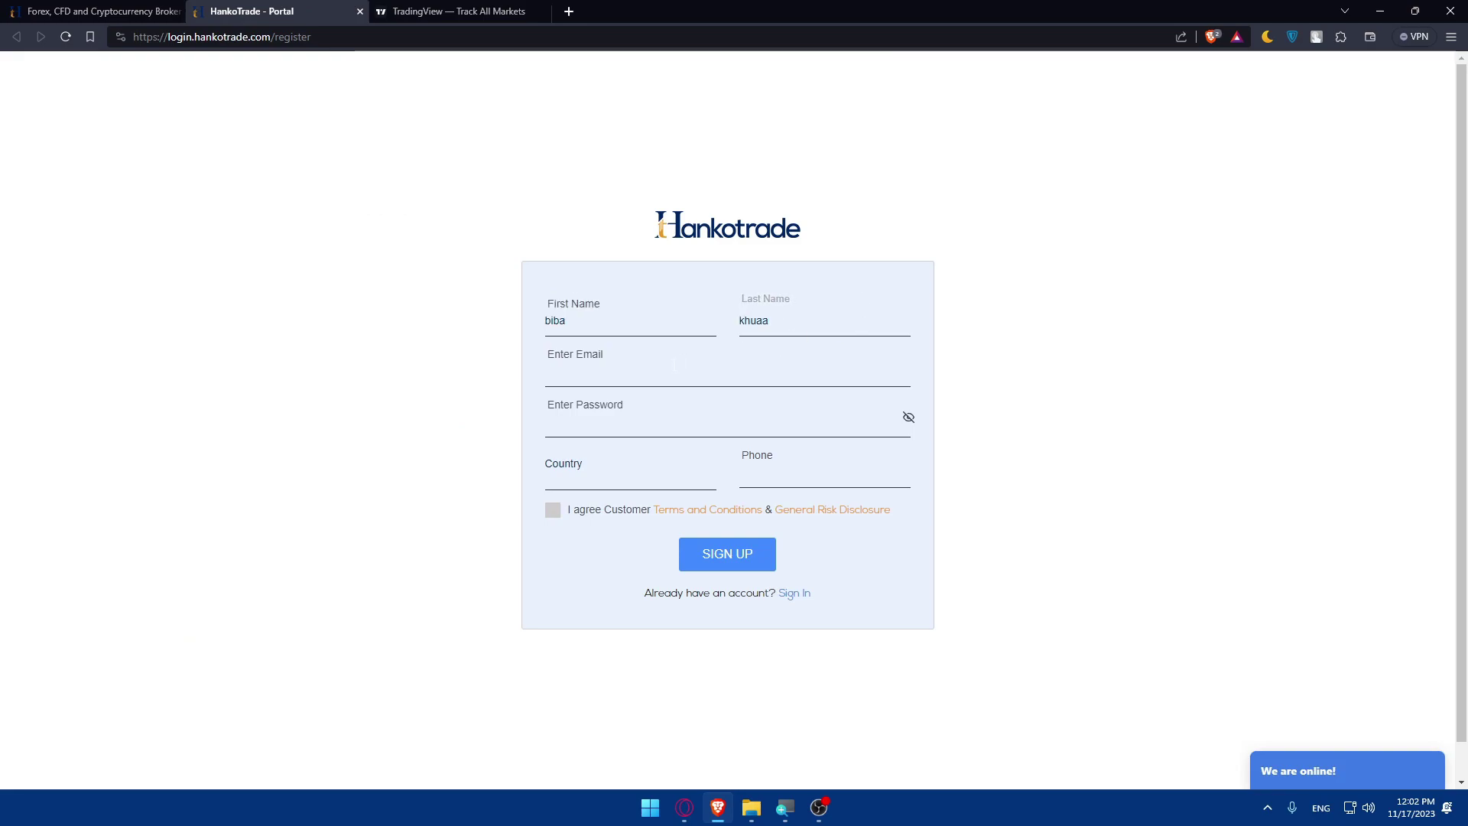
left_click(674, 365)
key("Down")
key("Return")
left_click(582, 421)
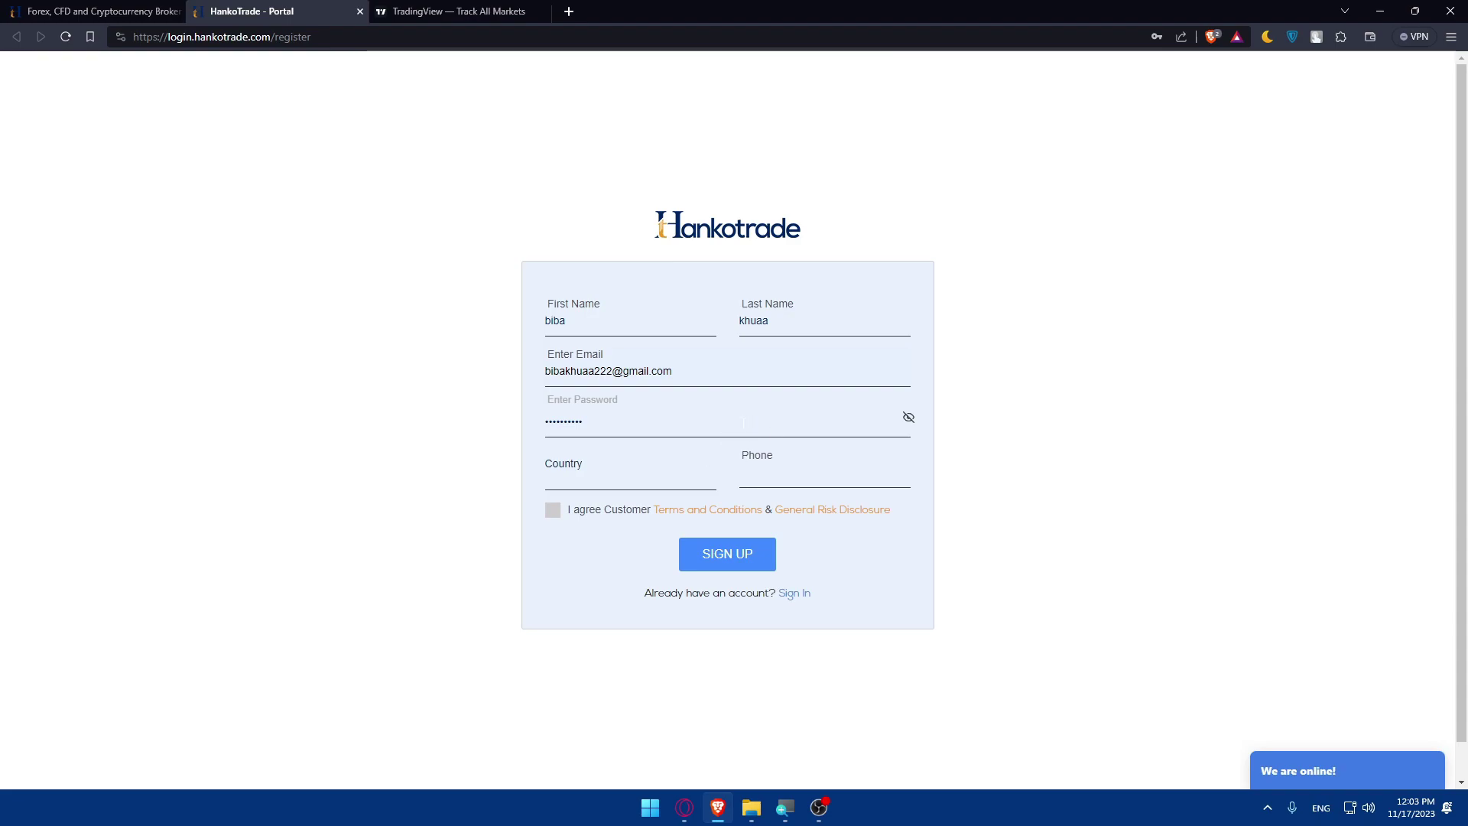
Set the sign-up form's Country field to Morocco.
left_click(631, 483)
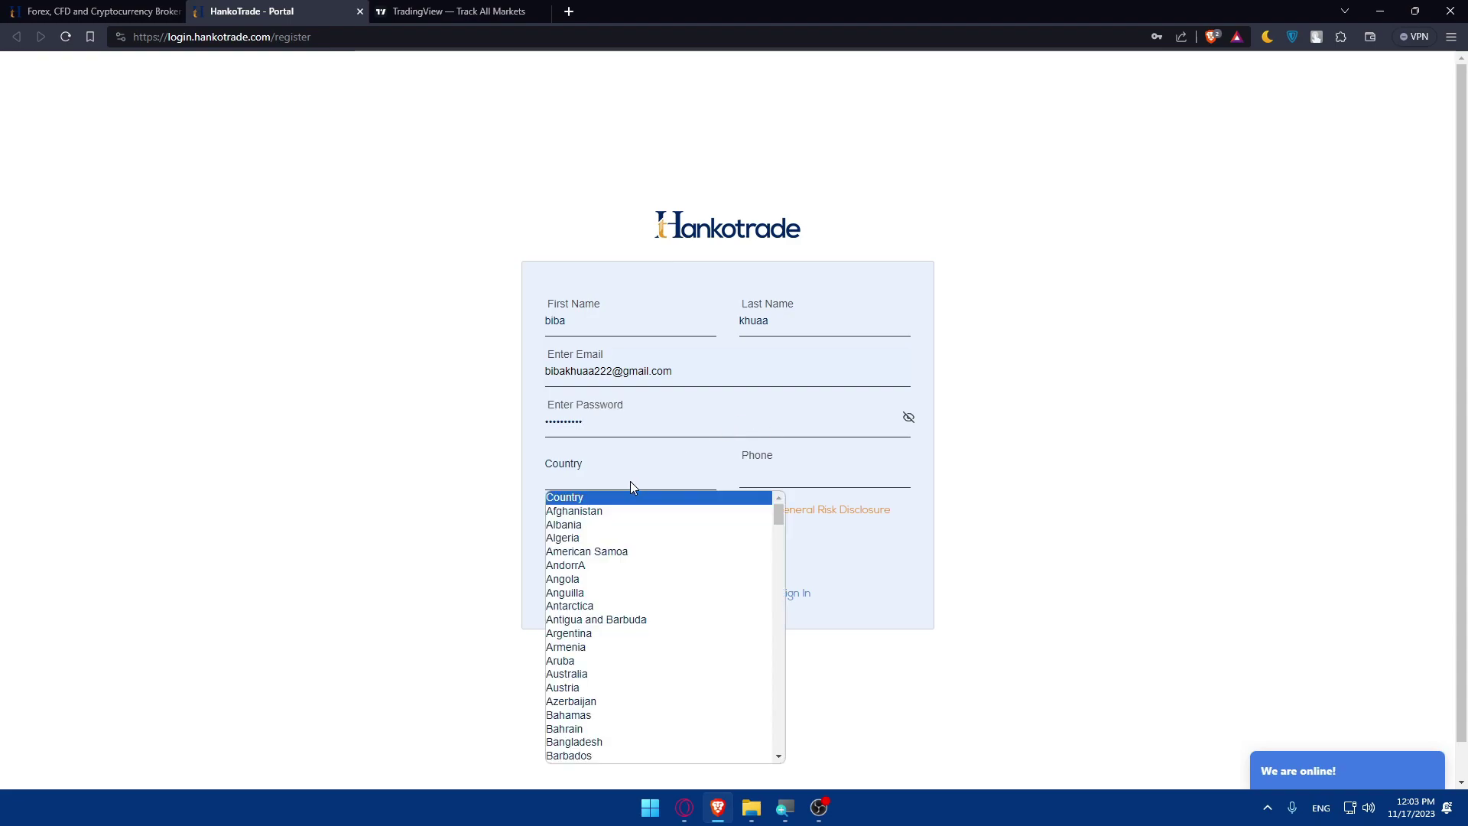
type("mor")
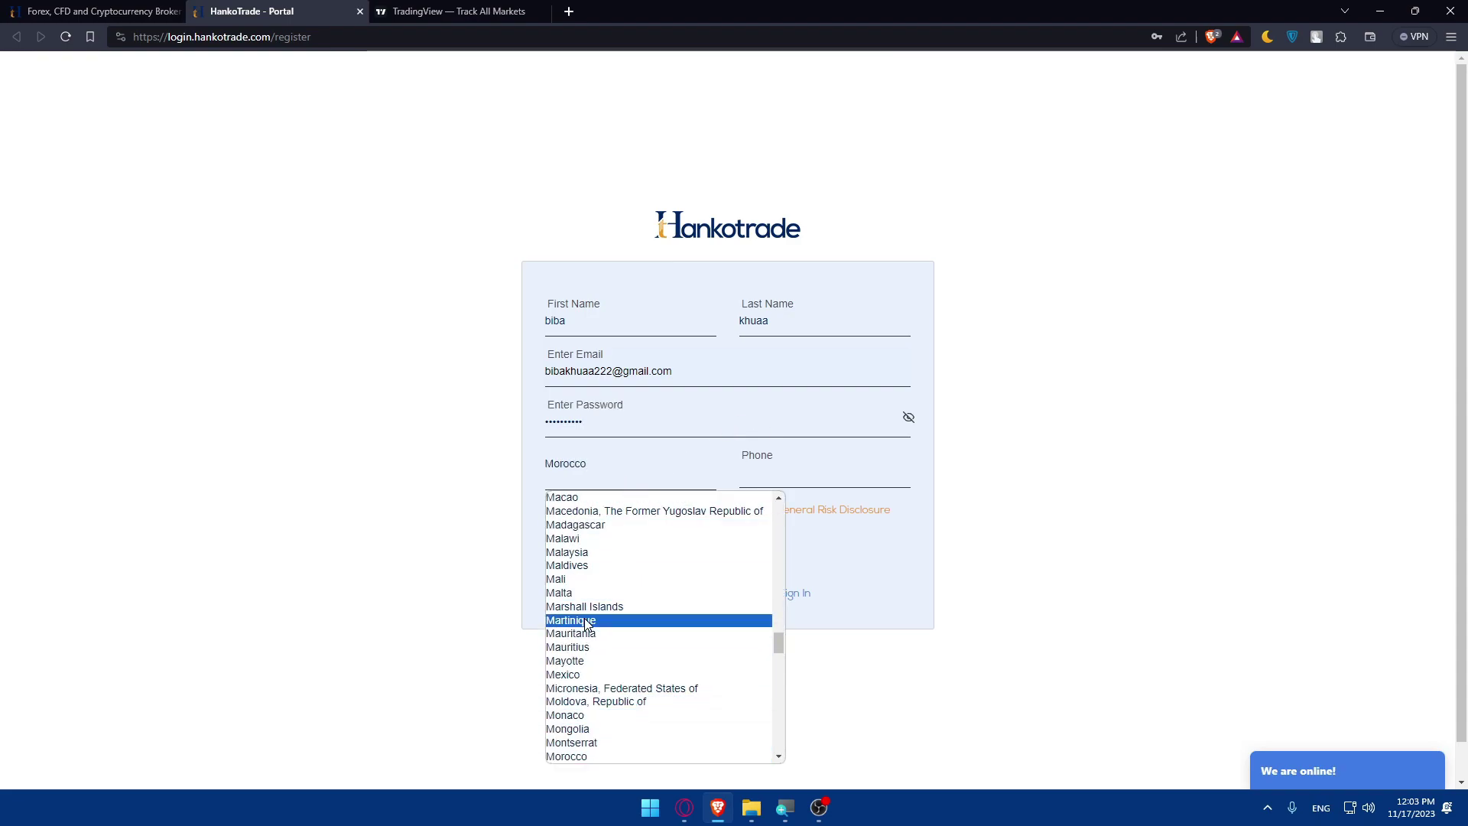
type("uni")
scroll(590, 637, "down", 3)
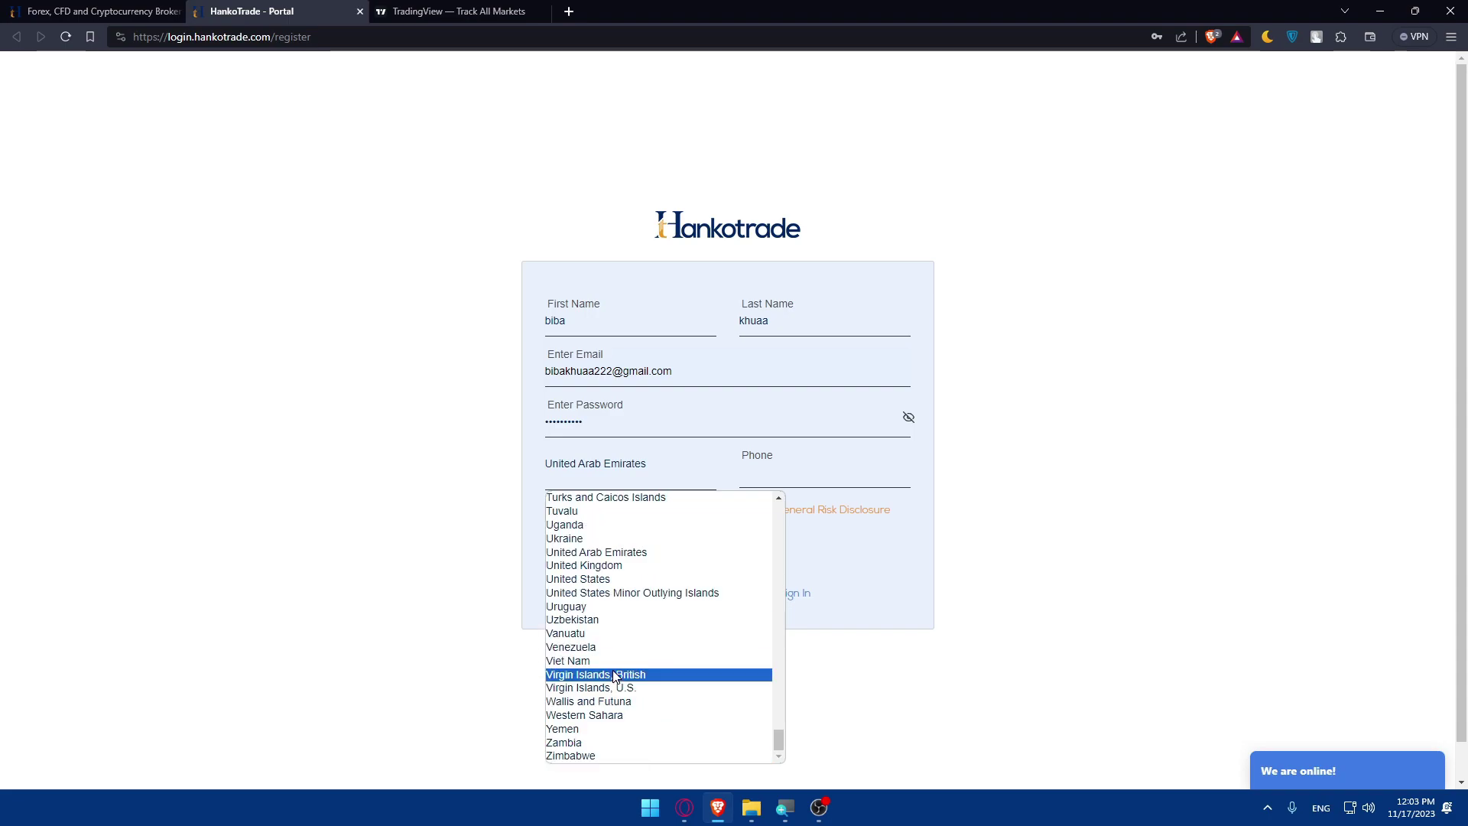
left_click(593, 579)
left_click(777, 472)
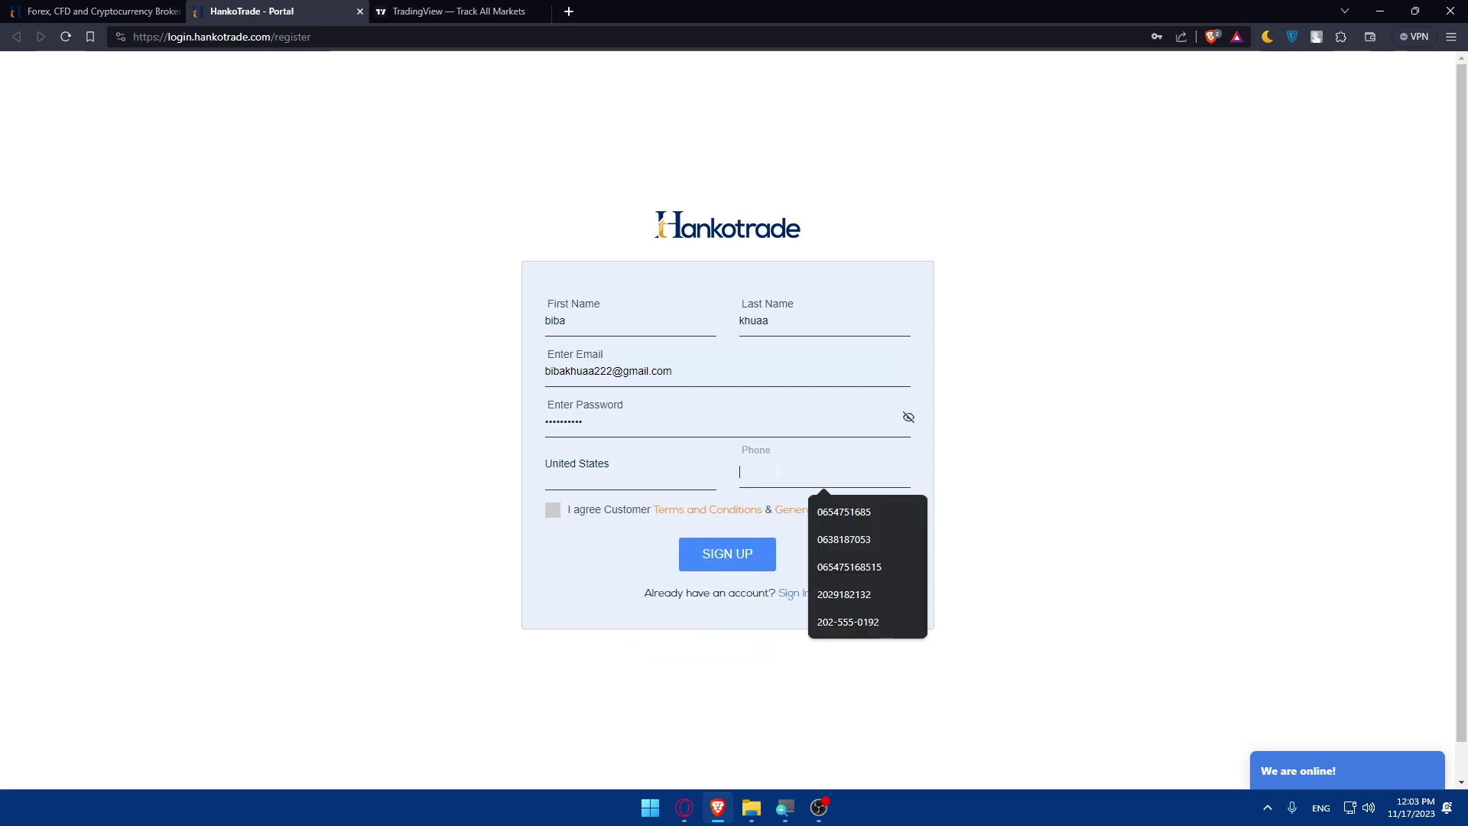
left_click(621, 474)
type("mor")
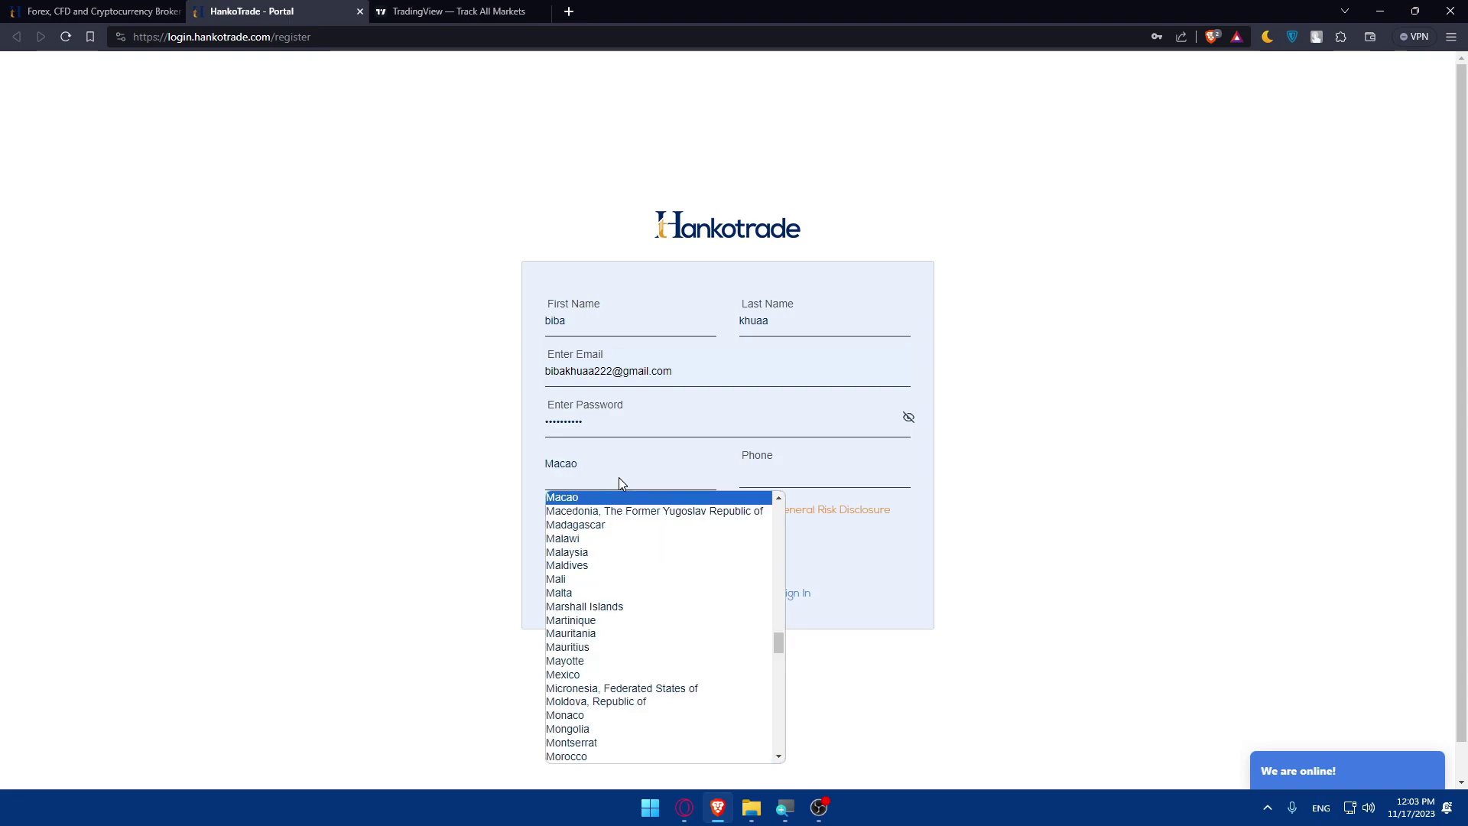
left_click(610, 757)
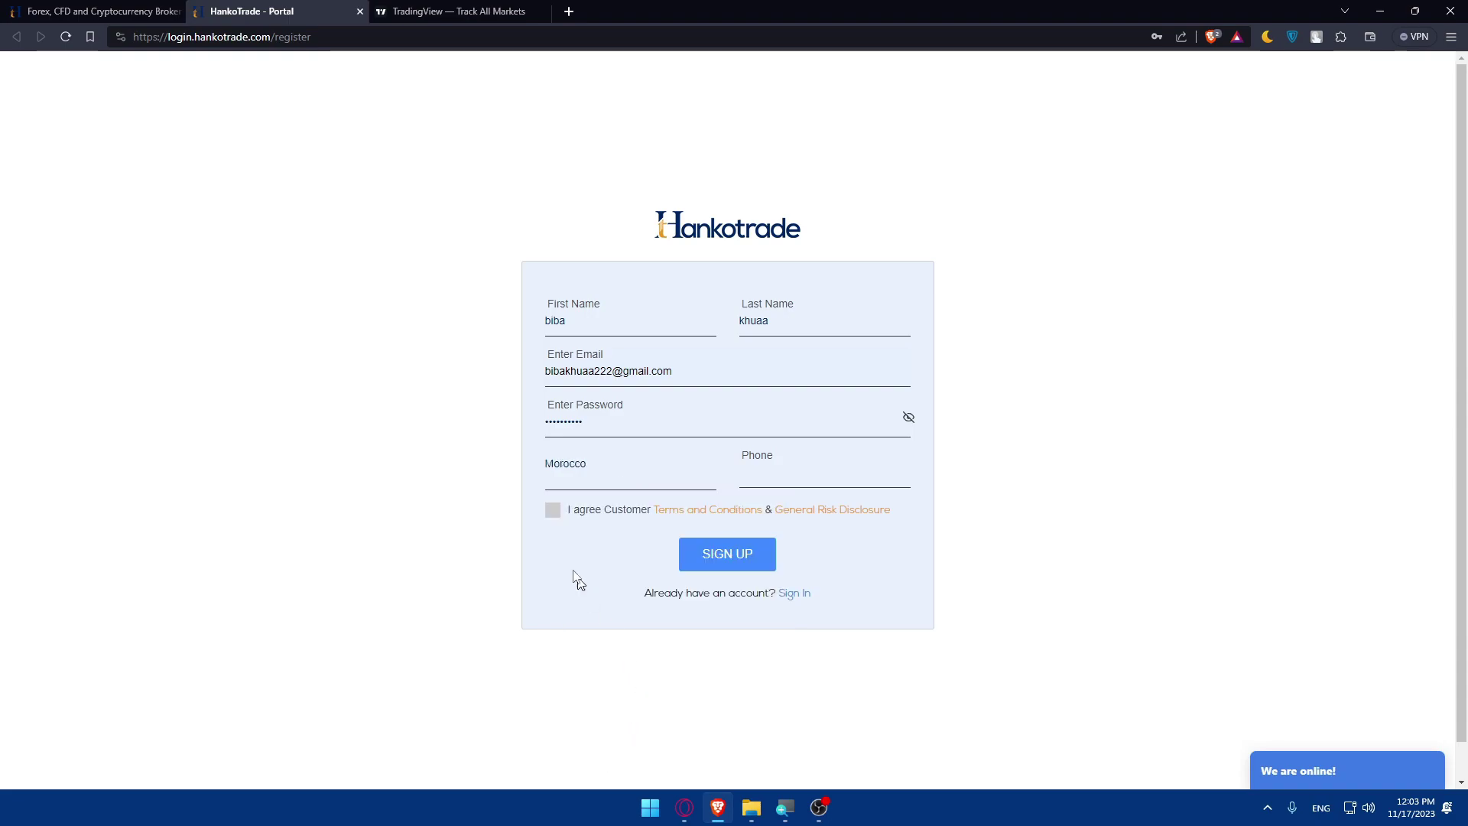
left_click(594, 472)
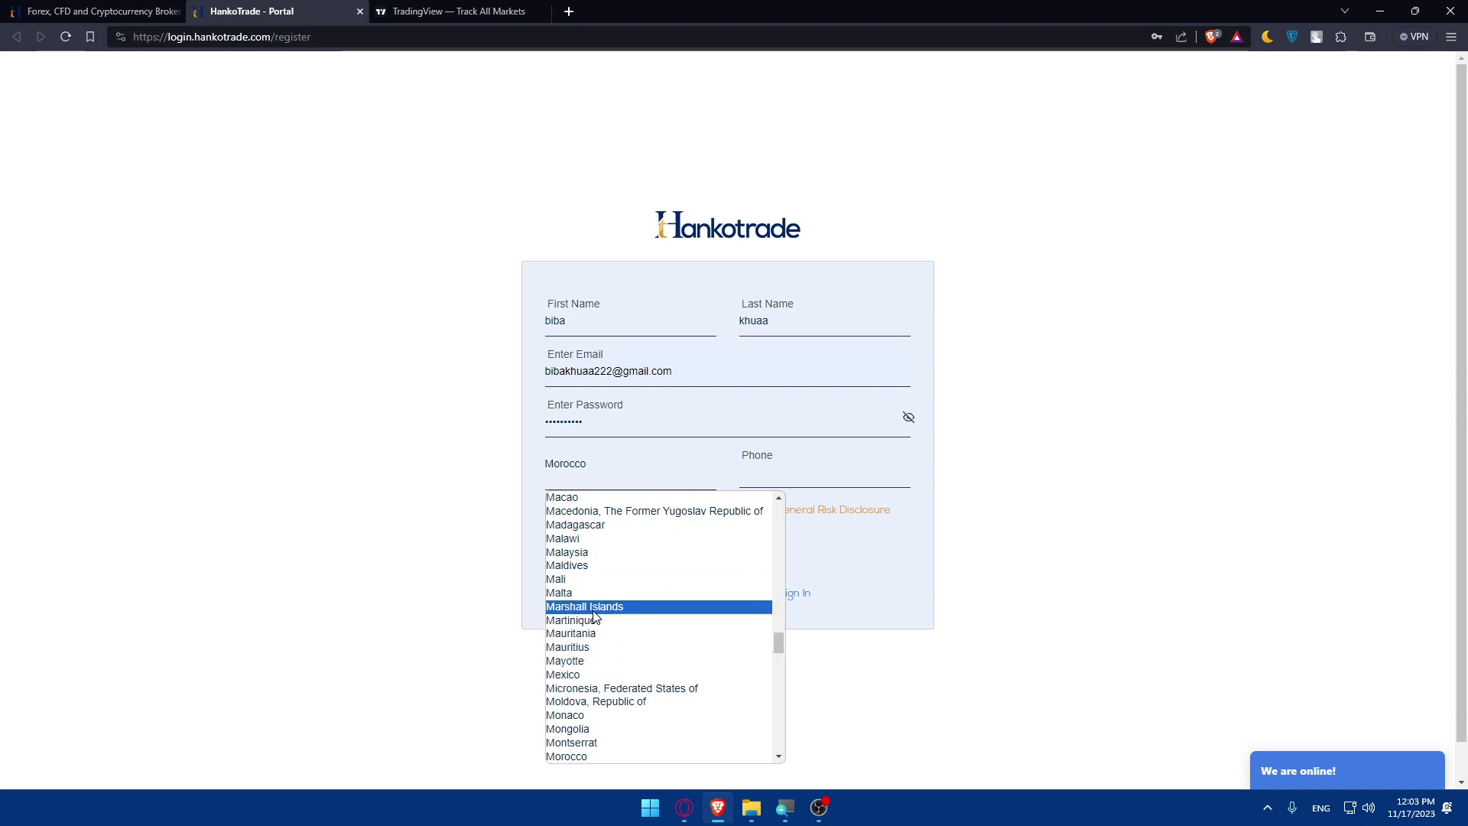
scroll(612, 734, "down", 6)
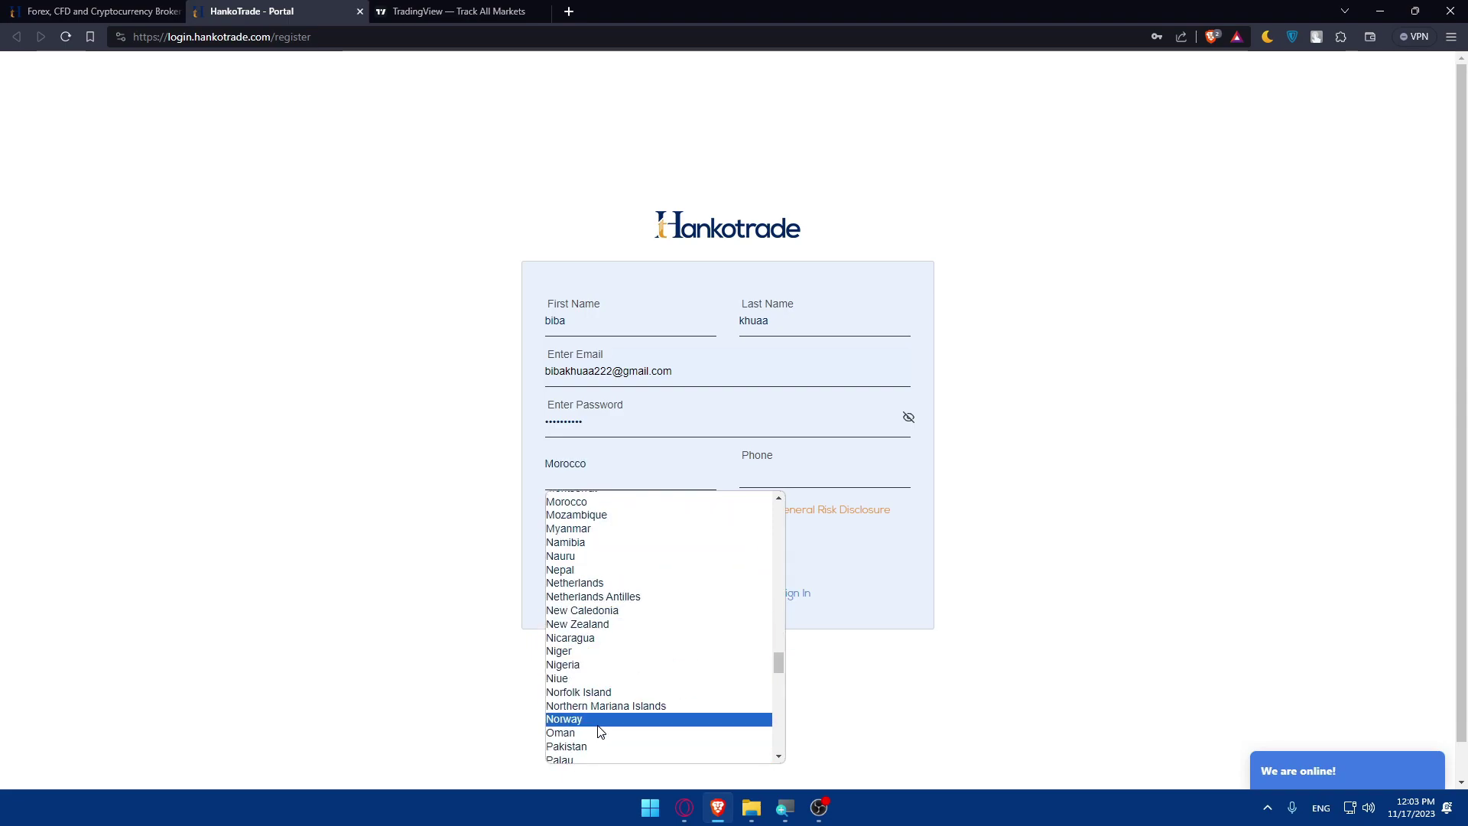
left_click(819, 508)
Tick the terms checkbox and open the Customer Agreement and Risk Disclosure documents.
left_click(550, 511)
middle_click(715, 511)
middle_click(853, 511)
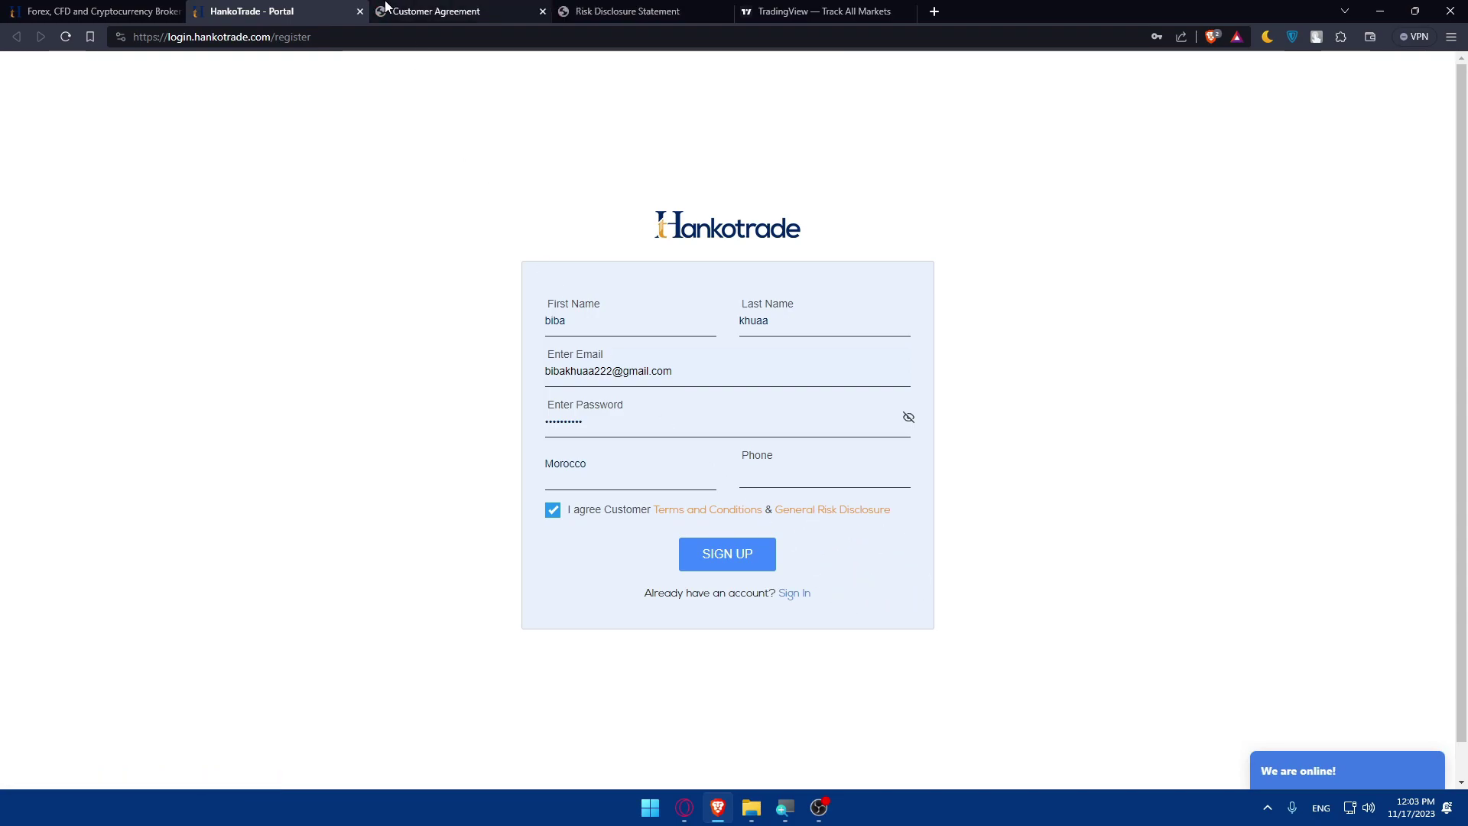
key("ctrl+Tab")
Close the Customer Agreement PDF, then close the Risk Disclosure PDF after viewing page 3.
left_click_drag(224, 326, 193, 791)
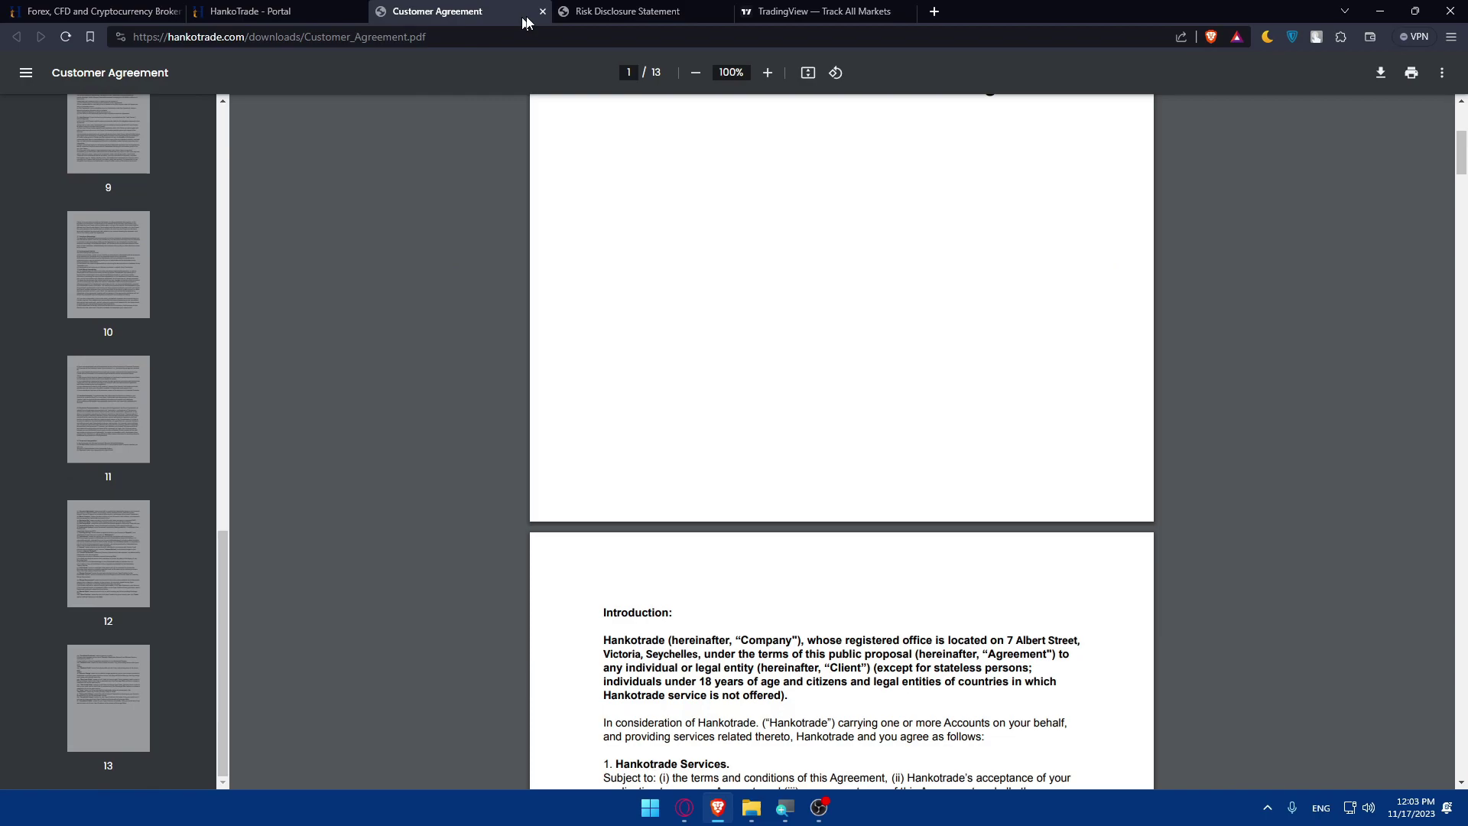
left_click(543, 11)
left_click(126, 405)
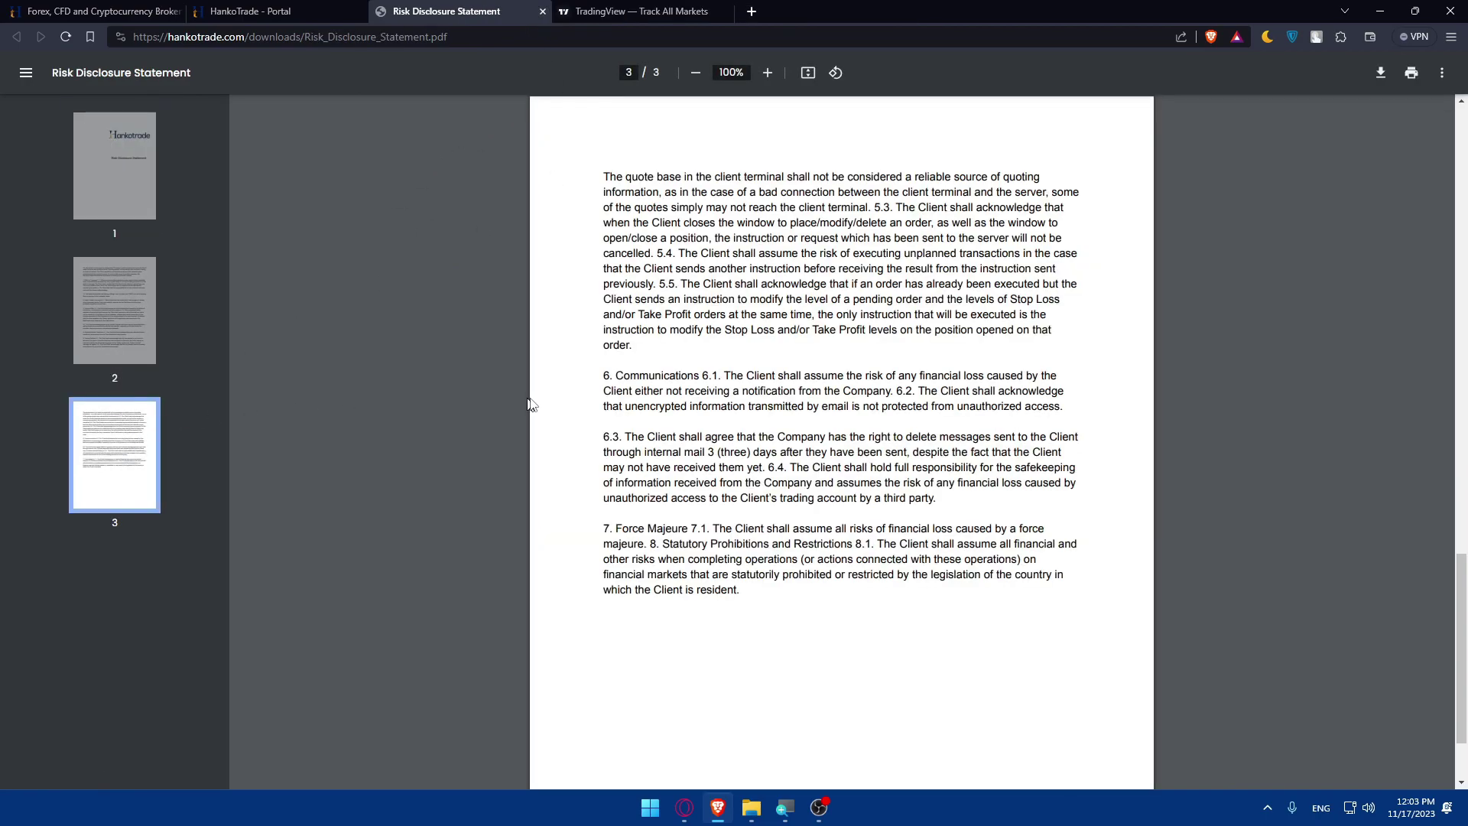
left_click(542, 11)
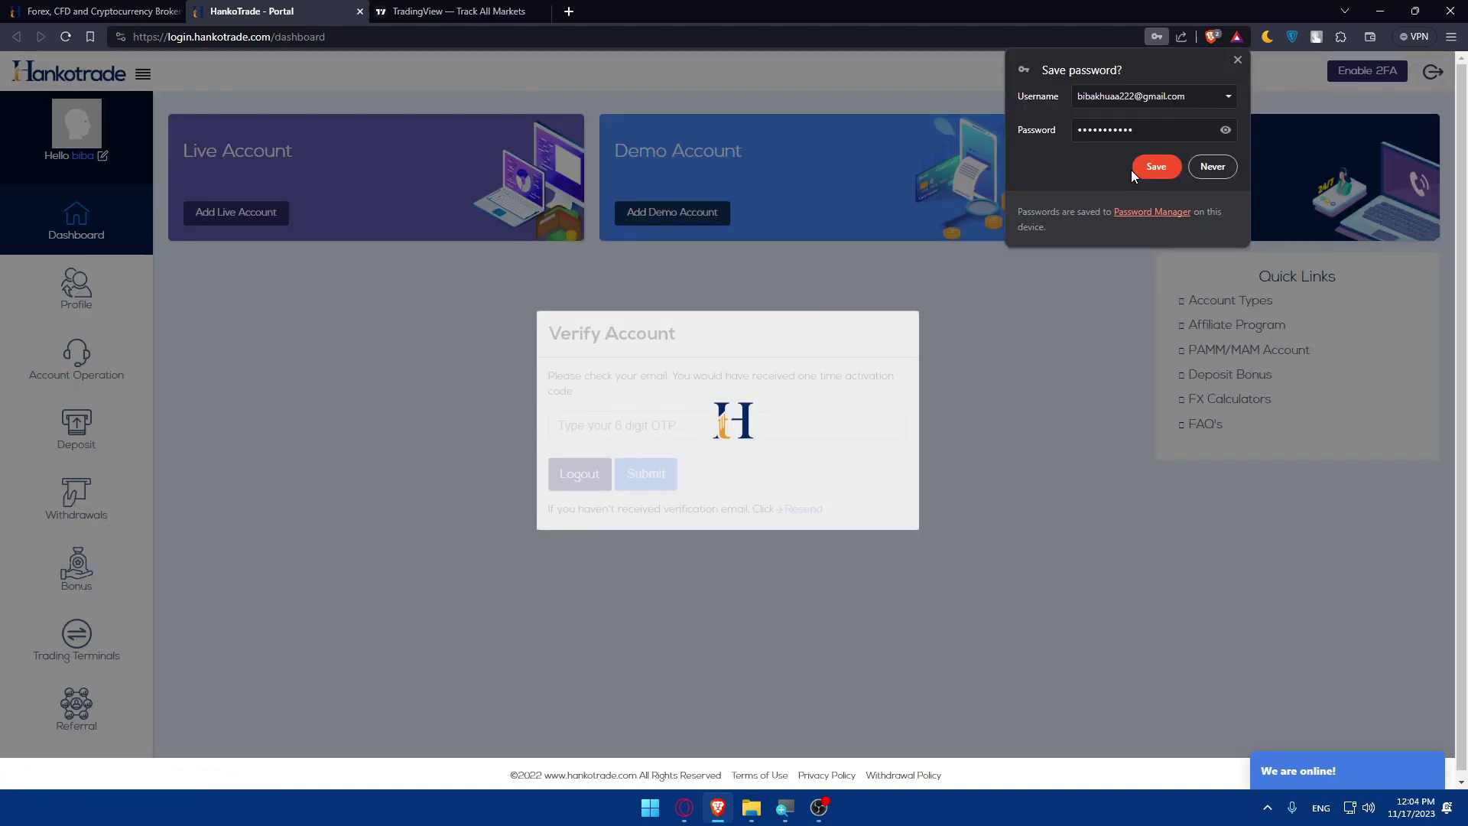
Dismiss the save-password prompt and open the Hankotrade confirmation email in Gmail.
left_click(1145, 158)
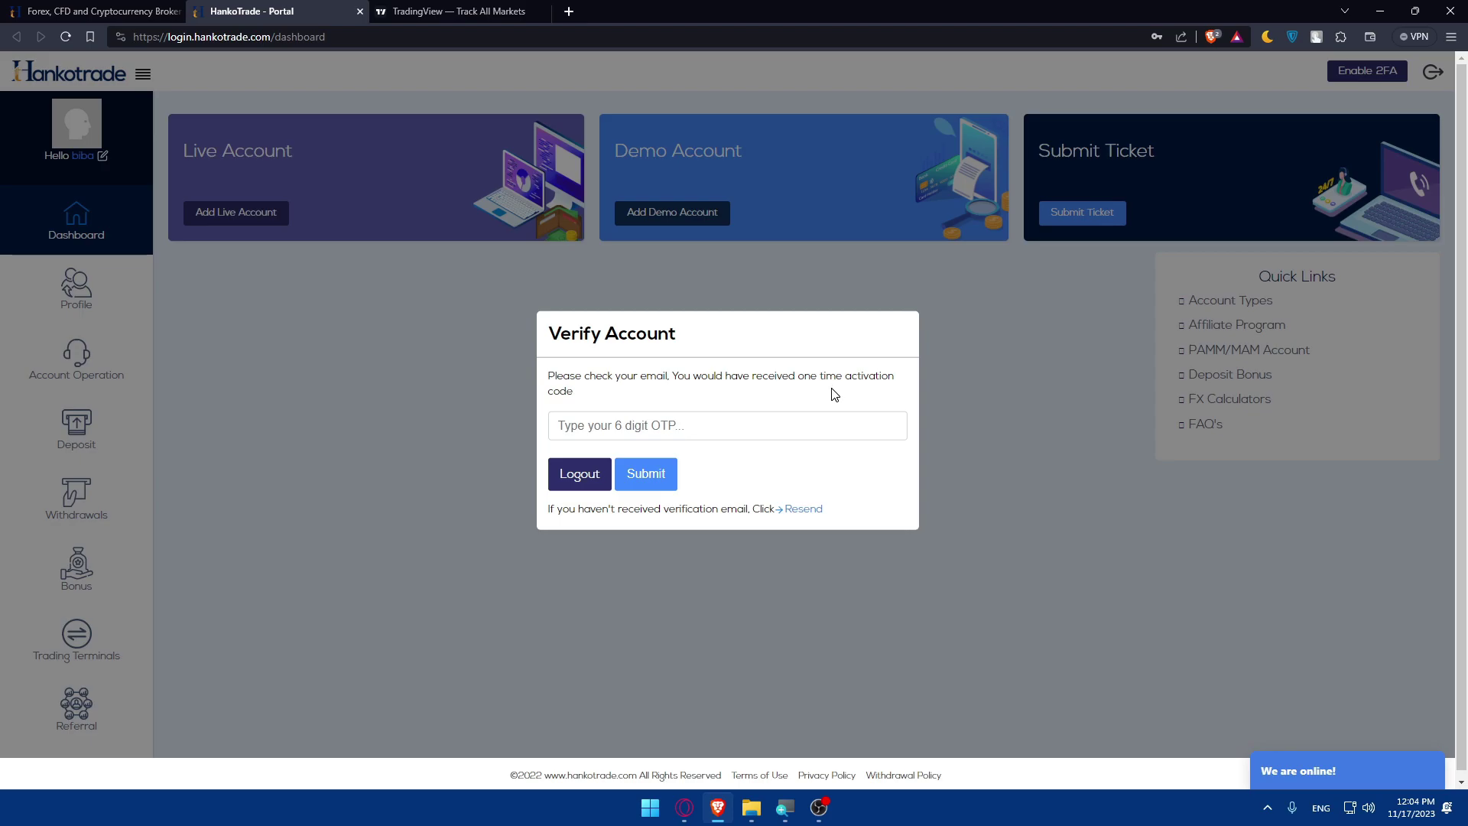
left_click(568, 12)
type("gm")
key("Return")
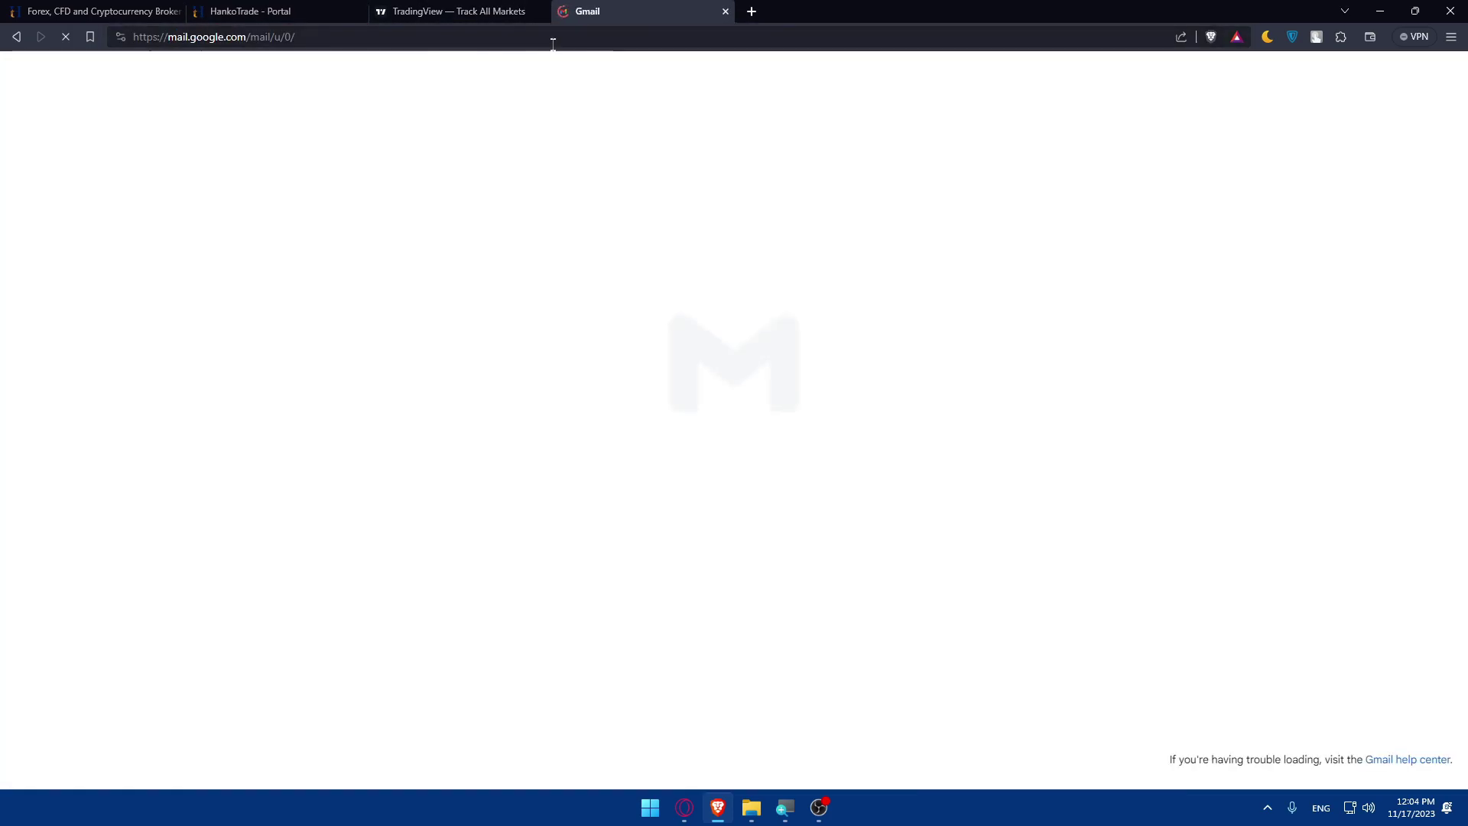
left_click(387, 195)
scroll(354, 534, "down", 2)
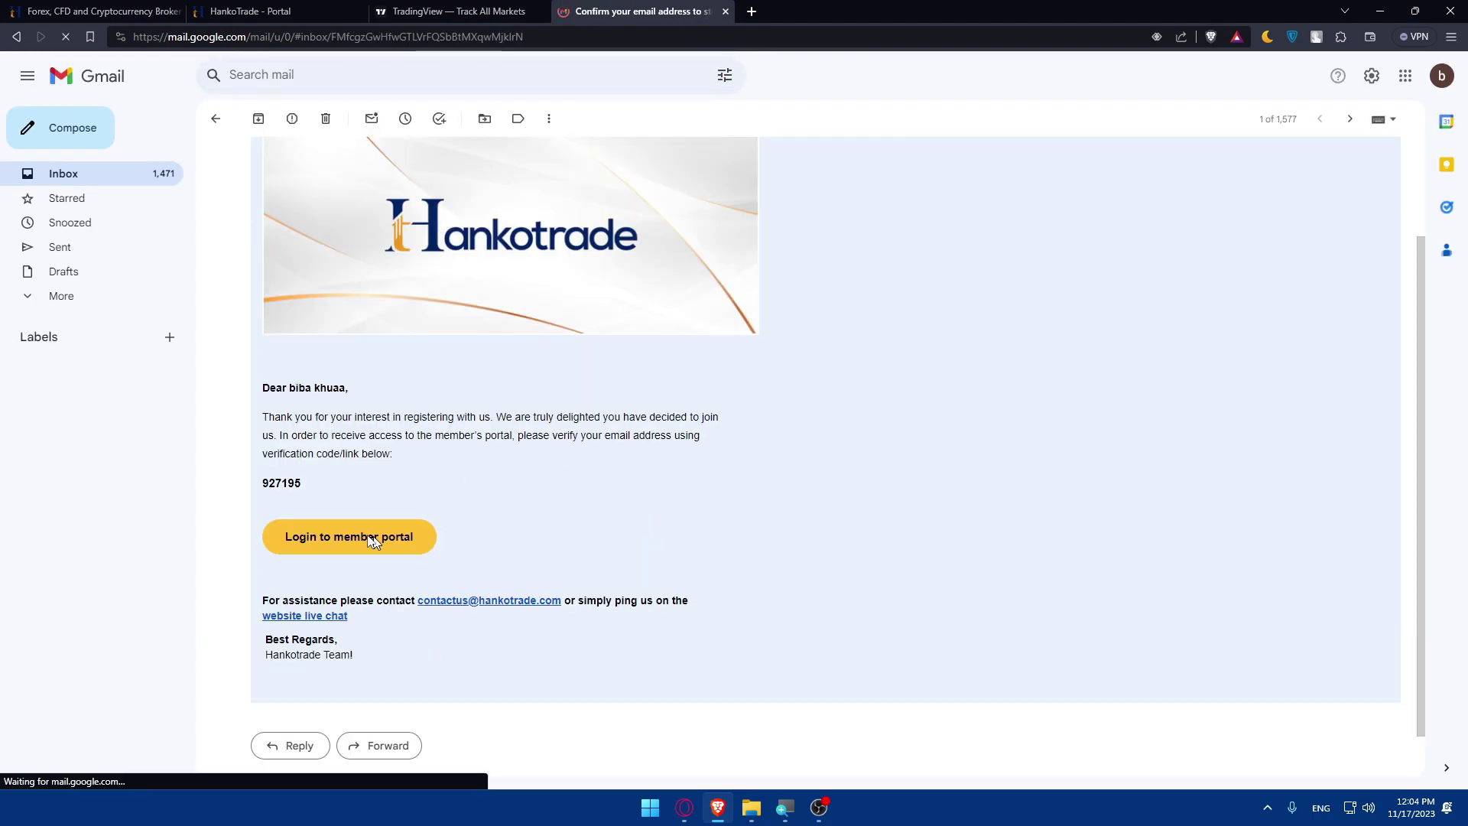
scroll(264, 495, "up", 2)
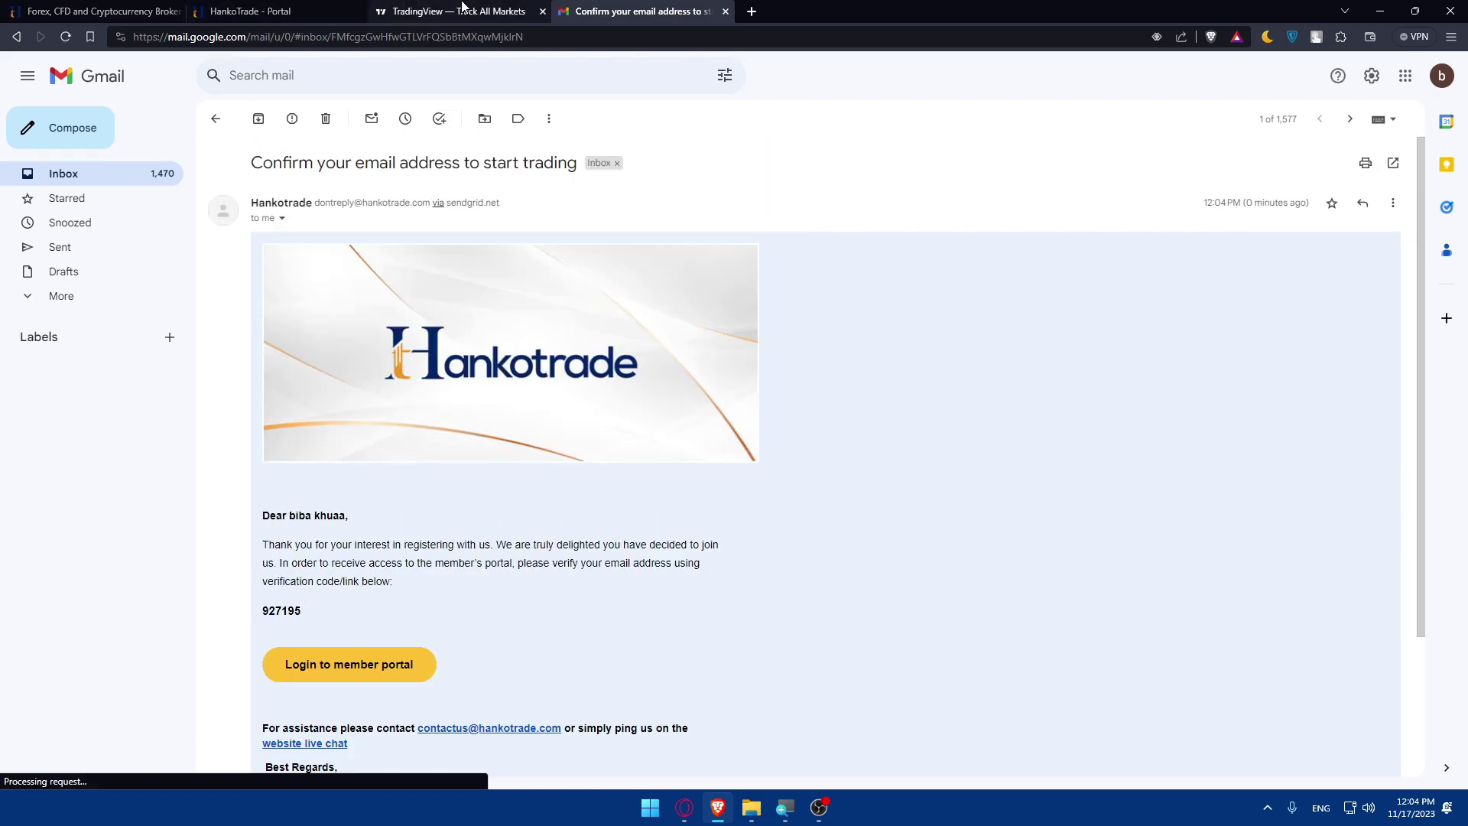
Enter the emailed verification code in Verify Account, submit it, and return to the homepage tab.
left_click(300, 10)
left_click(640, 426)
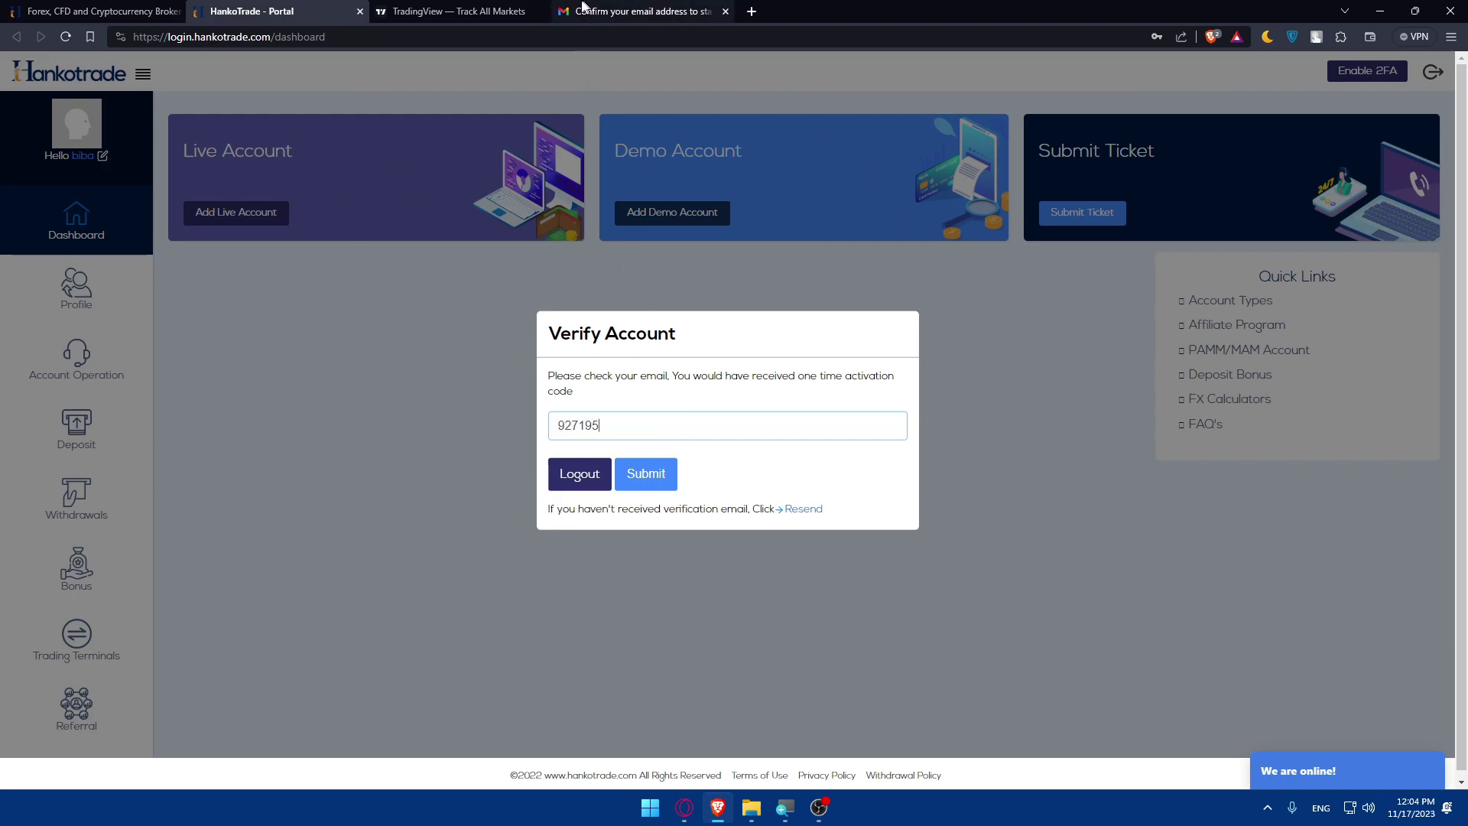
left_click(597, 8)
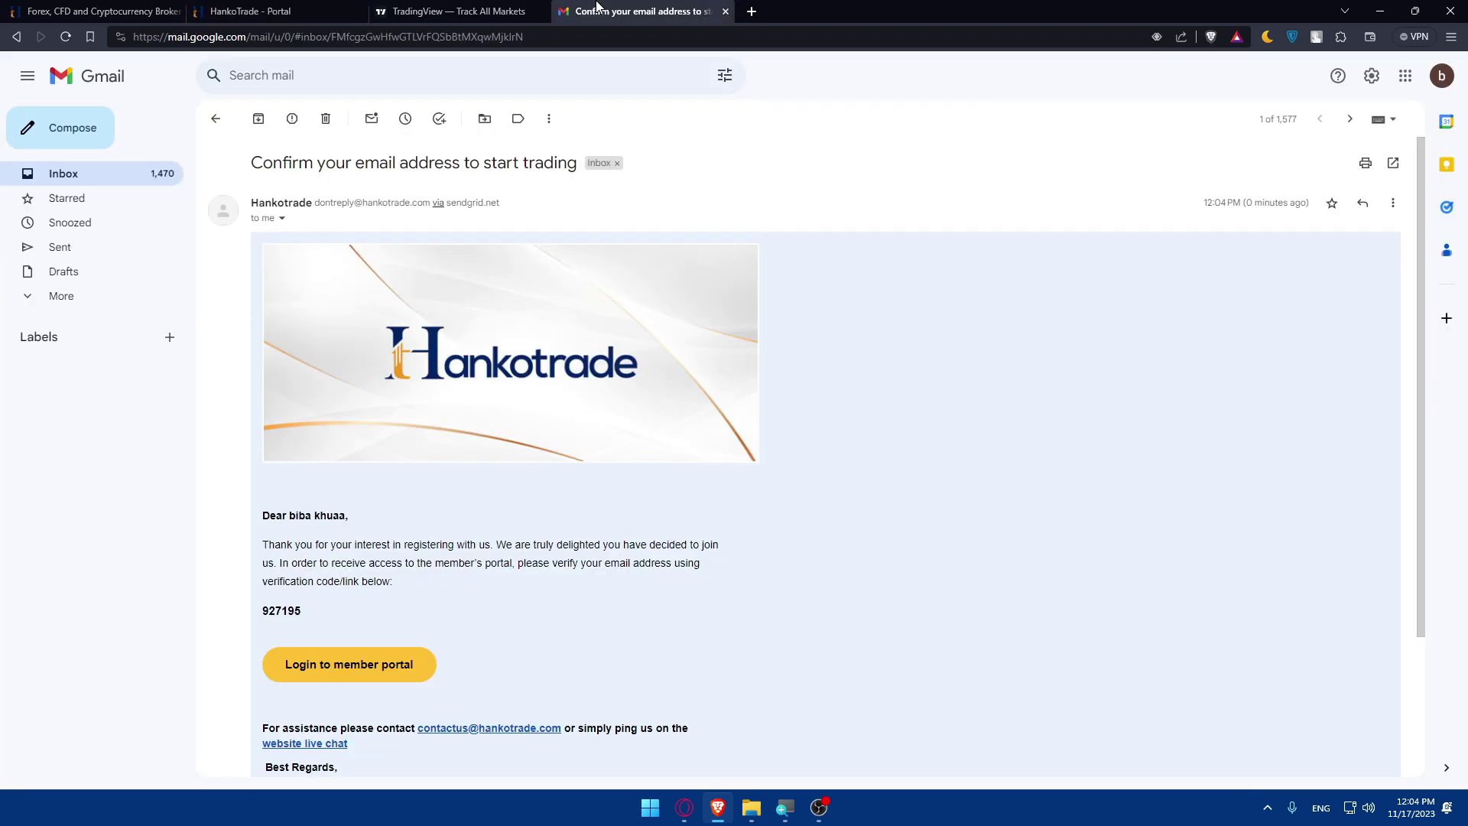
left_click(252, 11)
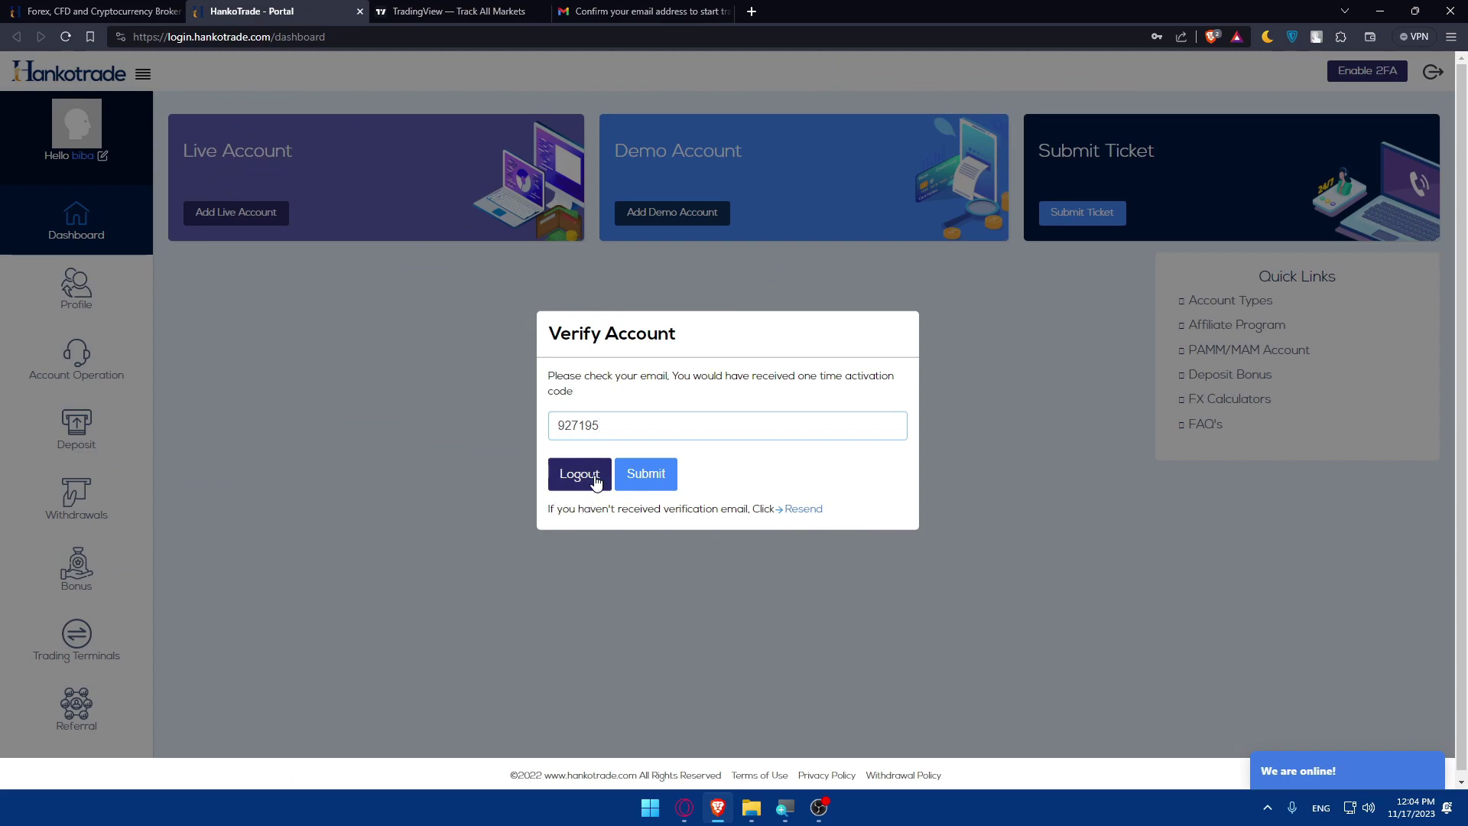
left_click(637, 477)
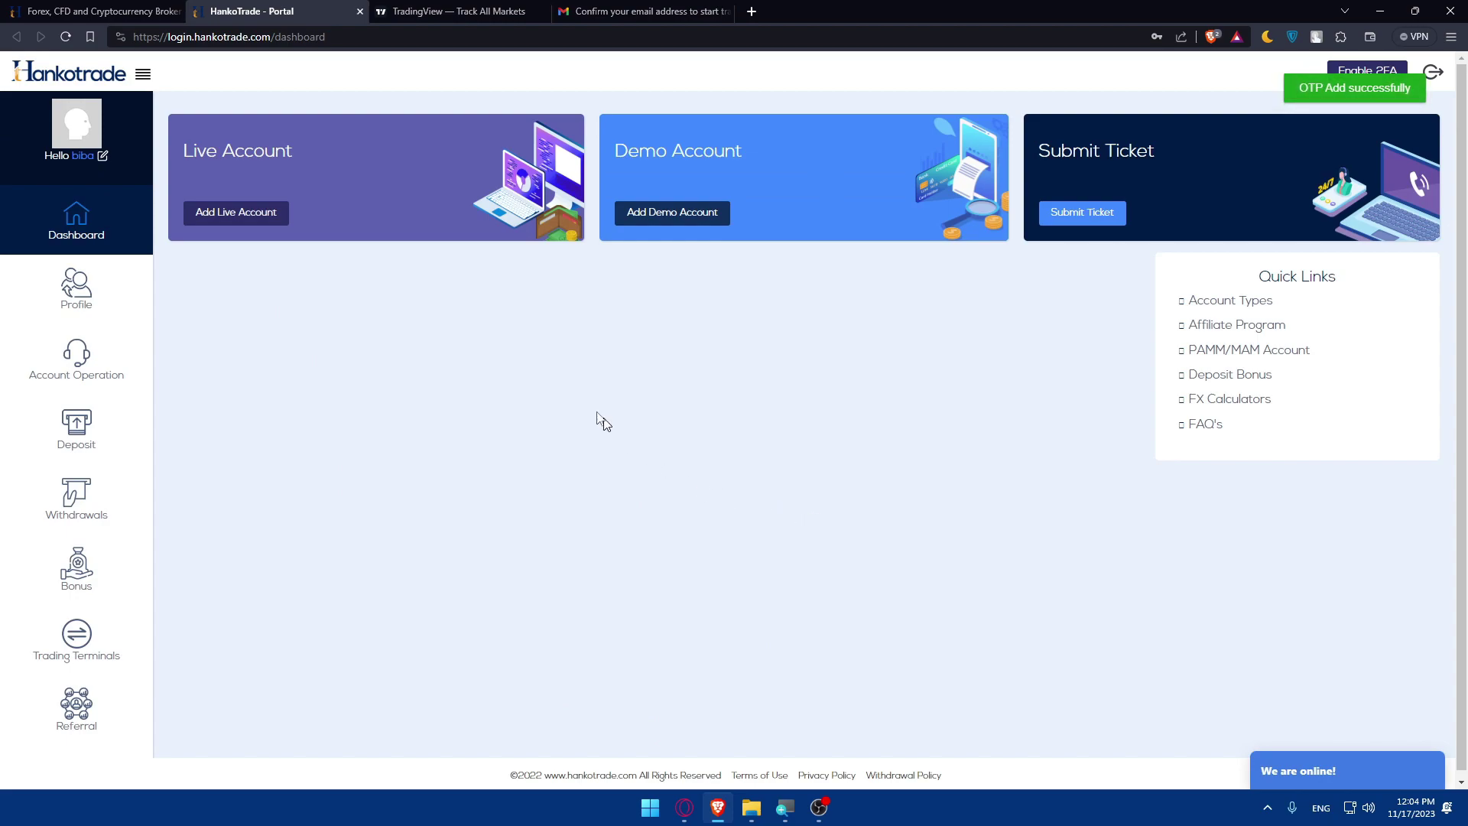
scroll(497, 413, "down", 1)
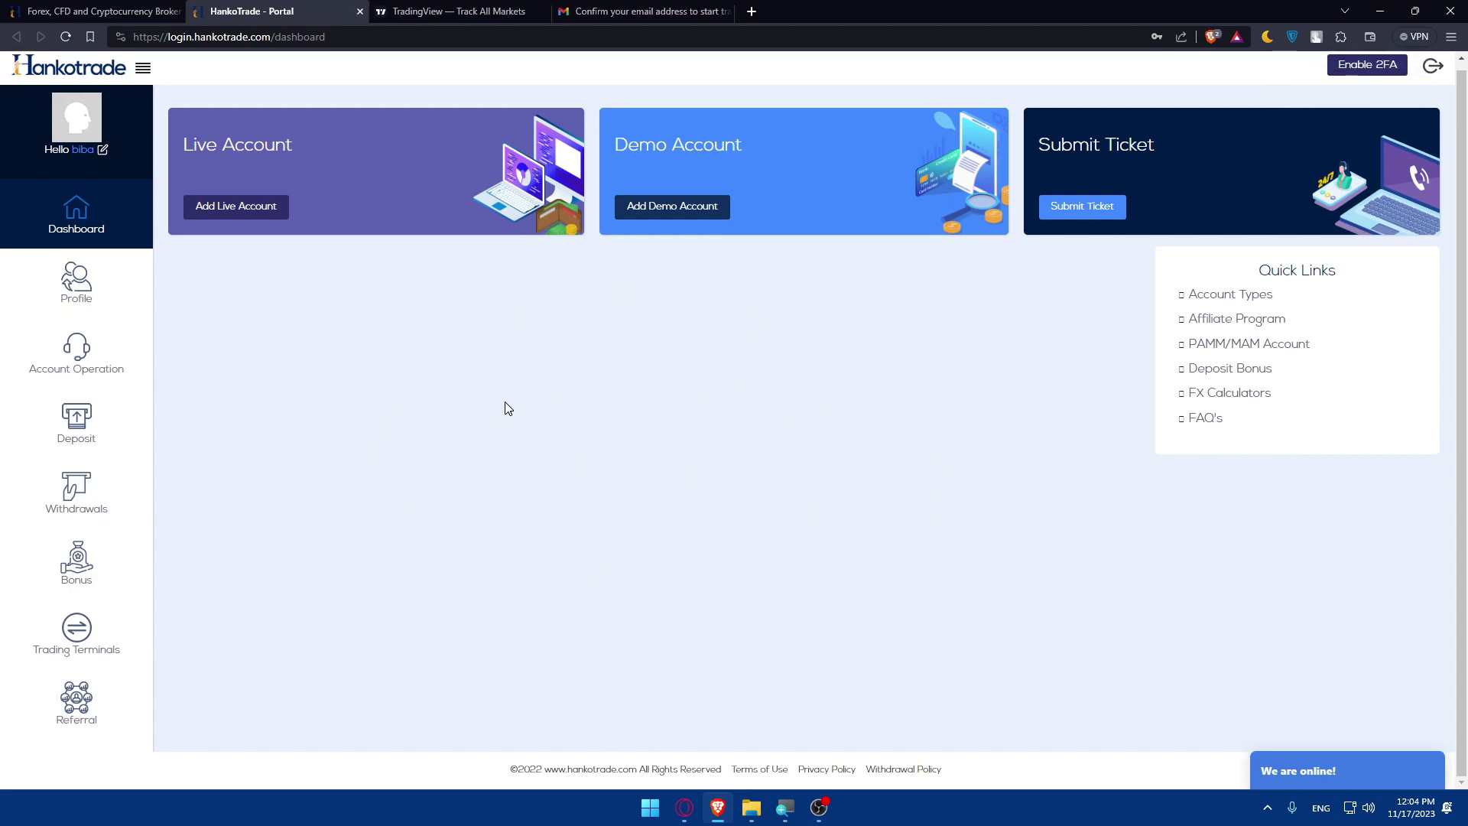
scroll(535, 421, "up", 1)
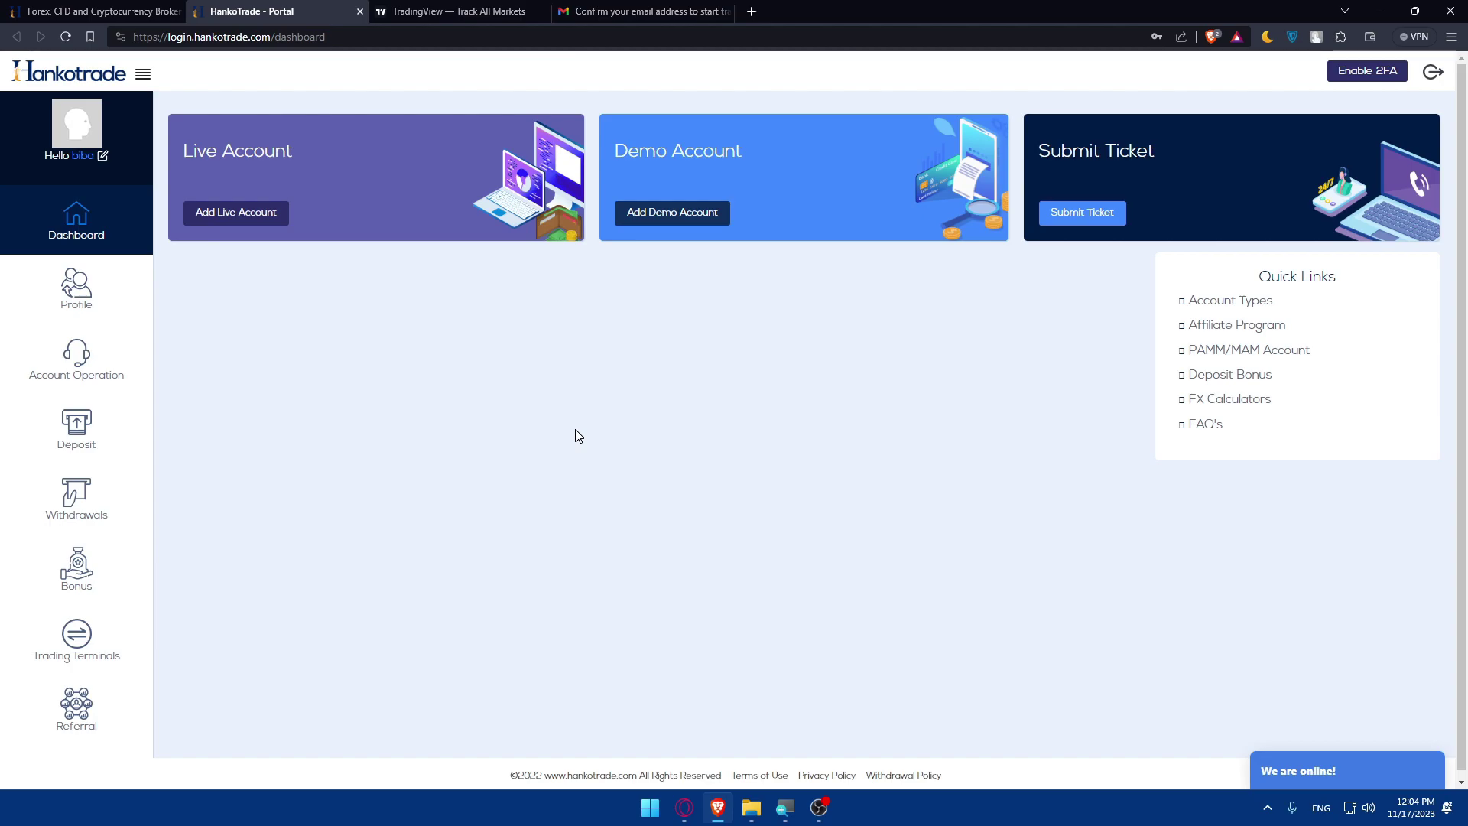
left_click(99, 10)
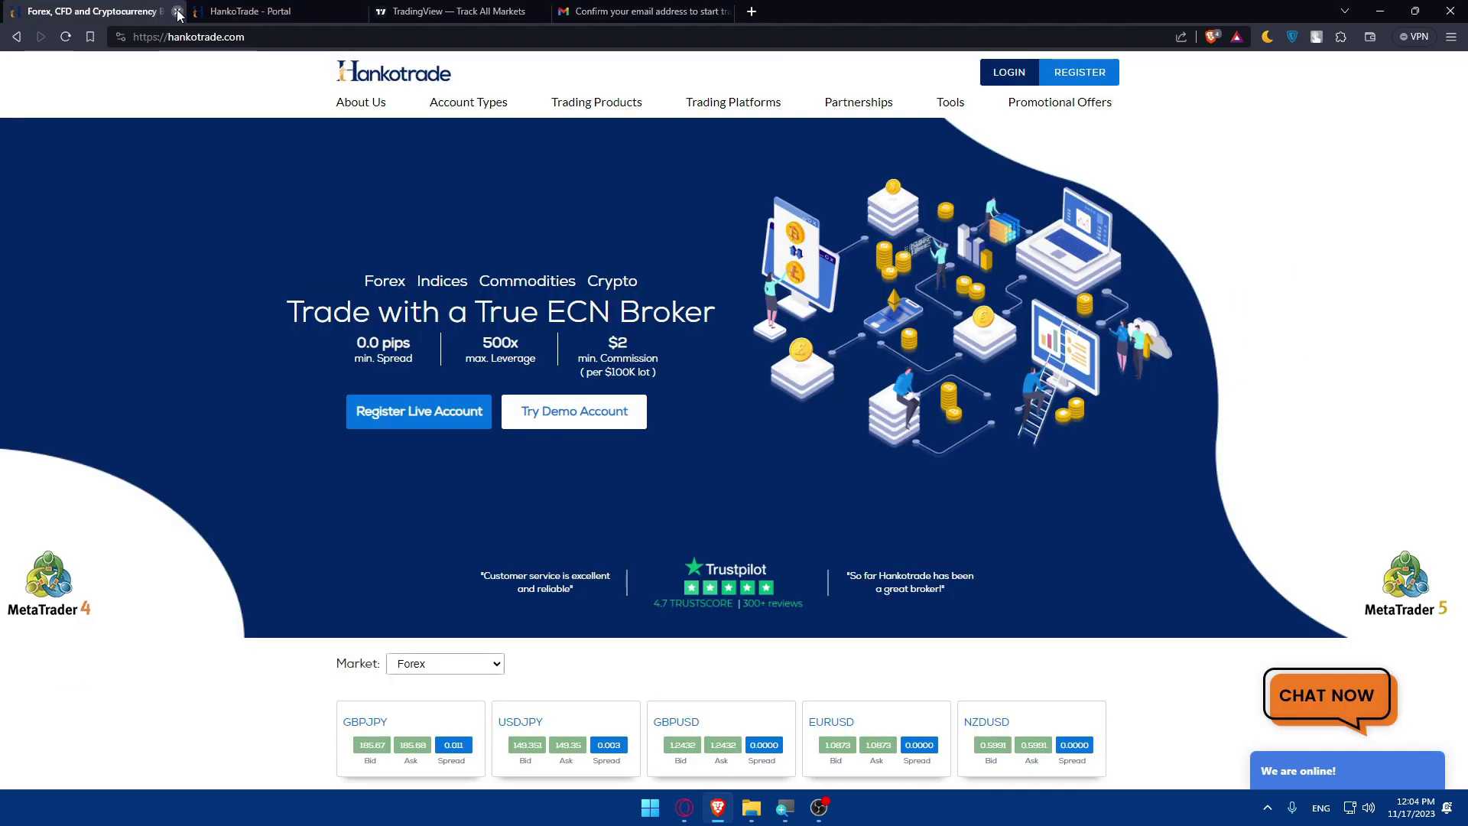
left_click(177, 10)
left_click(311, 9)
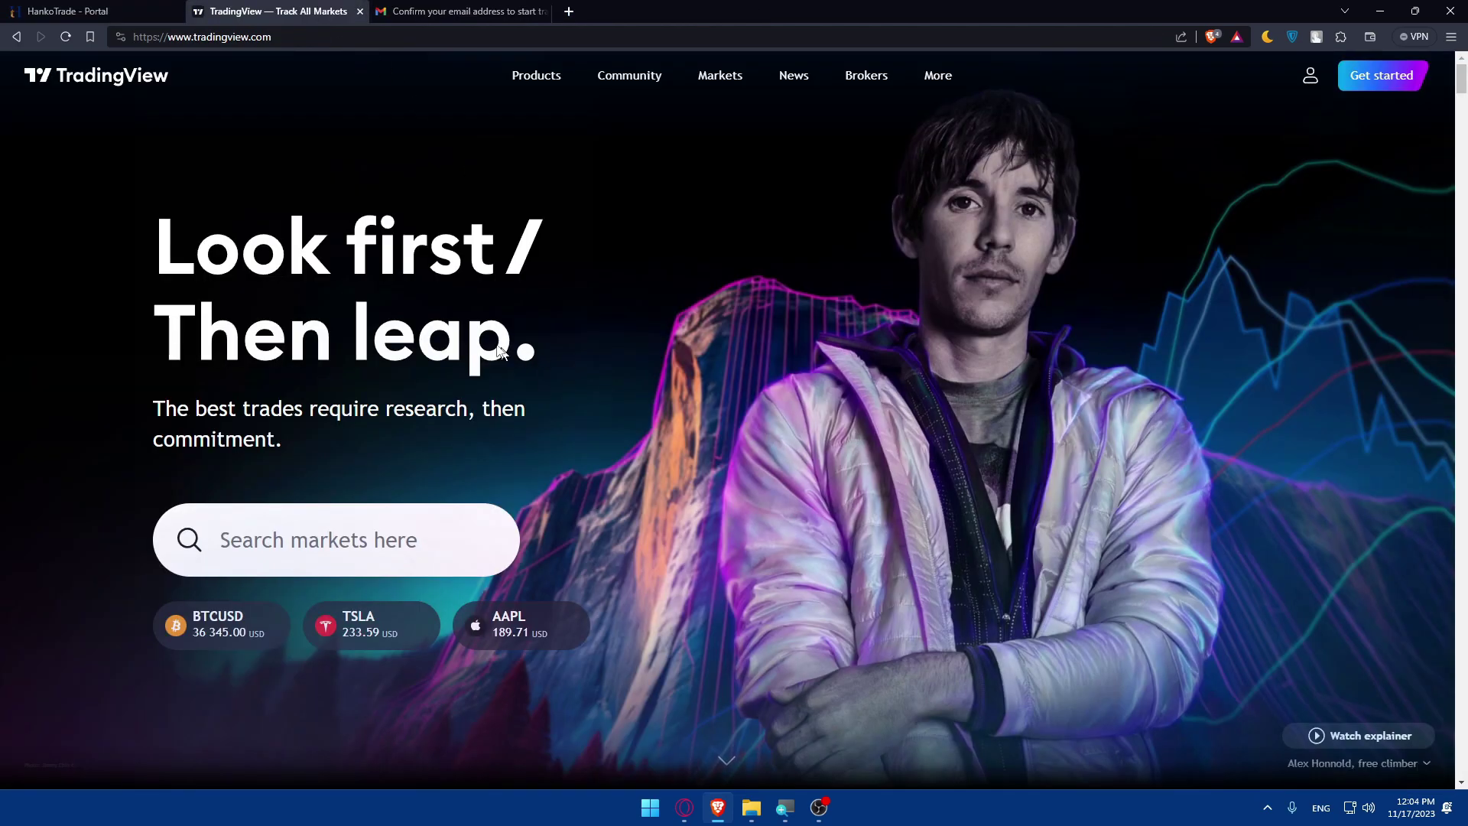
left_click(1409, 76)
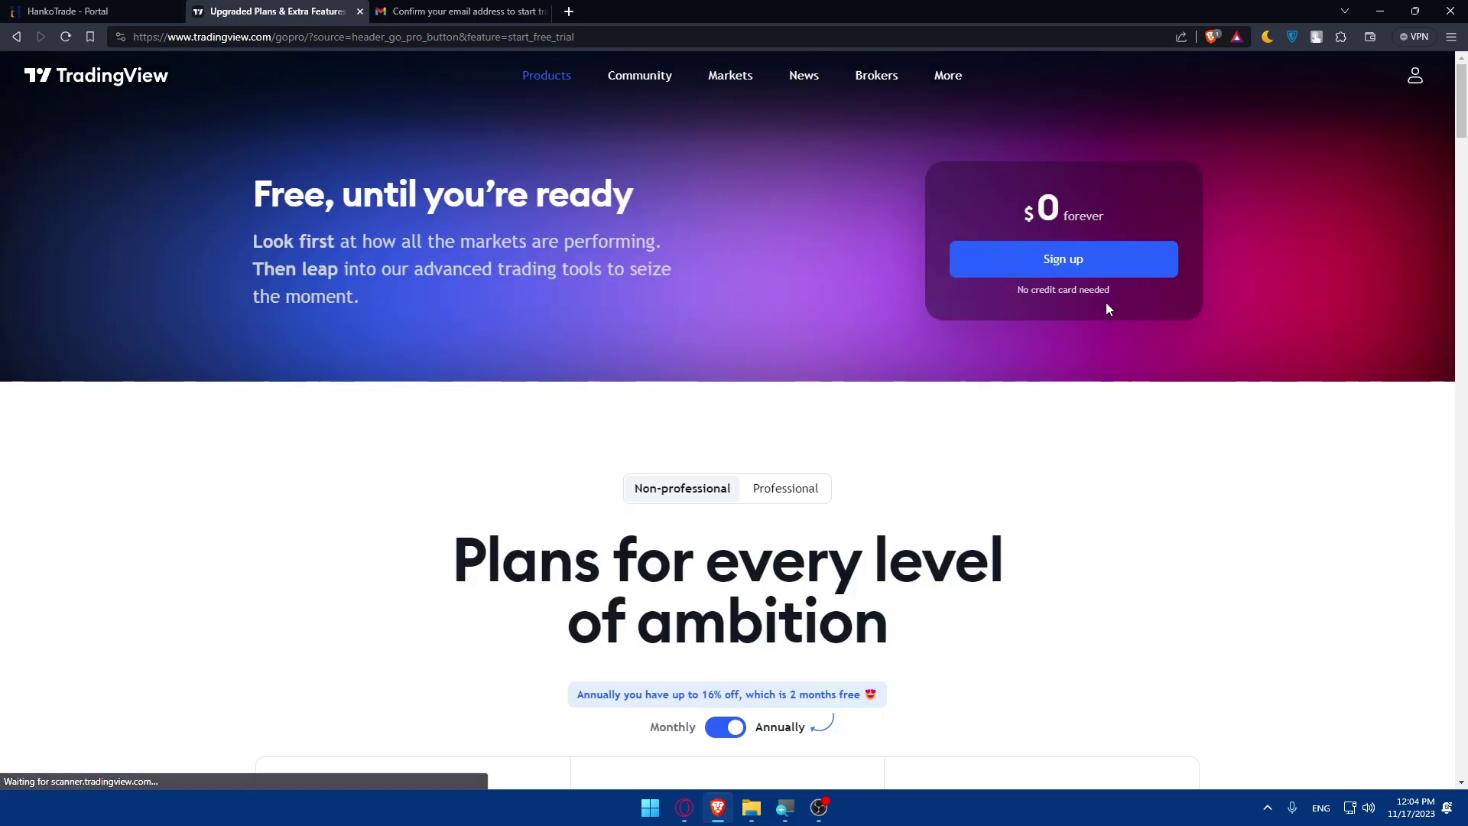
scroll(1101, 289, "down", 5)
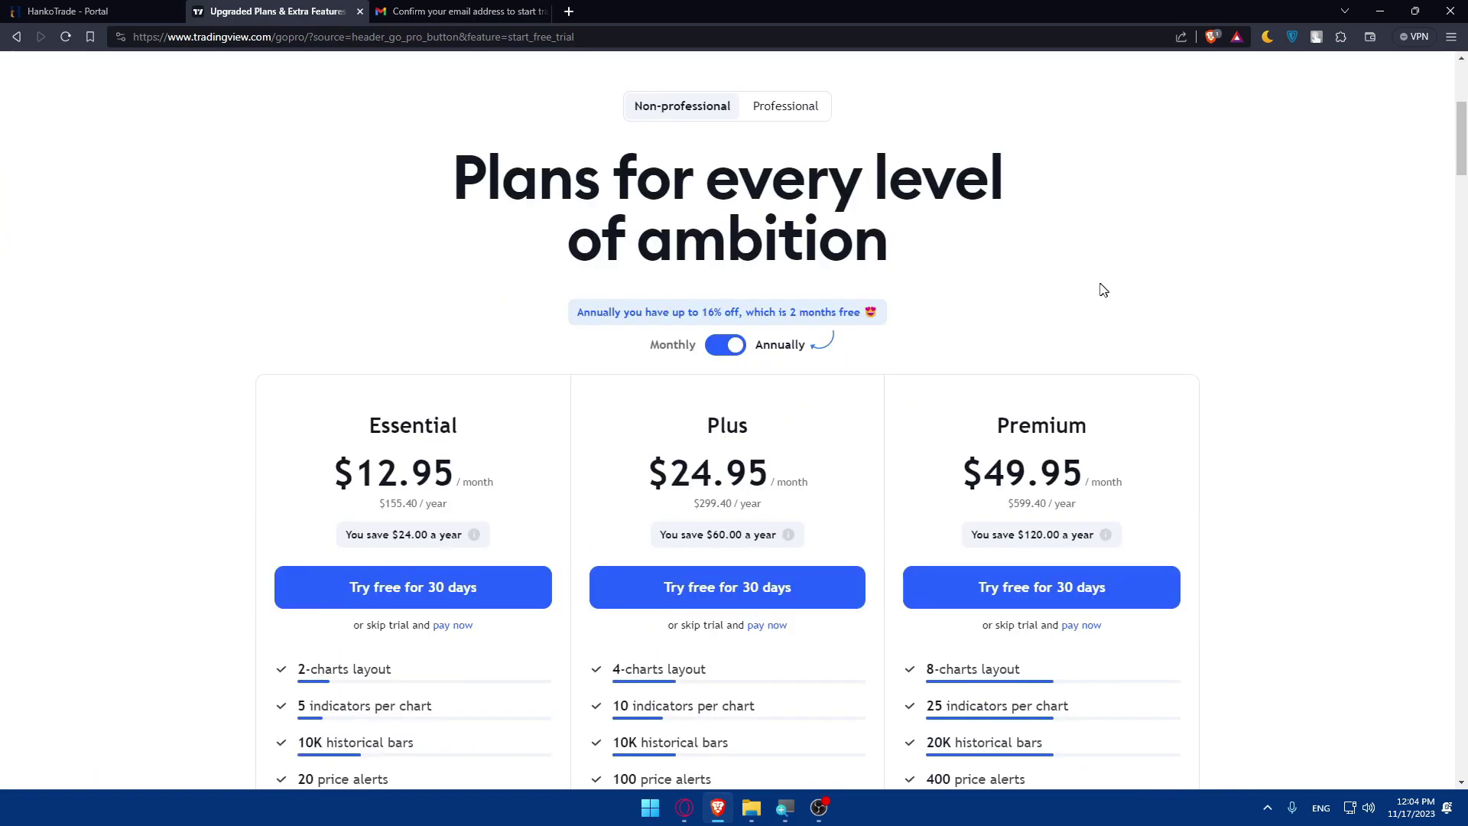
scroll(1096, 284, "up", 3)
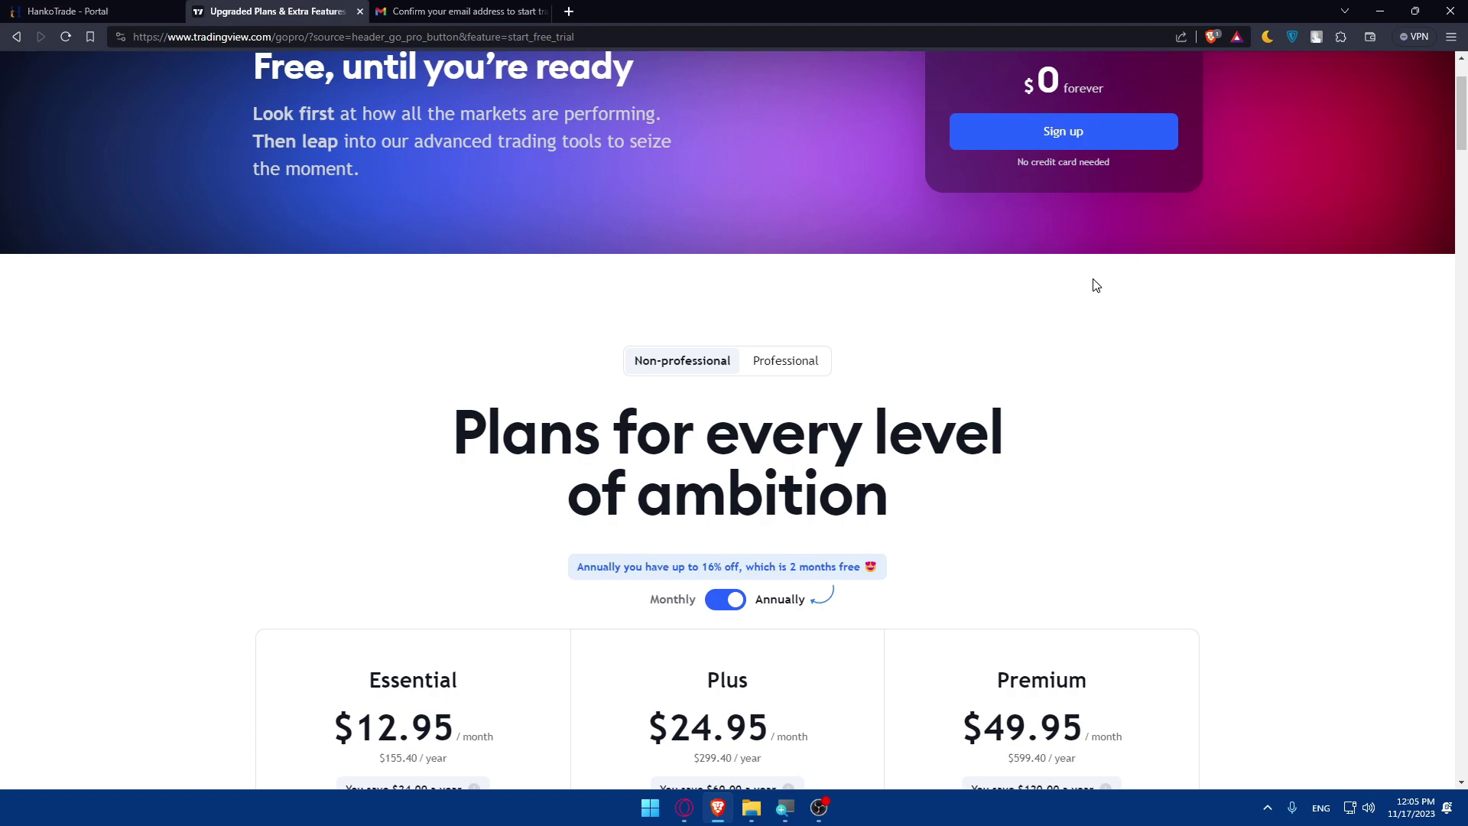
scroll(1093, 278, "up", 2)
scroll(1094, 282, "down", 6)
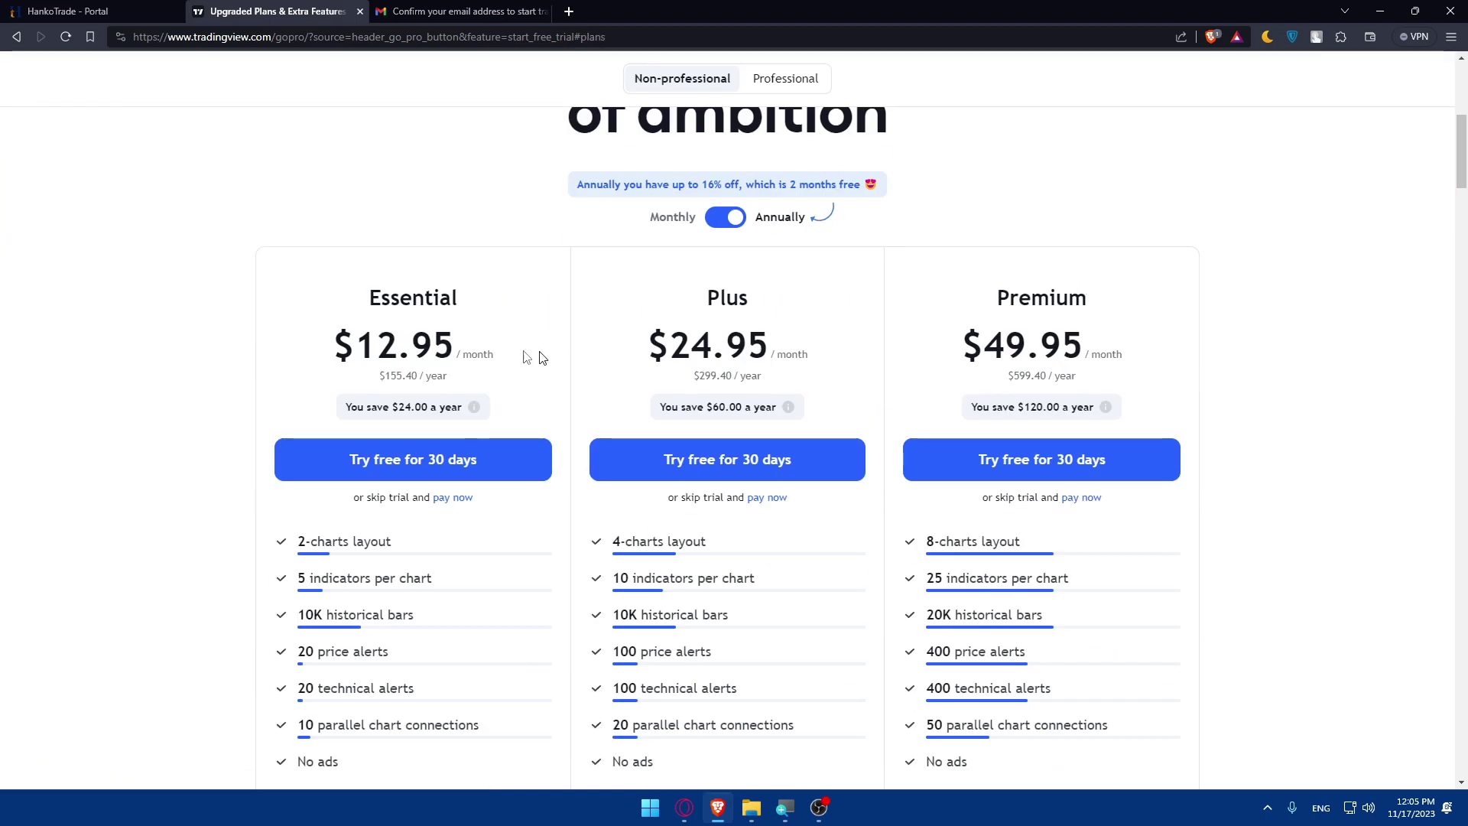
scroll(1004, 334, "down", 9)
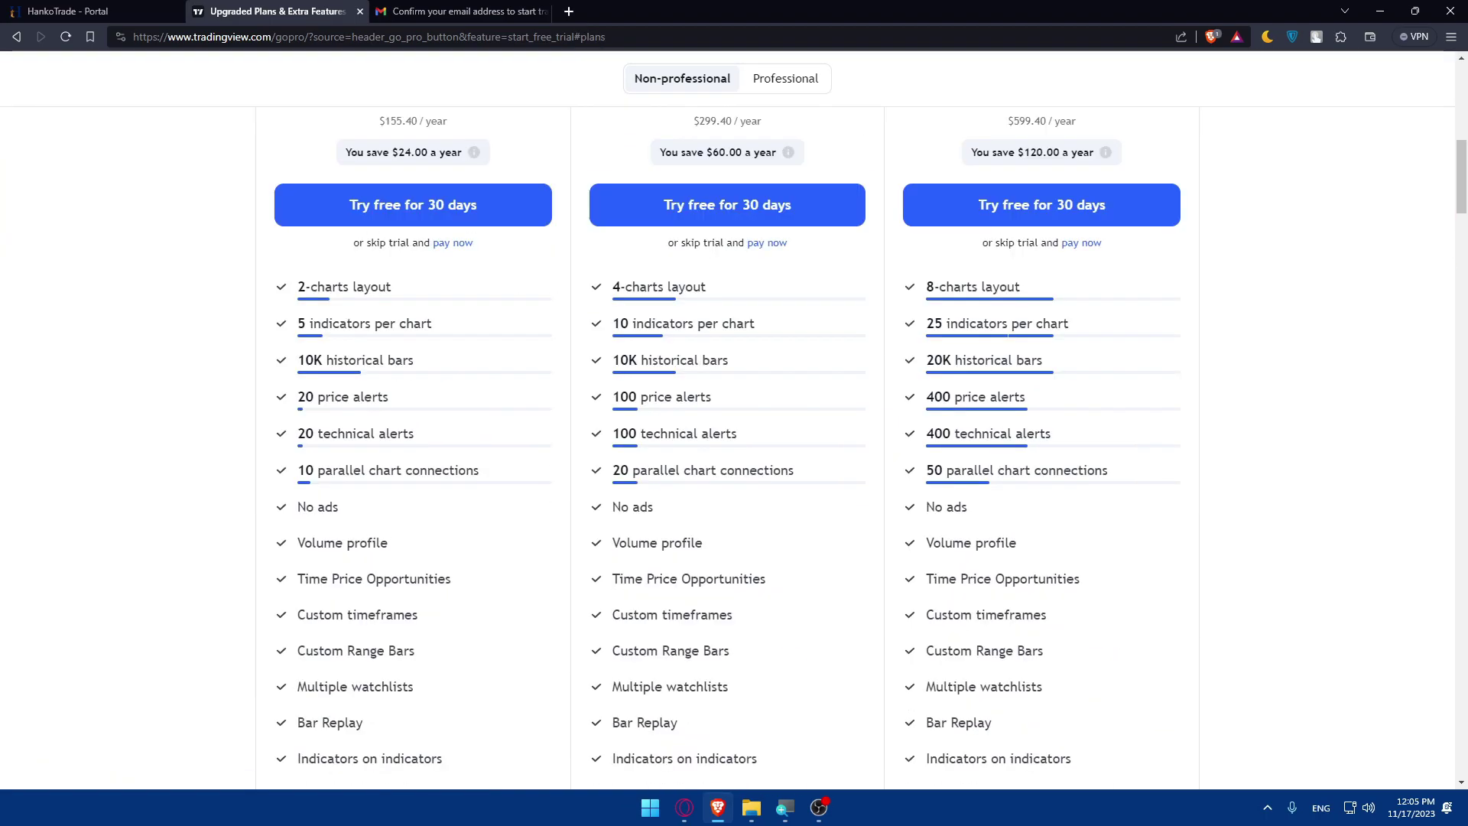
scroll(1007, 339, "up", 15)
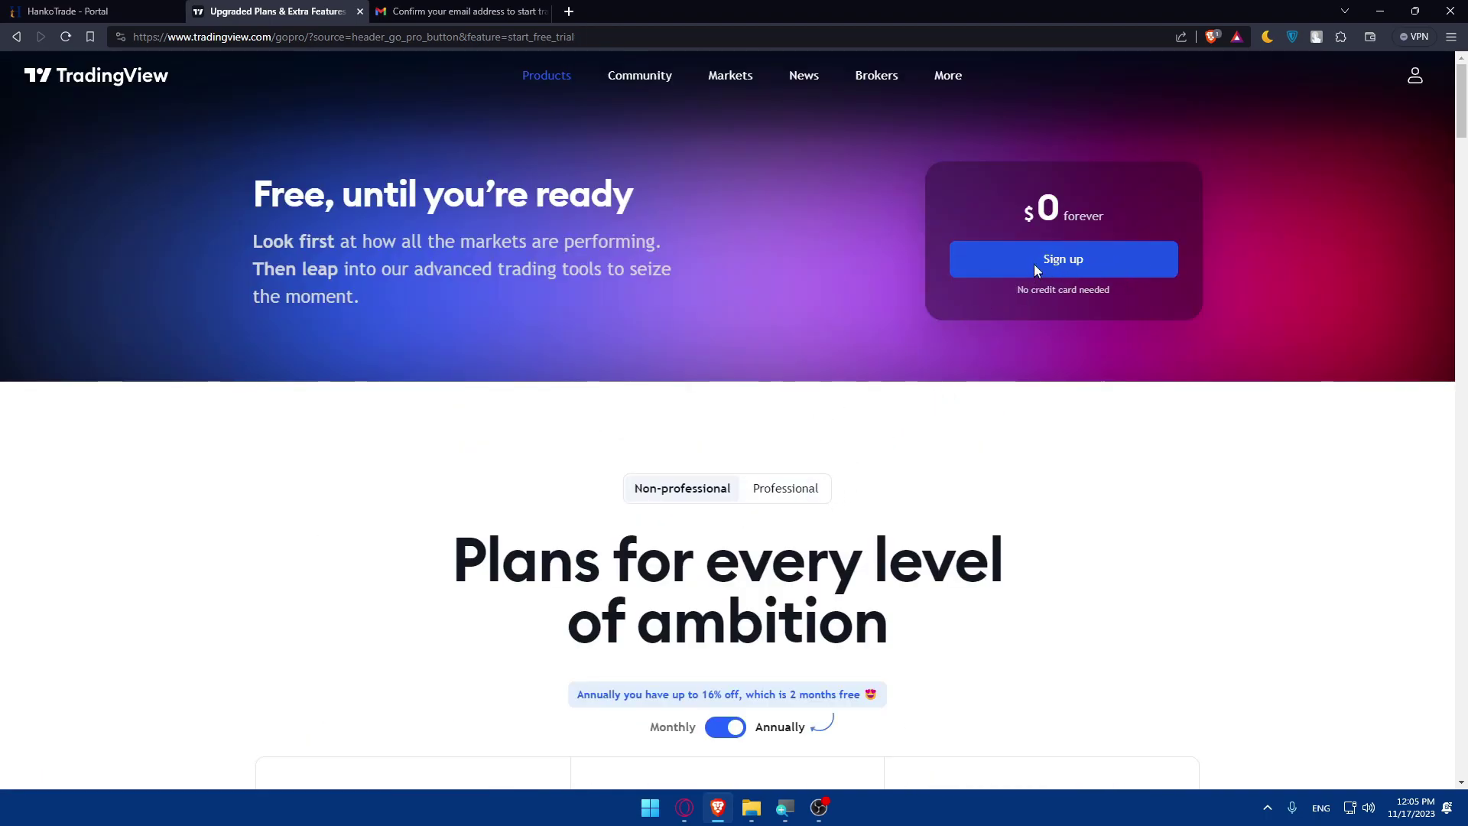
left_click(1080, 259)
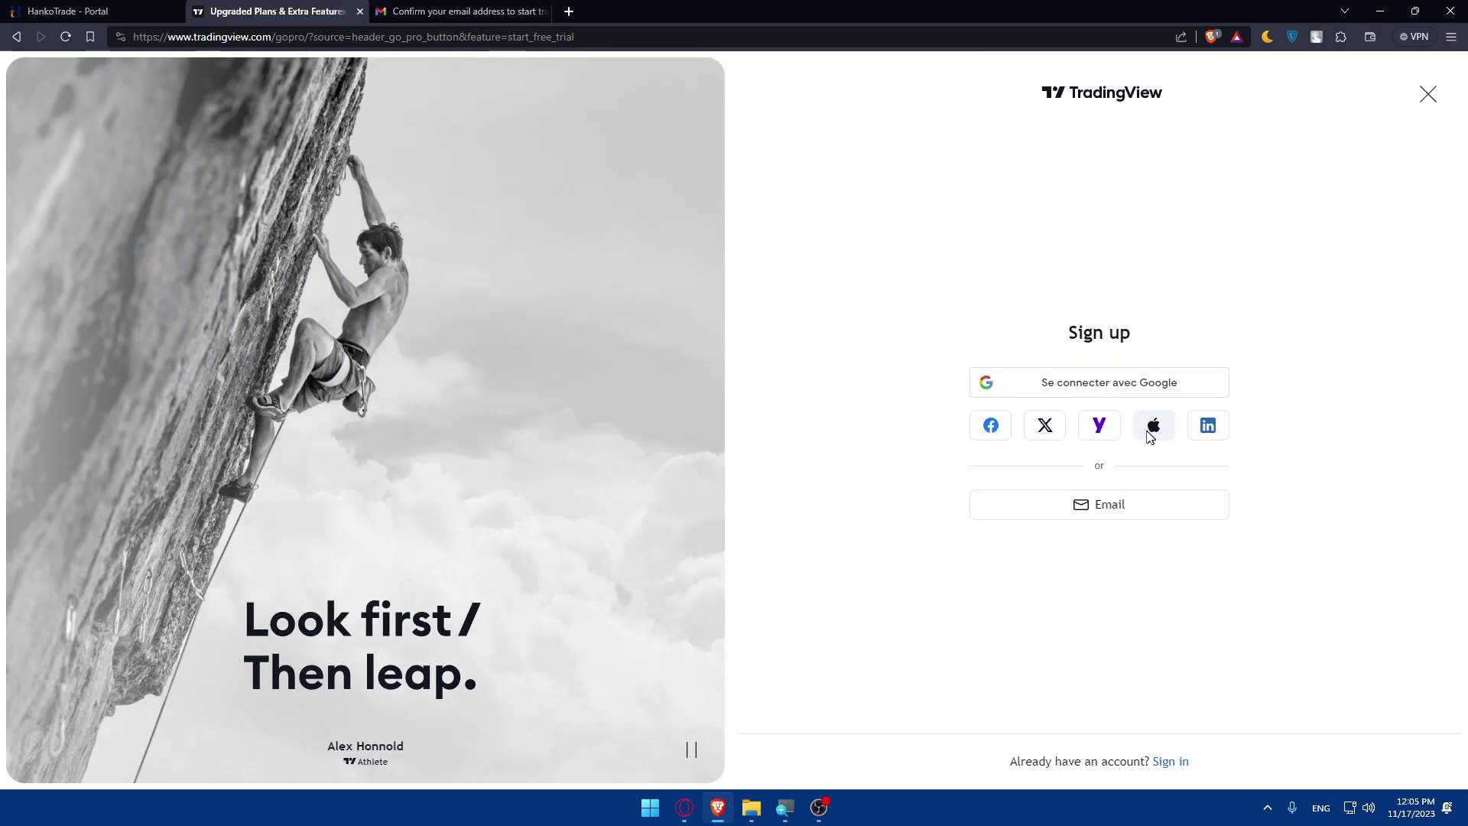
Try signing up and signing in to TradingView with a Google account, then close the form.
left_click(1063, 396)
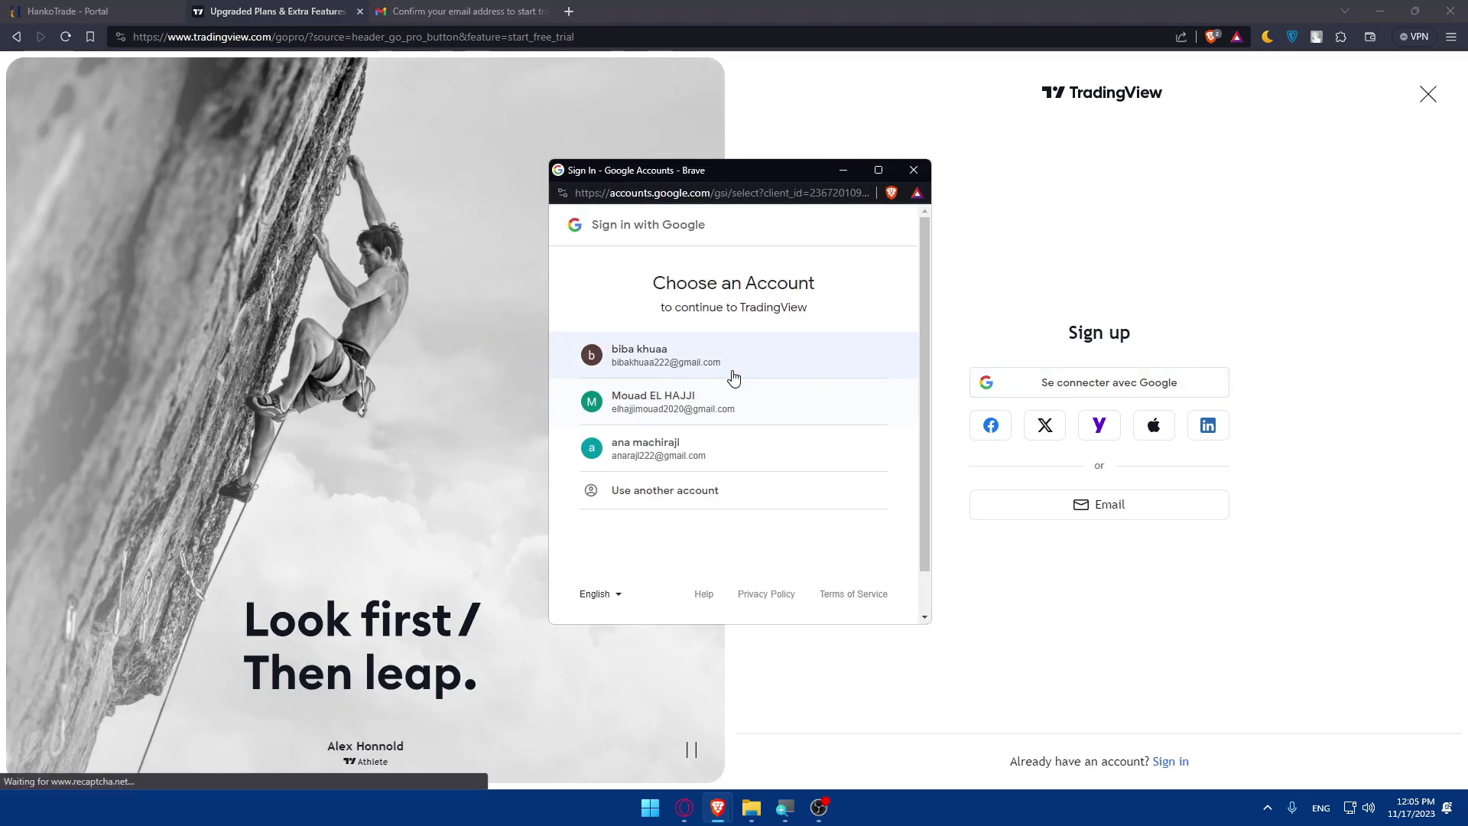
left_click(704, 360)
left_click(857, 453)
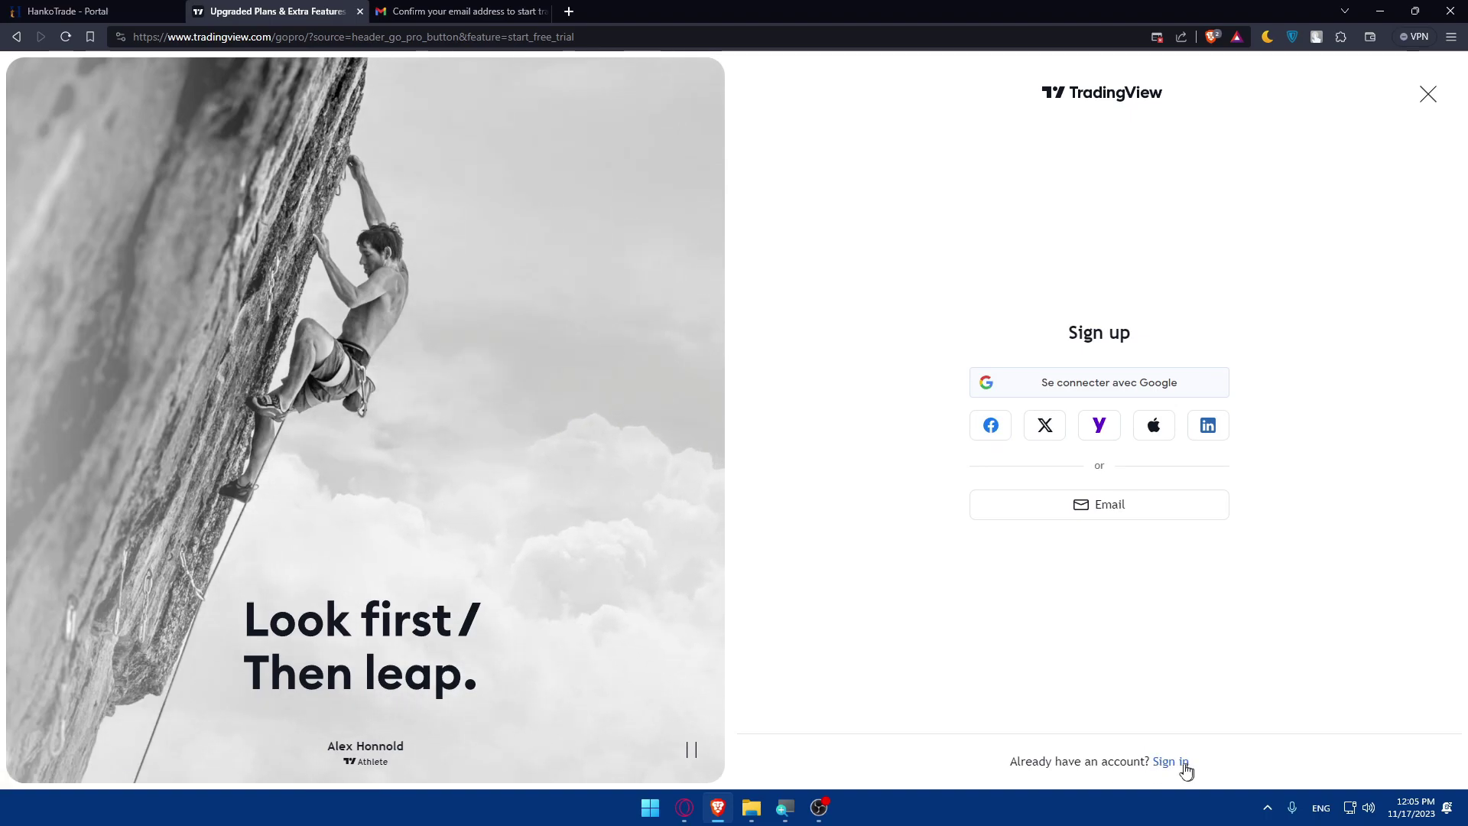
left_click(1086, 391)
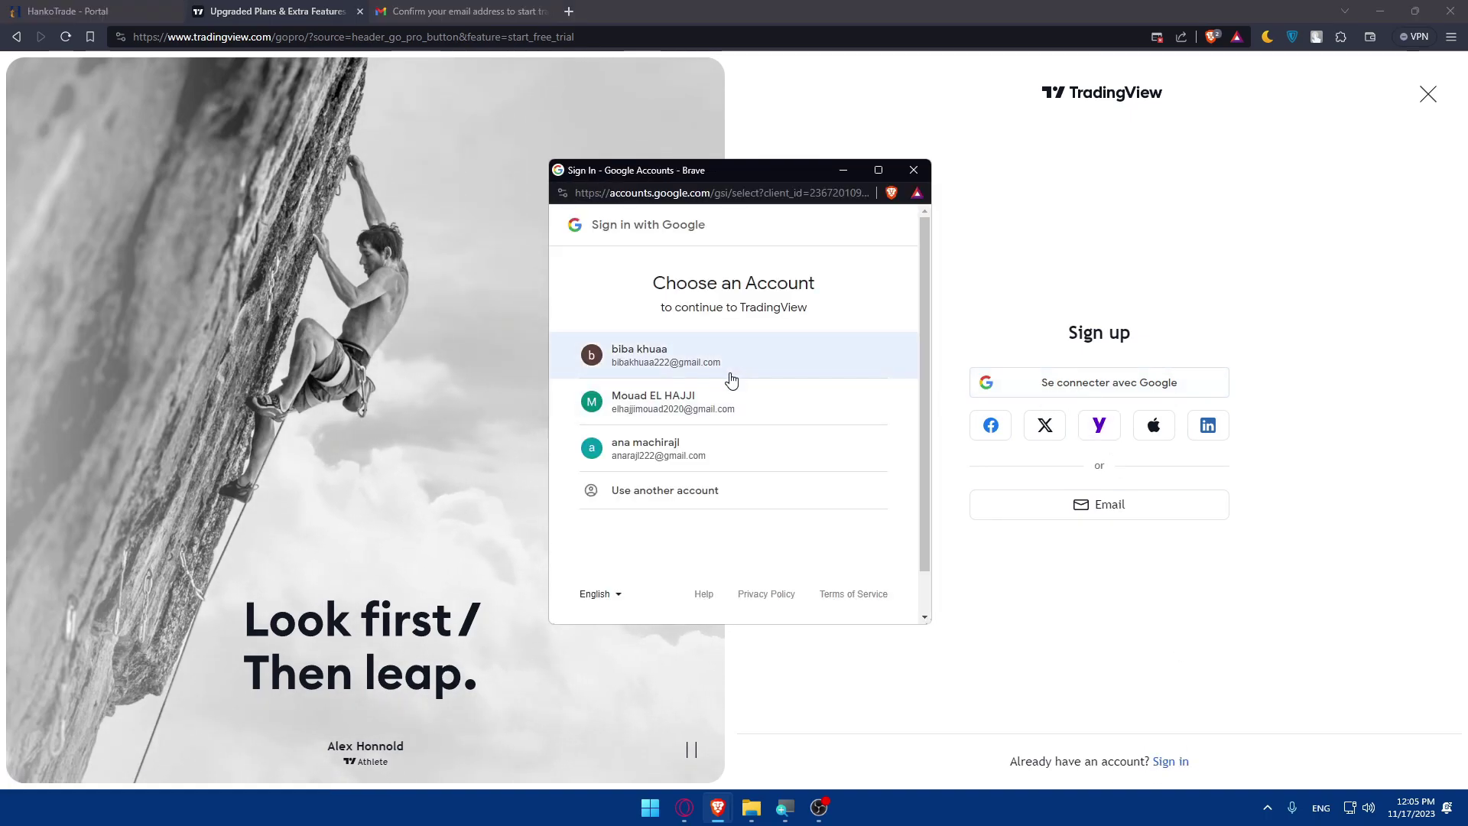
left_click(731, 379)
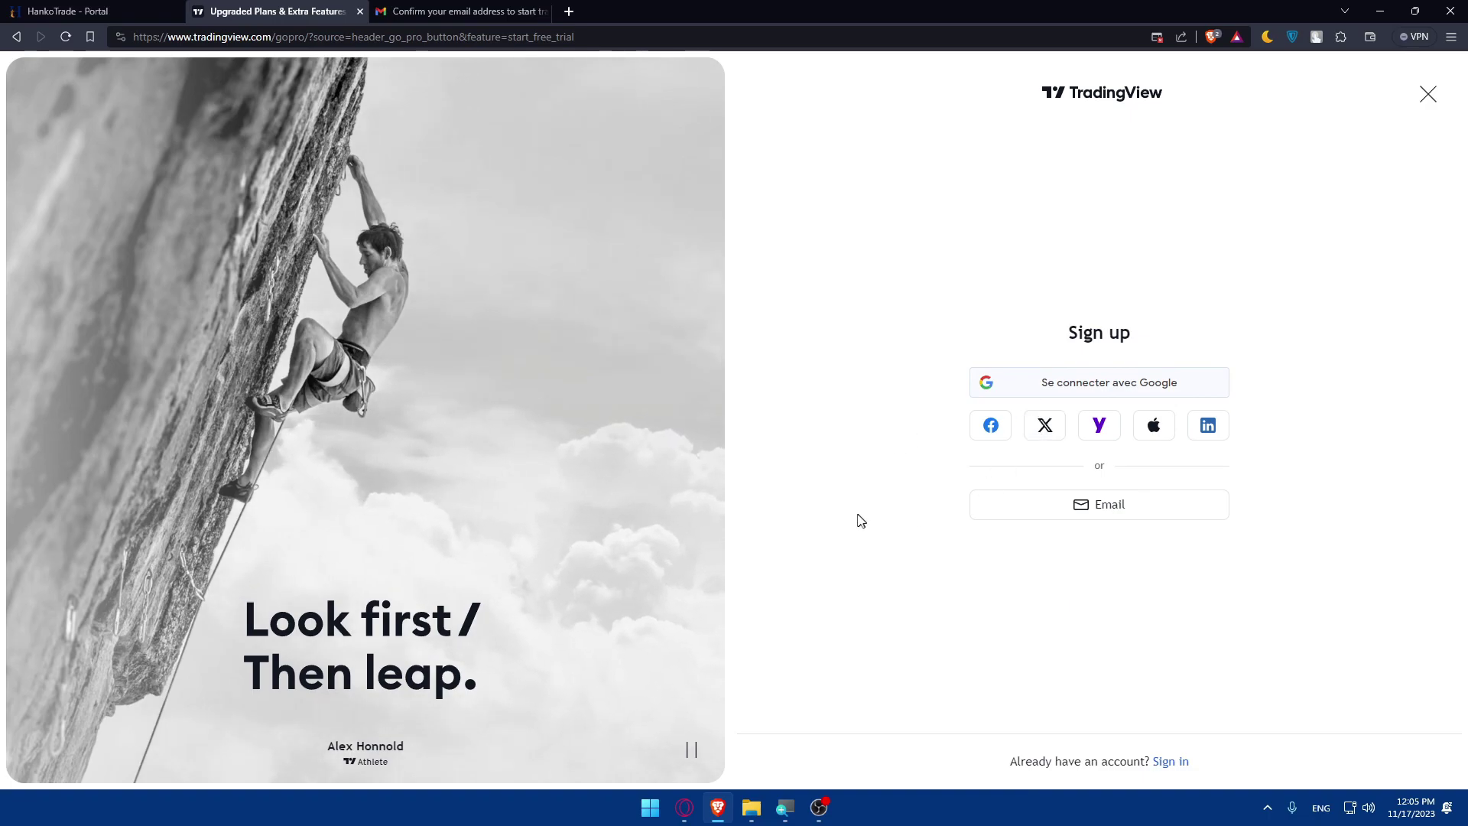
left_click(1178, 762)
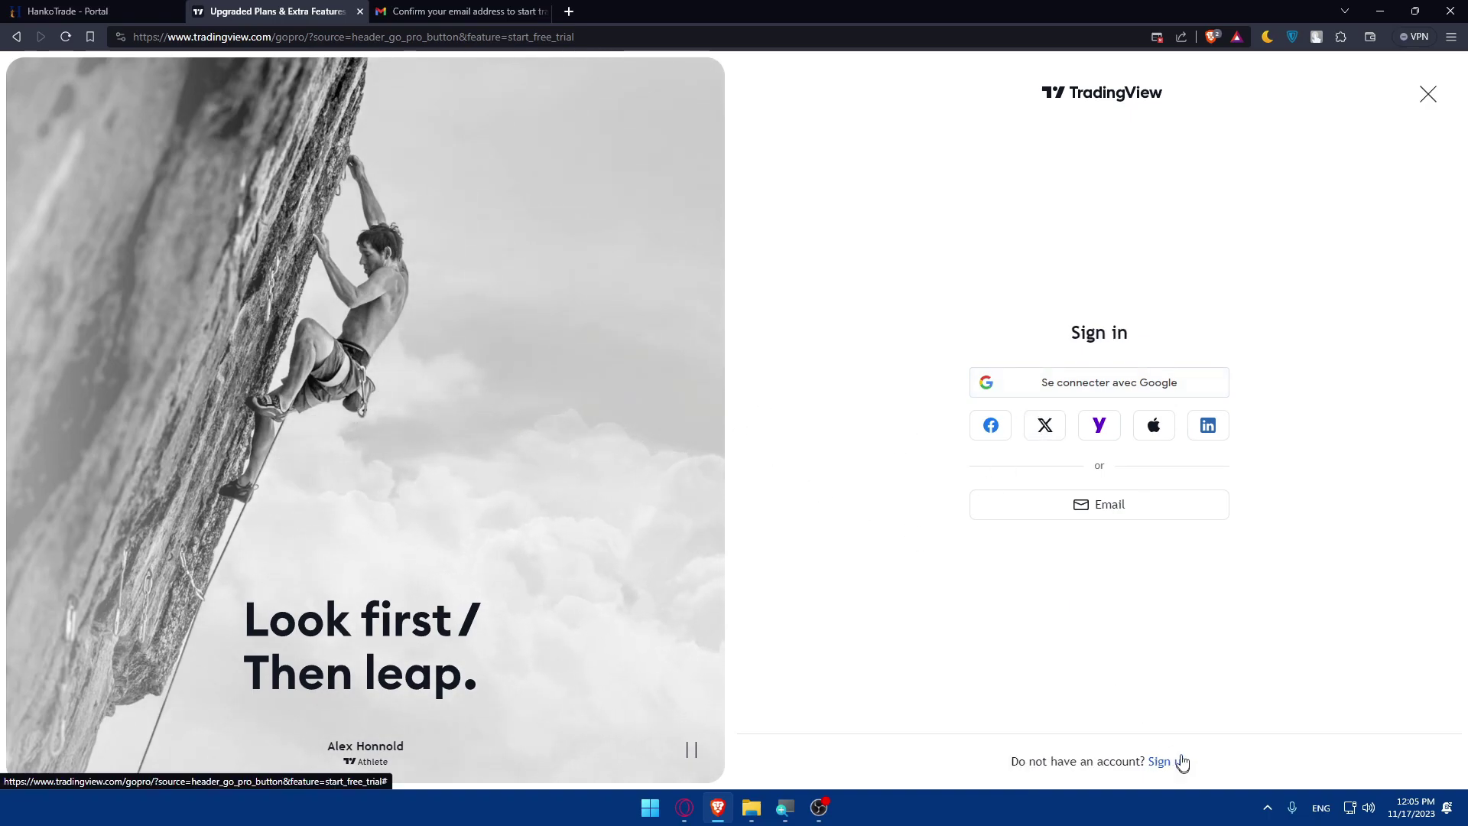
left_click(1098, 391)
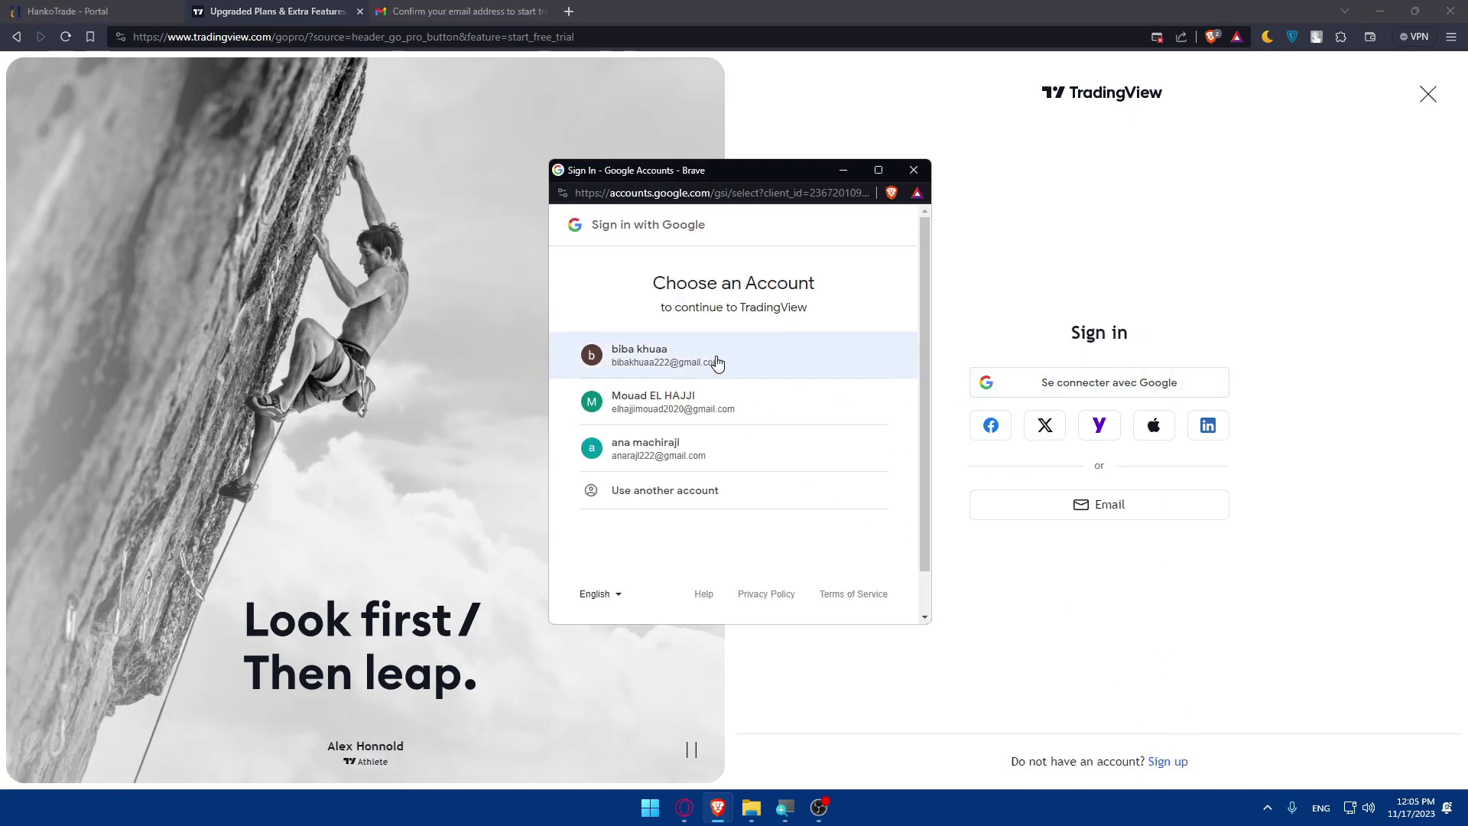
left_click(804, 364)
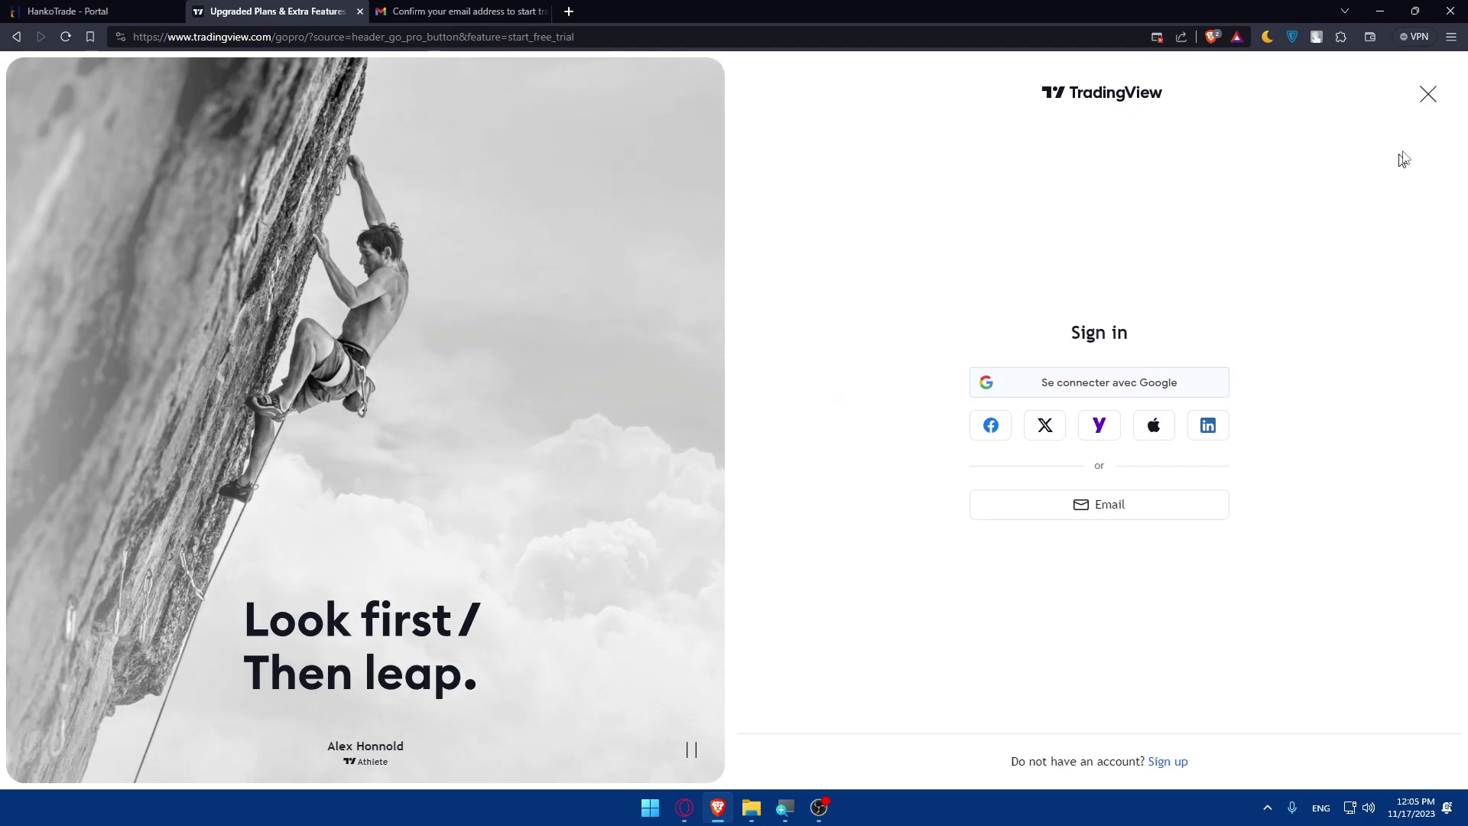
left_click(1428, 93)
Sign up with Facebook and allow TradingView access on Facebook's consent page.
left_click(1030, 268)
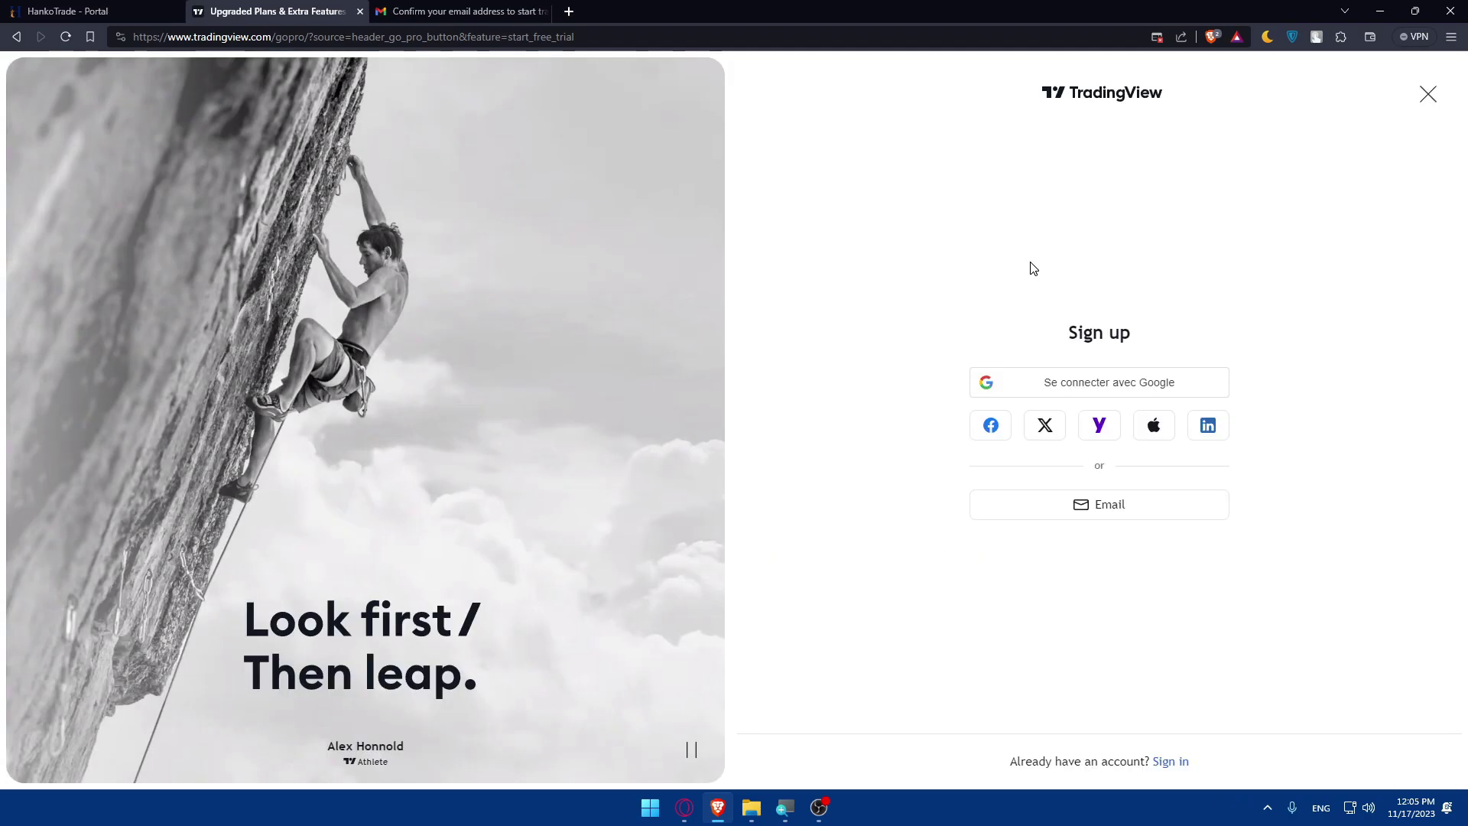
left_click(1000, 426)
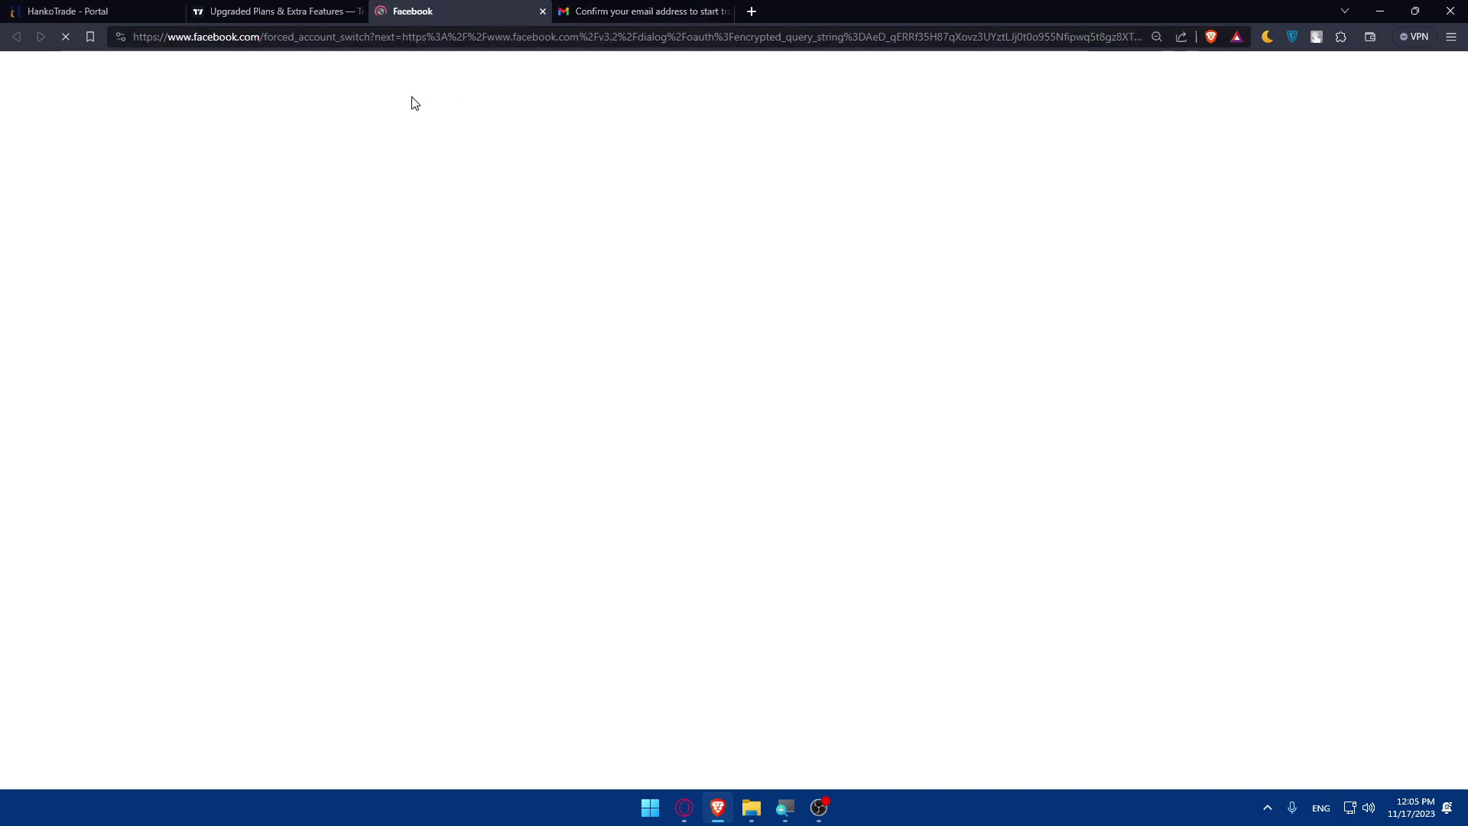
left_click(275, 11)
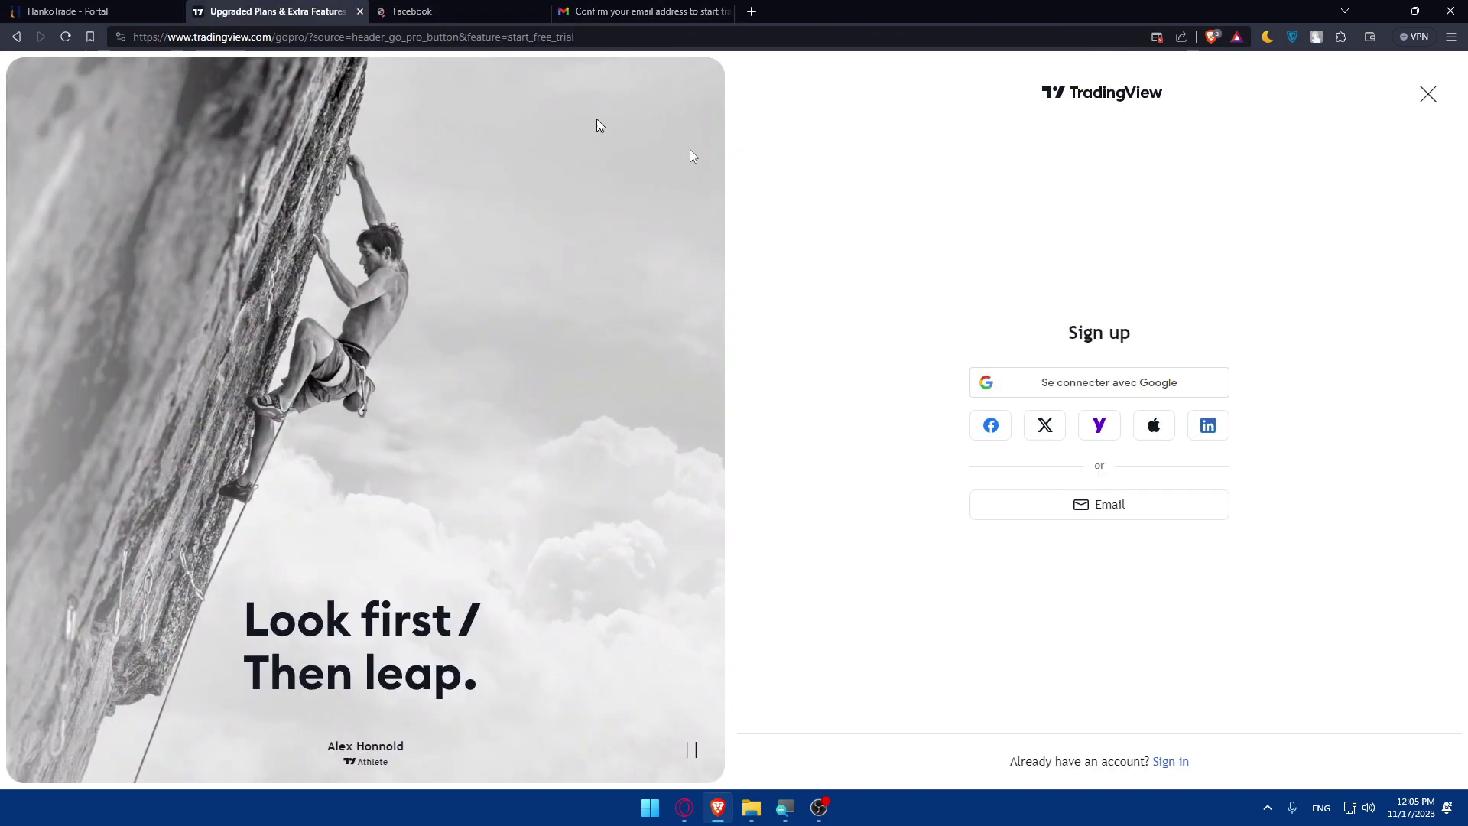
left_click(459, 11)
left_click(887, 225)
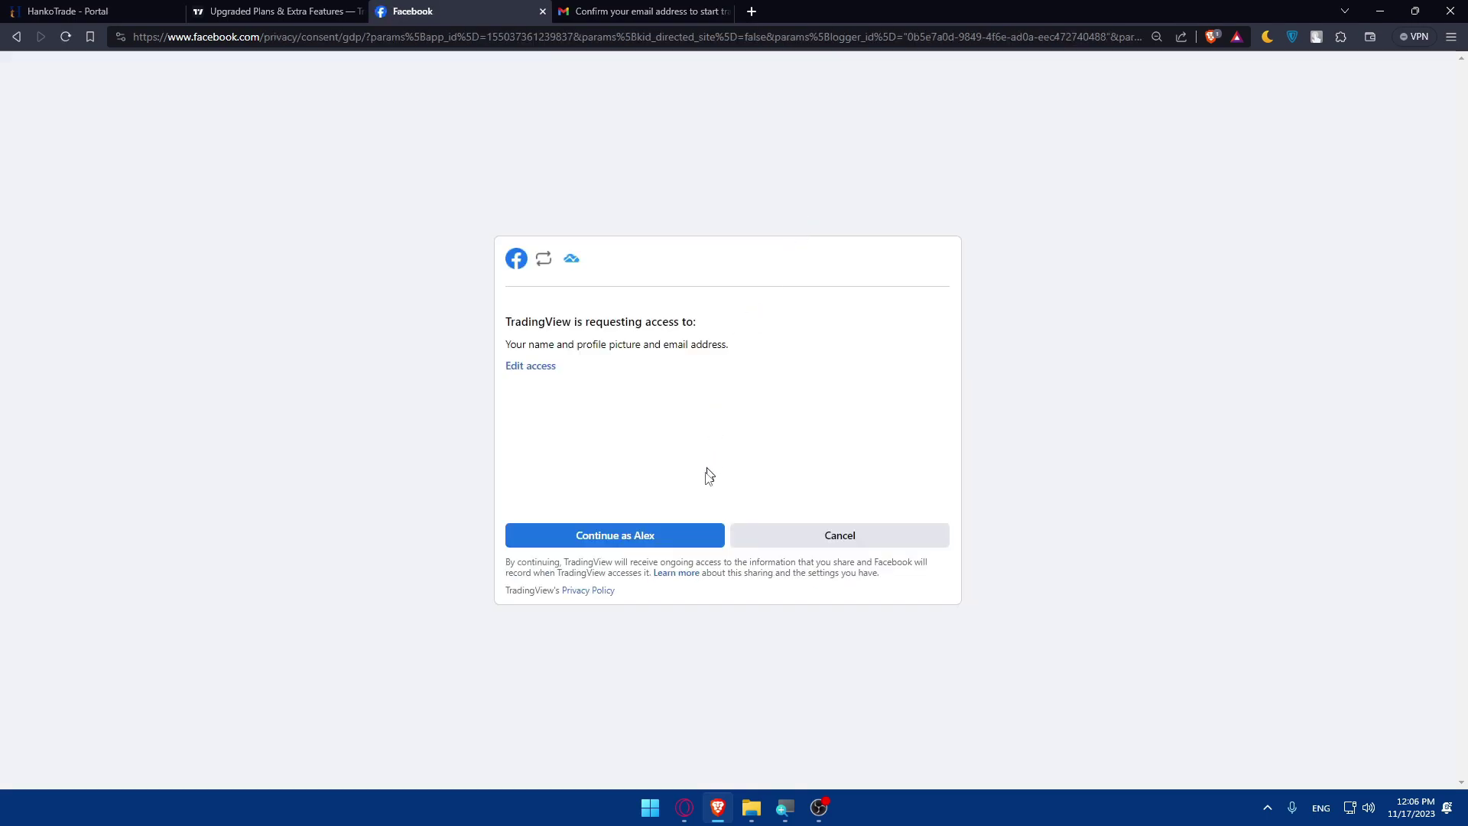
left_click(659, 535)
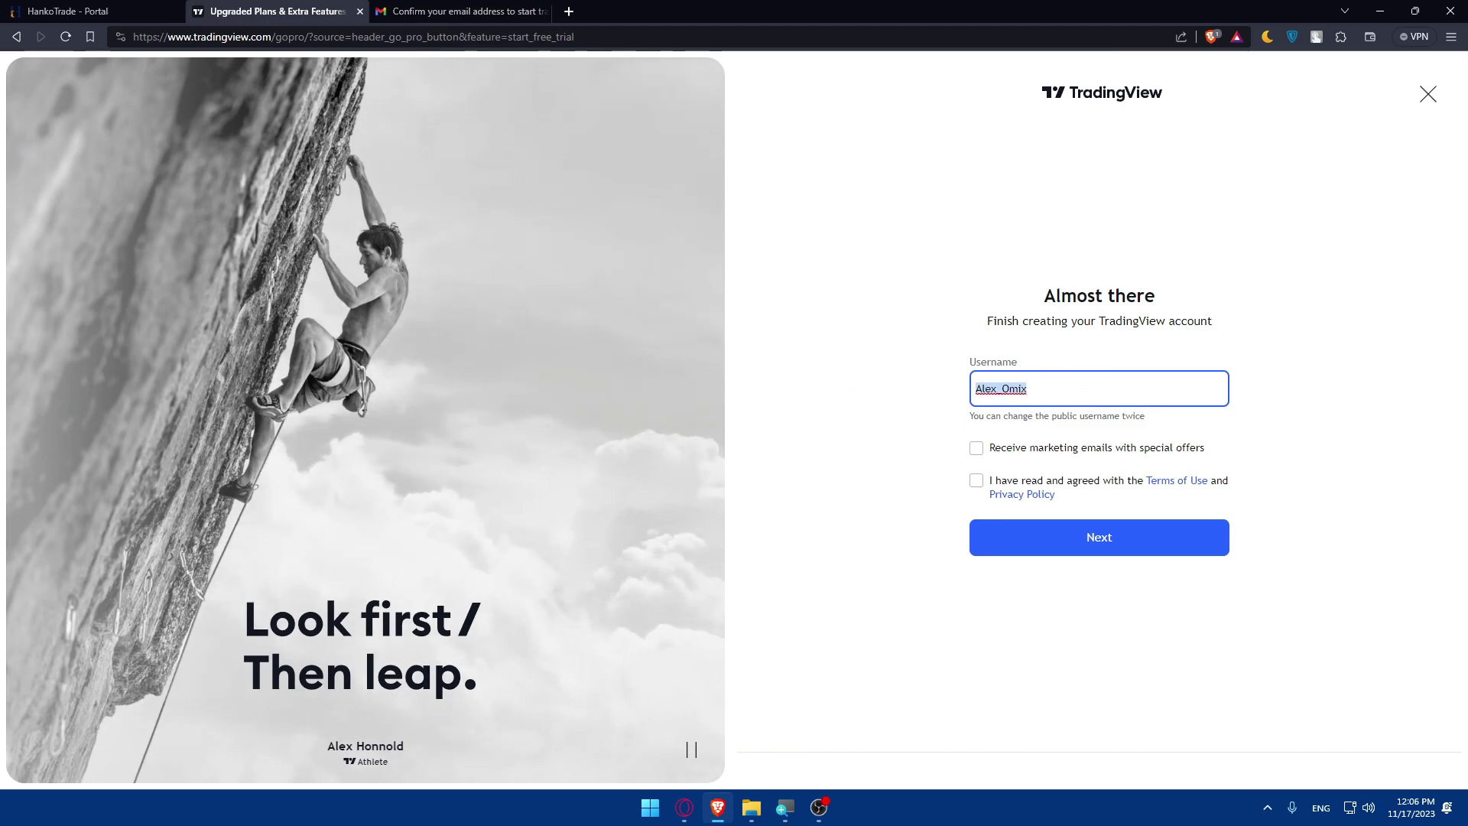
Leave marketing emails off, agree to the Terms of Use and Privacy Policy, and open both.
left_click(978, 450)
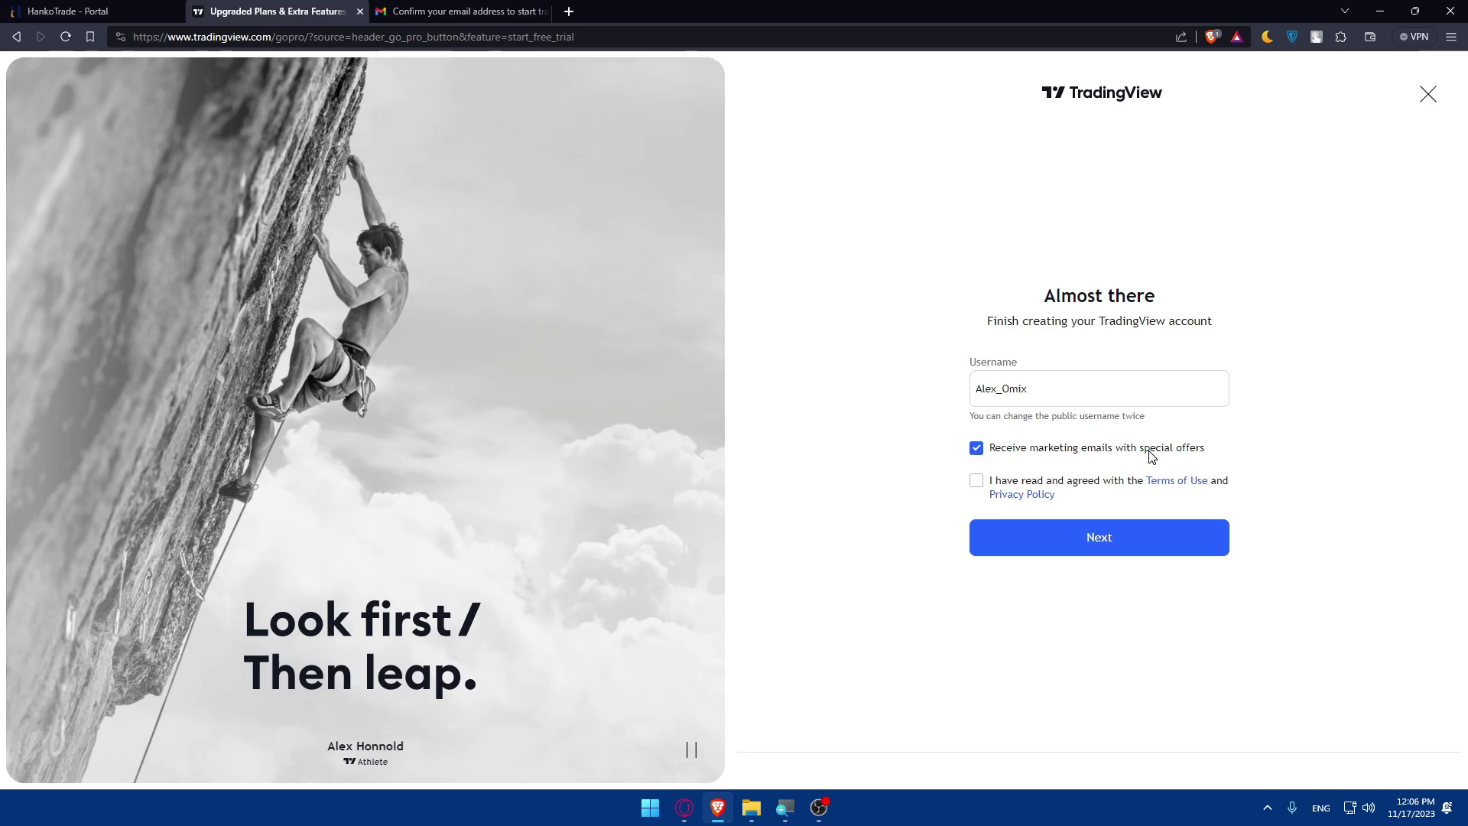
left_click(978, 449)
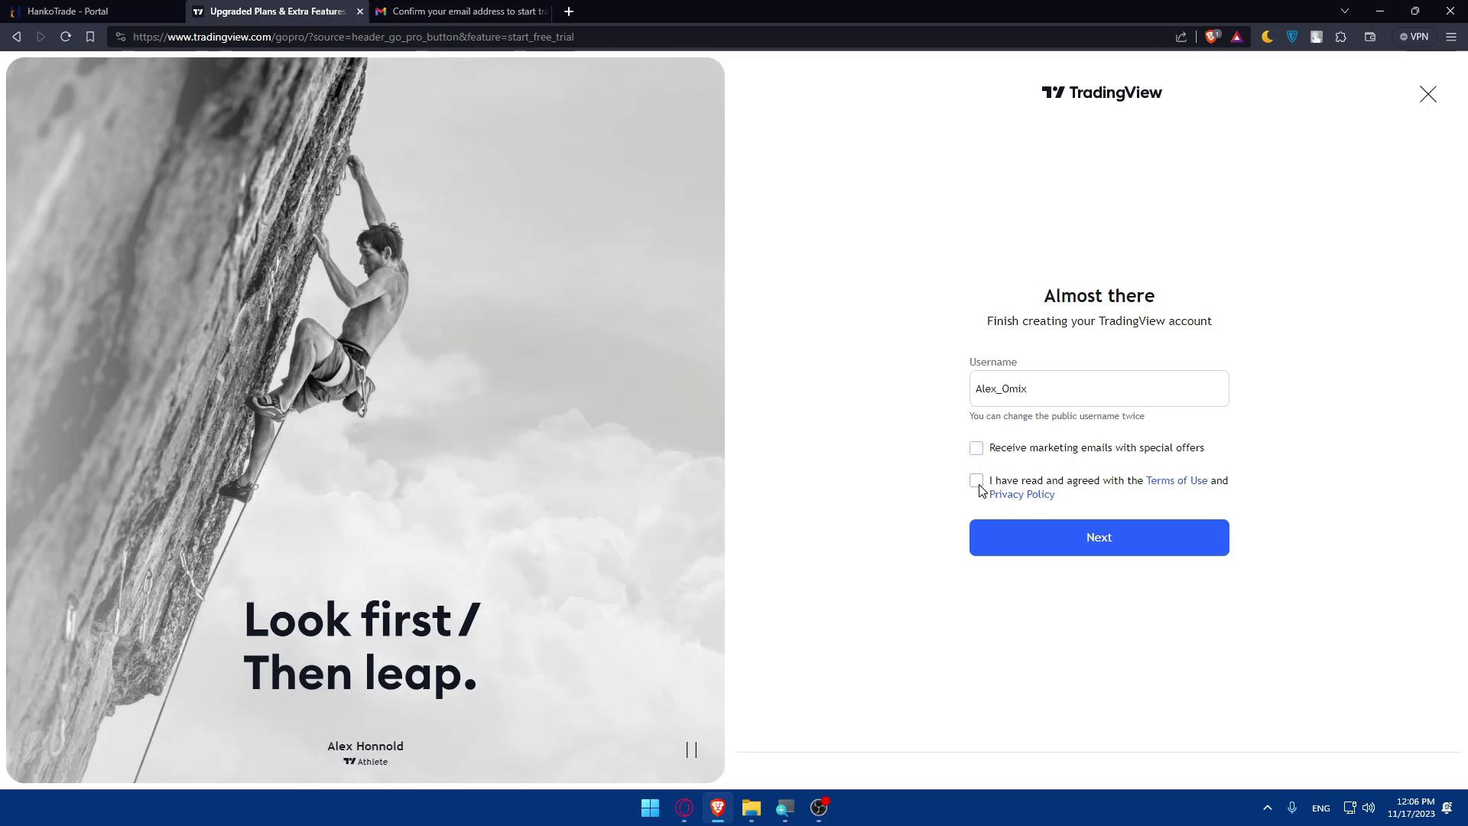
left_click(977, 481)
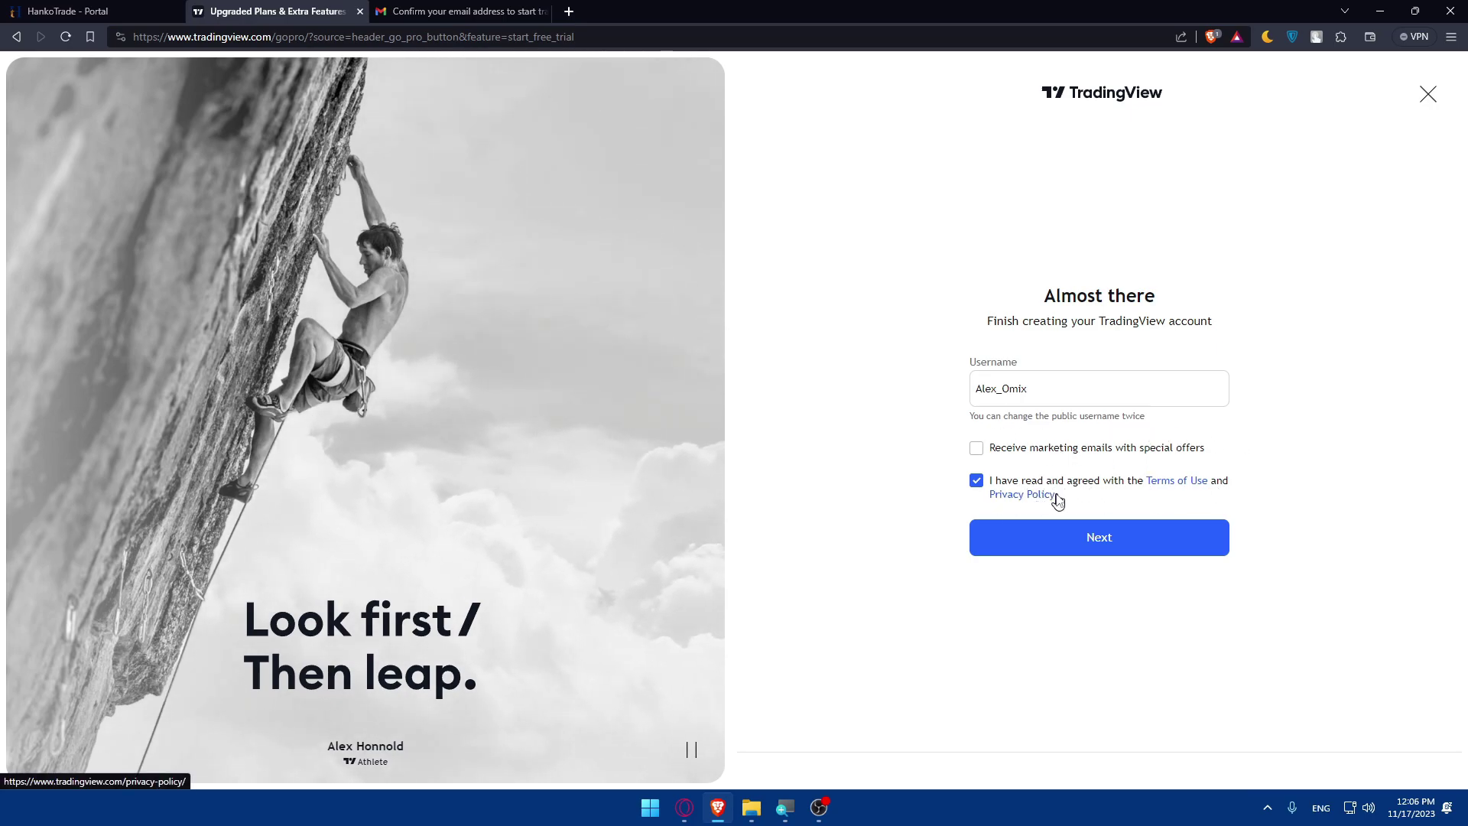
left_click(1176, 493)
left_click(1044, 496)
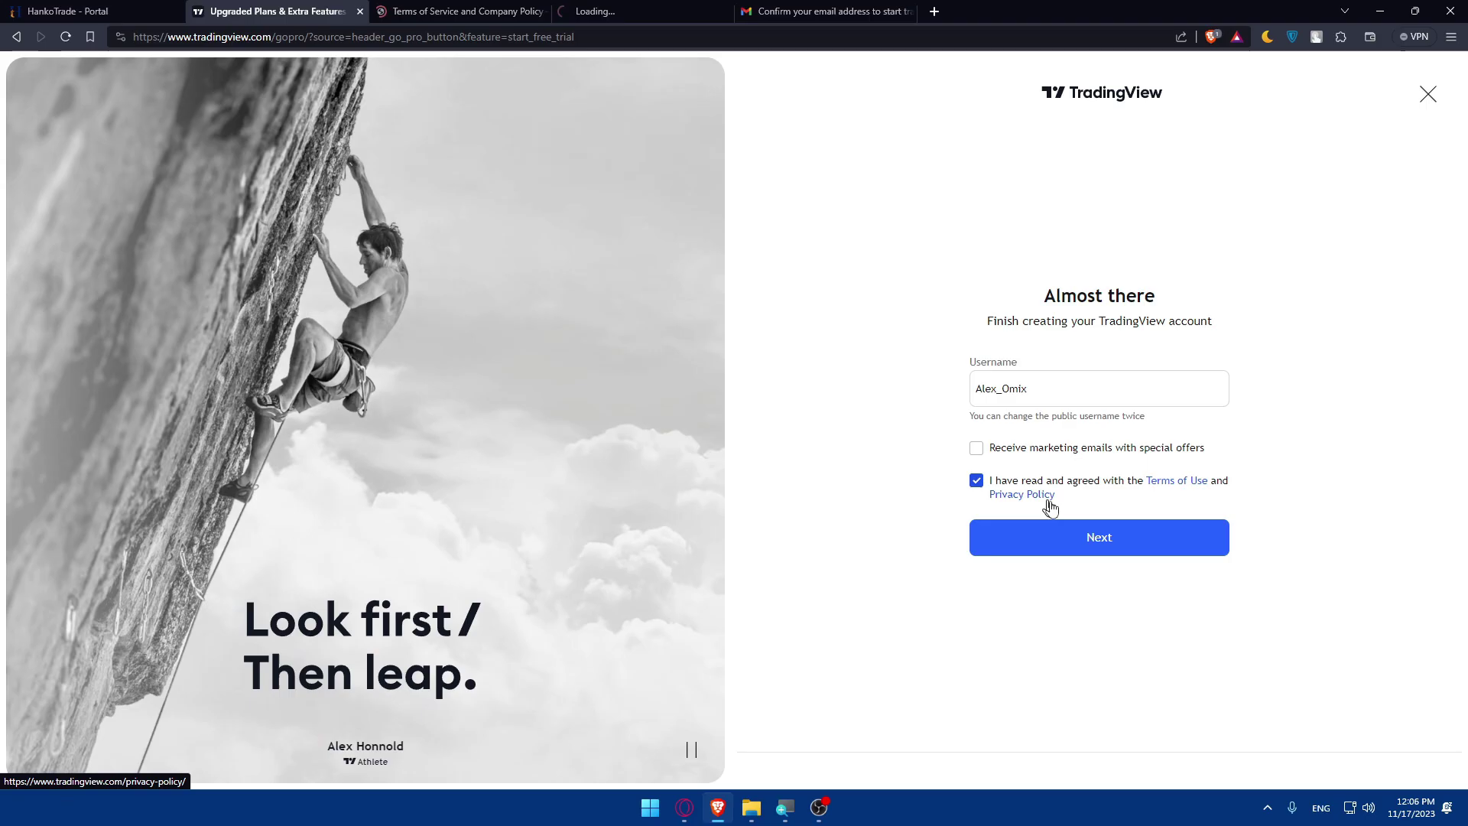
Skim and close the Terms and Privacy pages, then submit the username to finish signup.
left_click(462, 6)
scroll(675, 282, "down", 20)
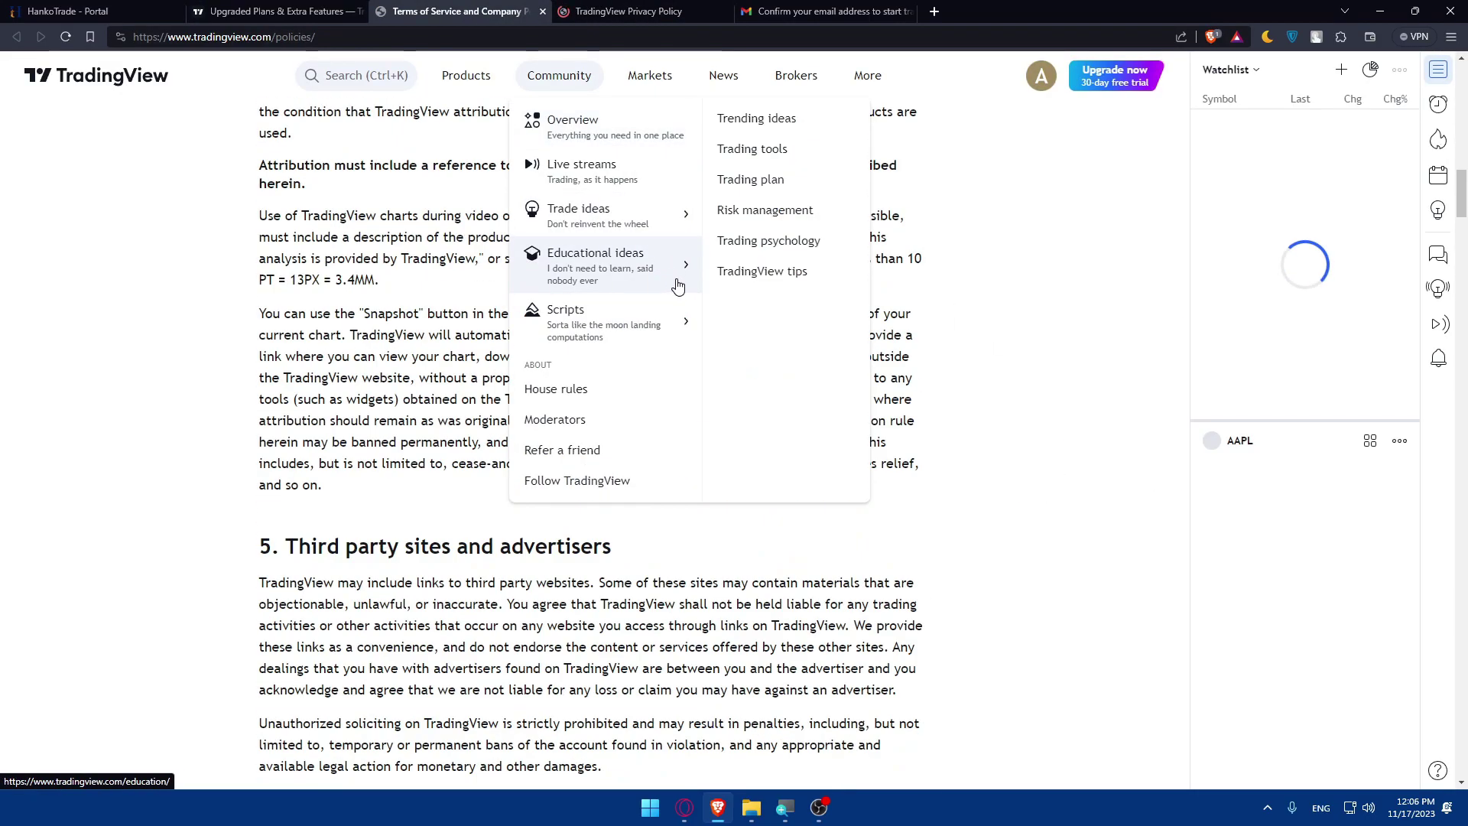
scroll(466, 428, "down", 20)
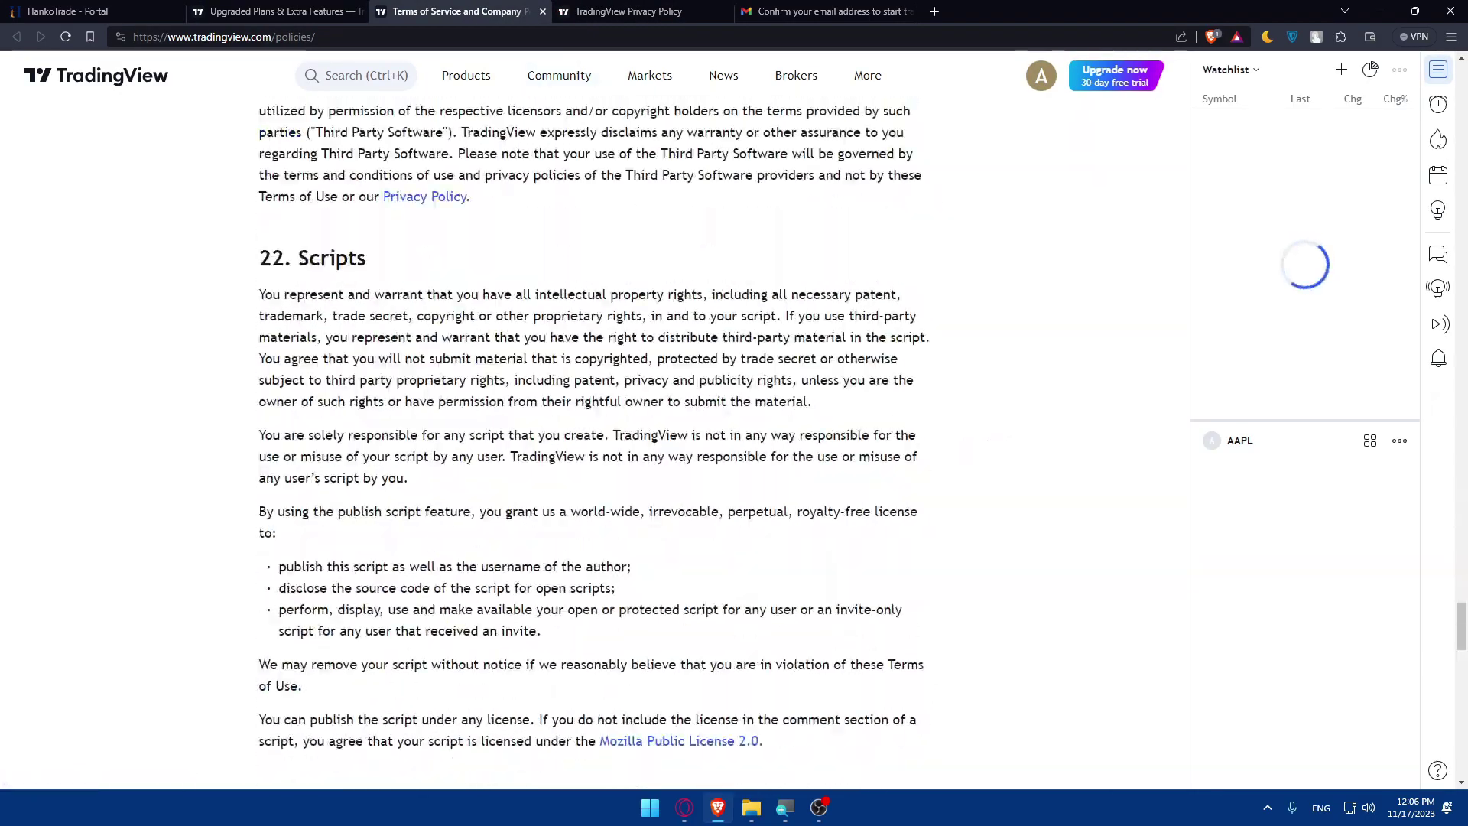
key("ctrl+w")
scroll(469, 407, "down", 20)
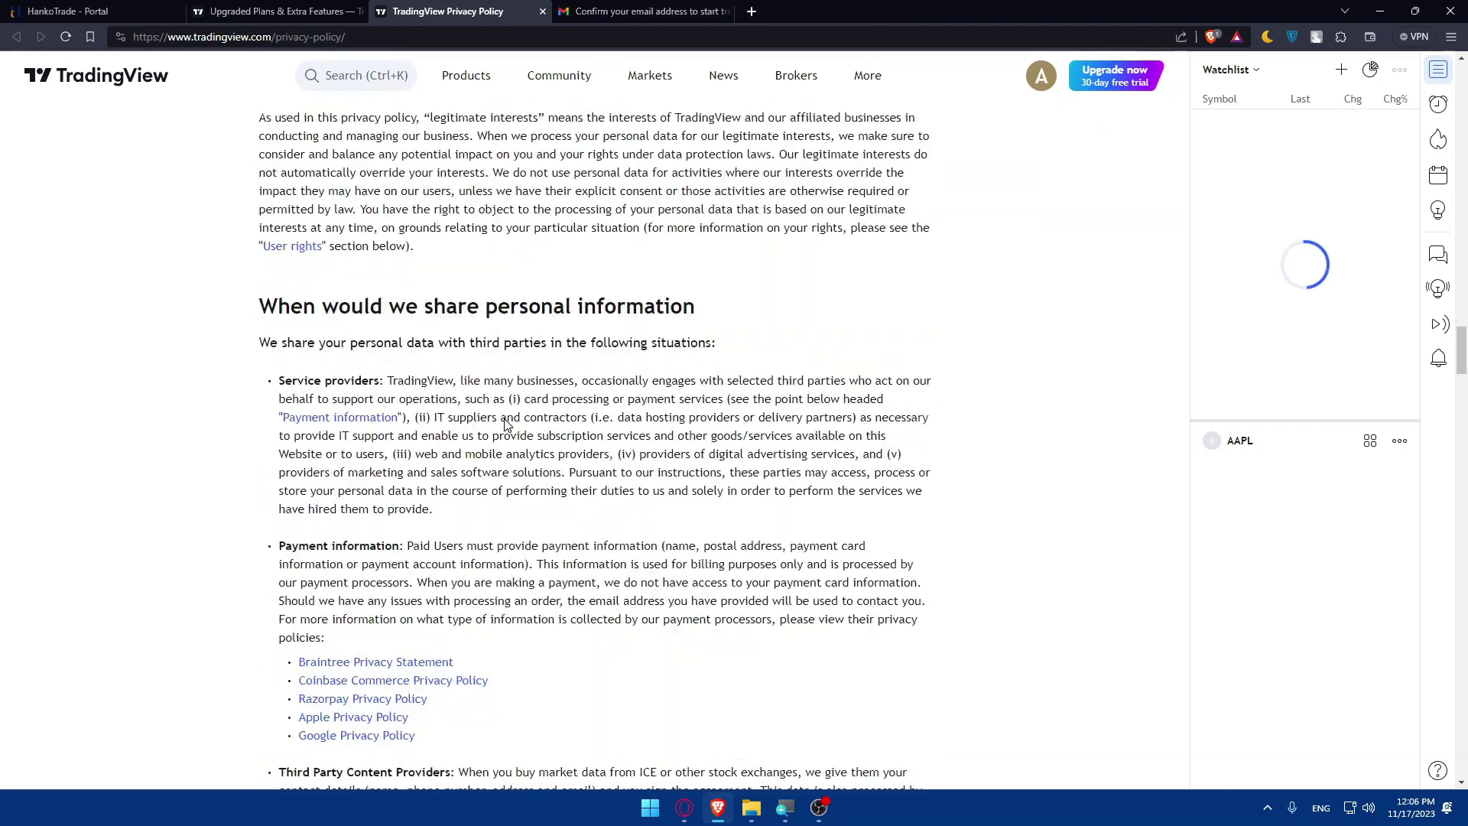
key("ctrl+w")
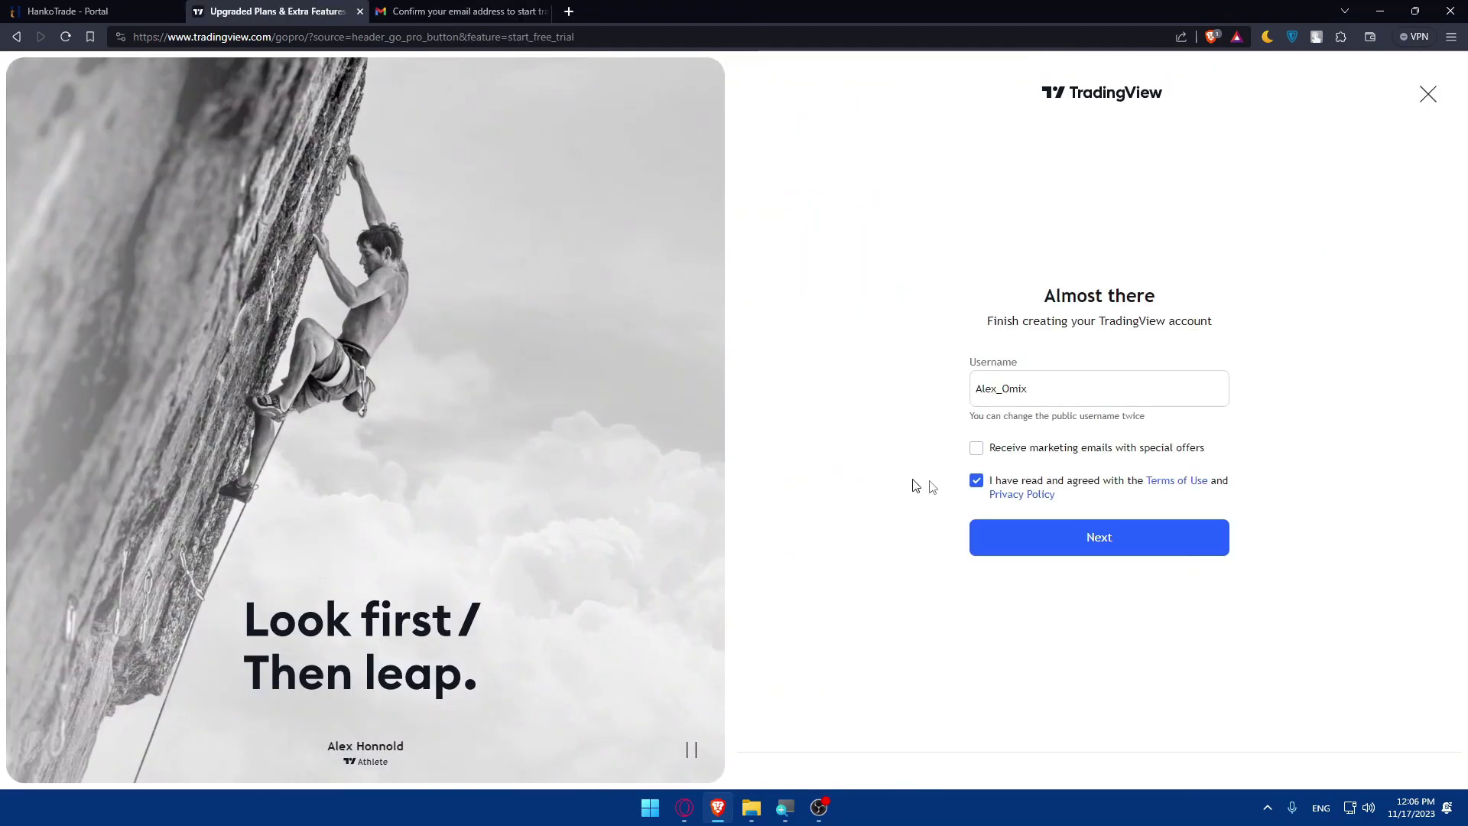
left_click(1087, 533)
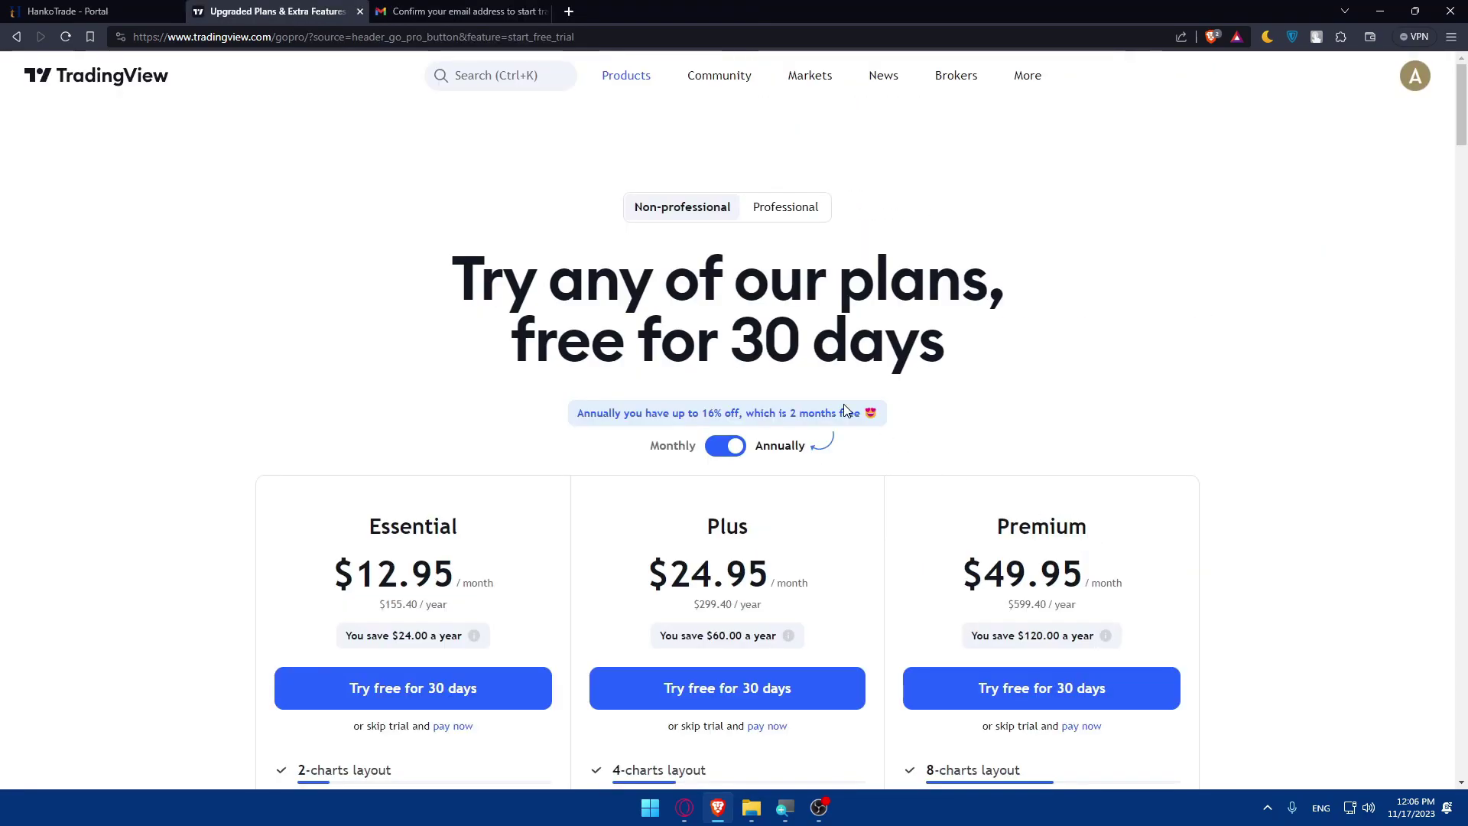
Scroll over the Essential, Plus and Premium plans, then return to the TradingView homepage.
scroll(846, 386, "down", 10)
scroll(842, 383, "down", 5)
scroll(839, 380, "up", 15)
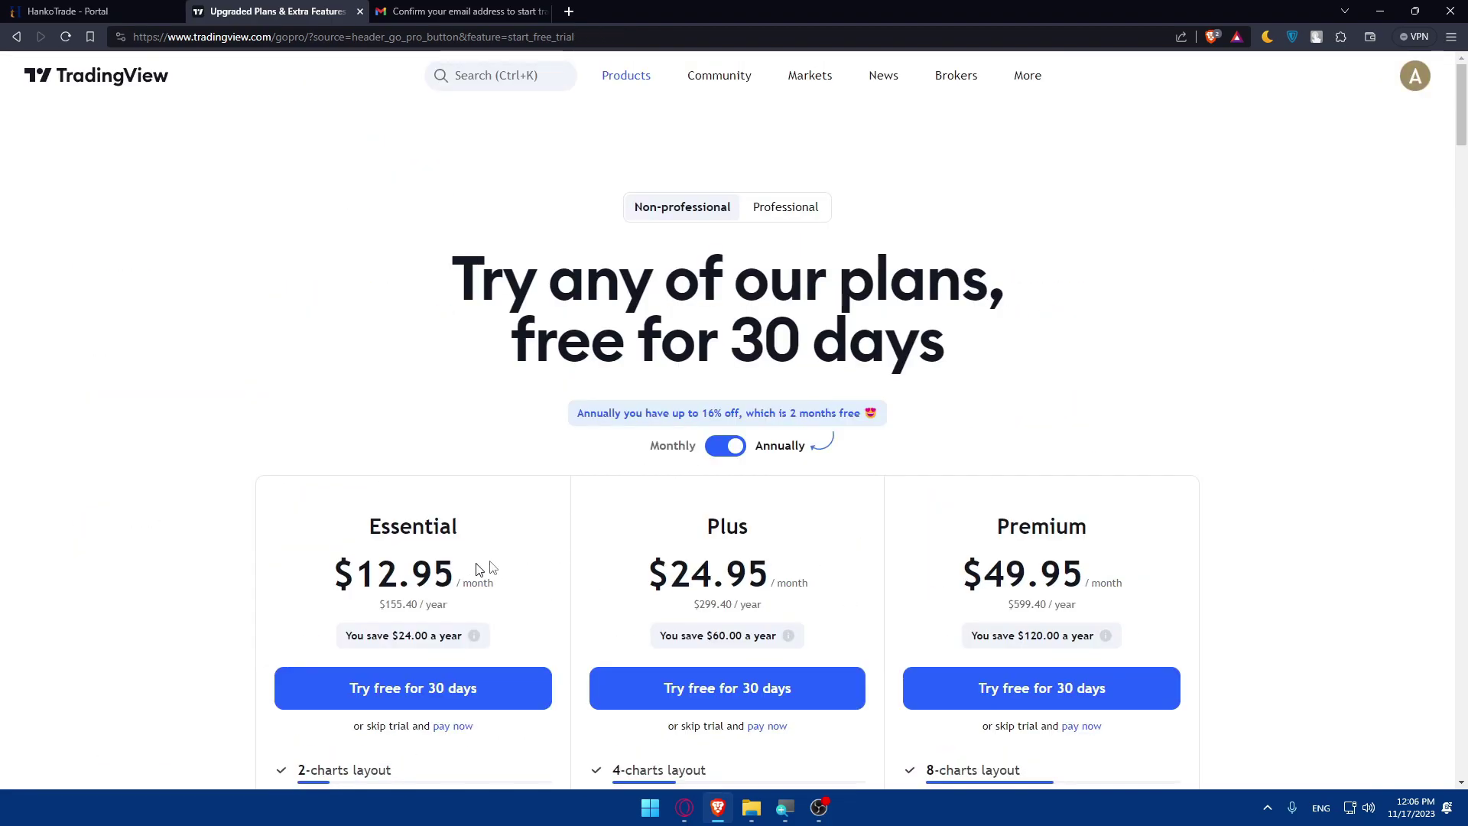
scroll(783, 599, "down", 3)
scroll(784, 601, "up", 3)
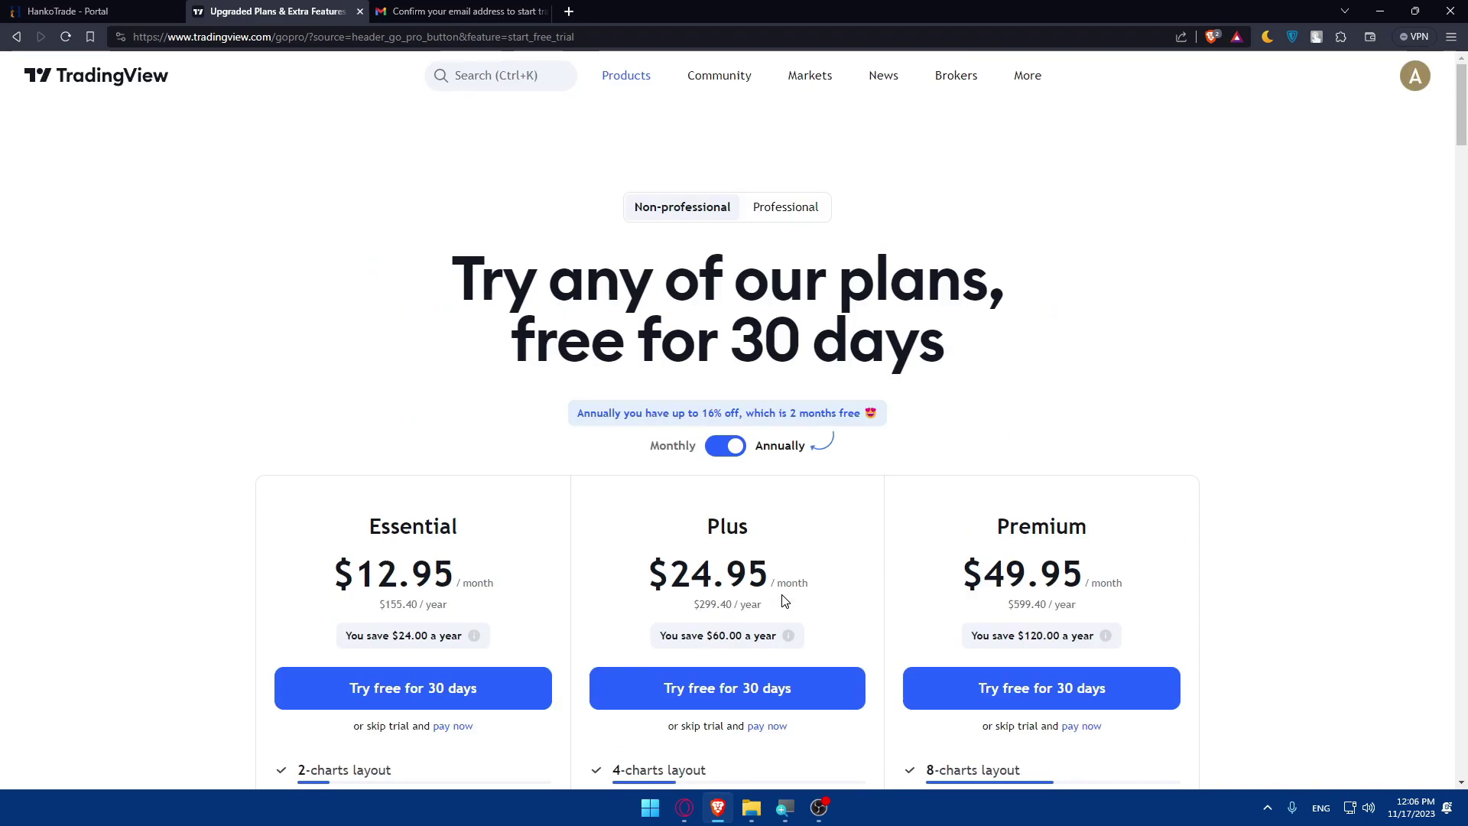
left_click(122, 80)
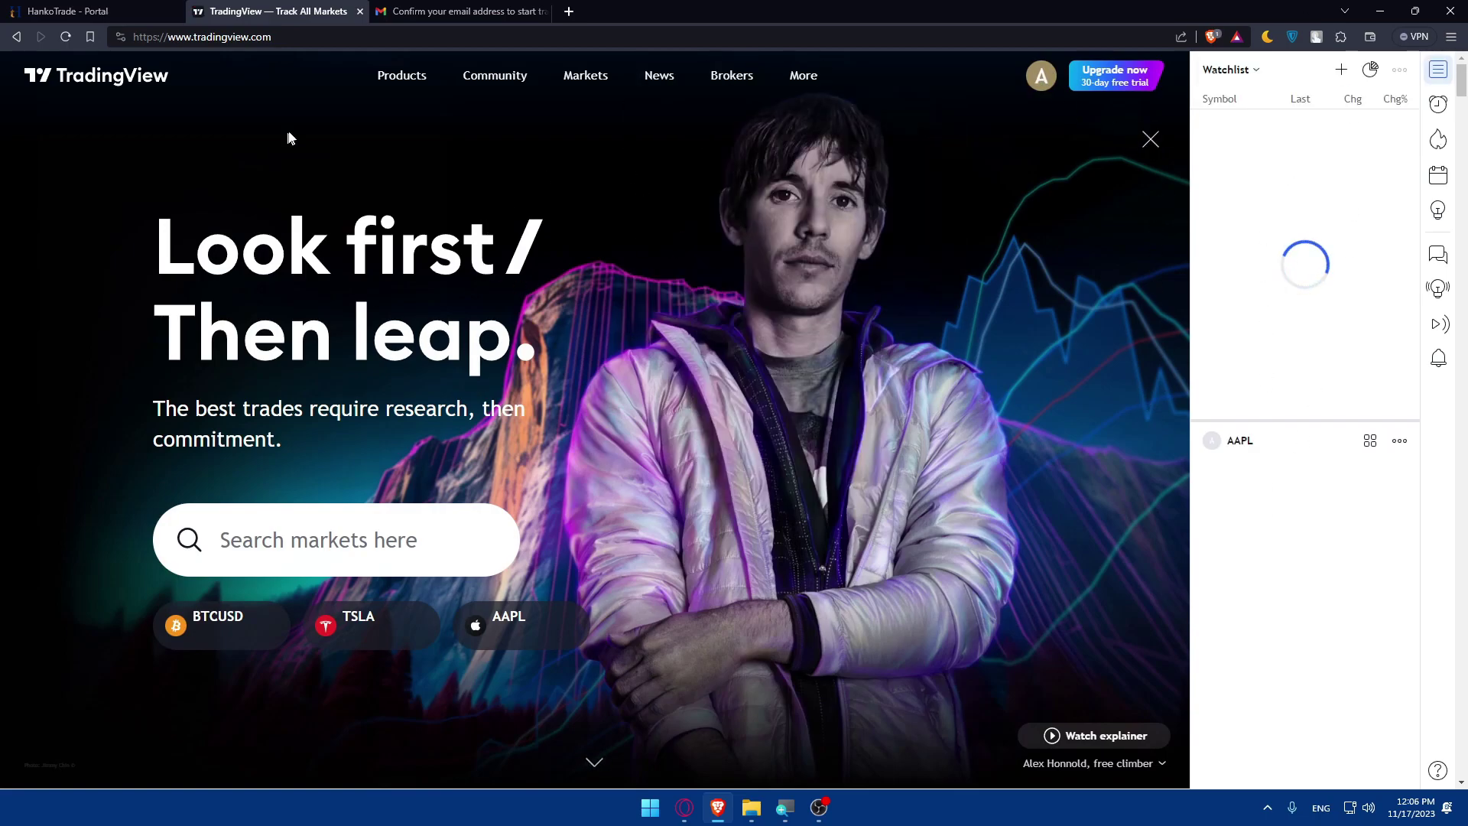
Close the Gmail confirmation email tab and return to the TradingView homepage tab.
left_click(505, 10)
left_click(544, 11)
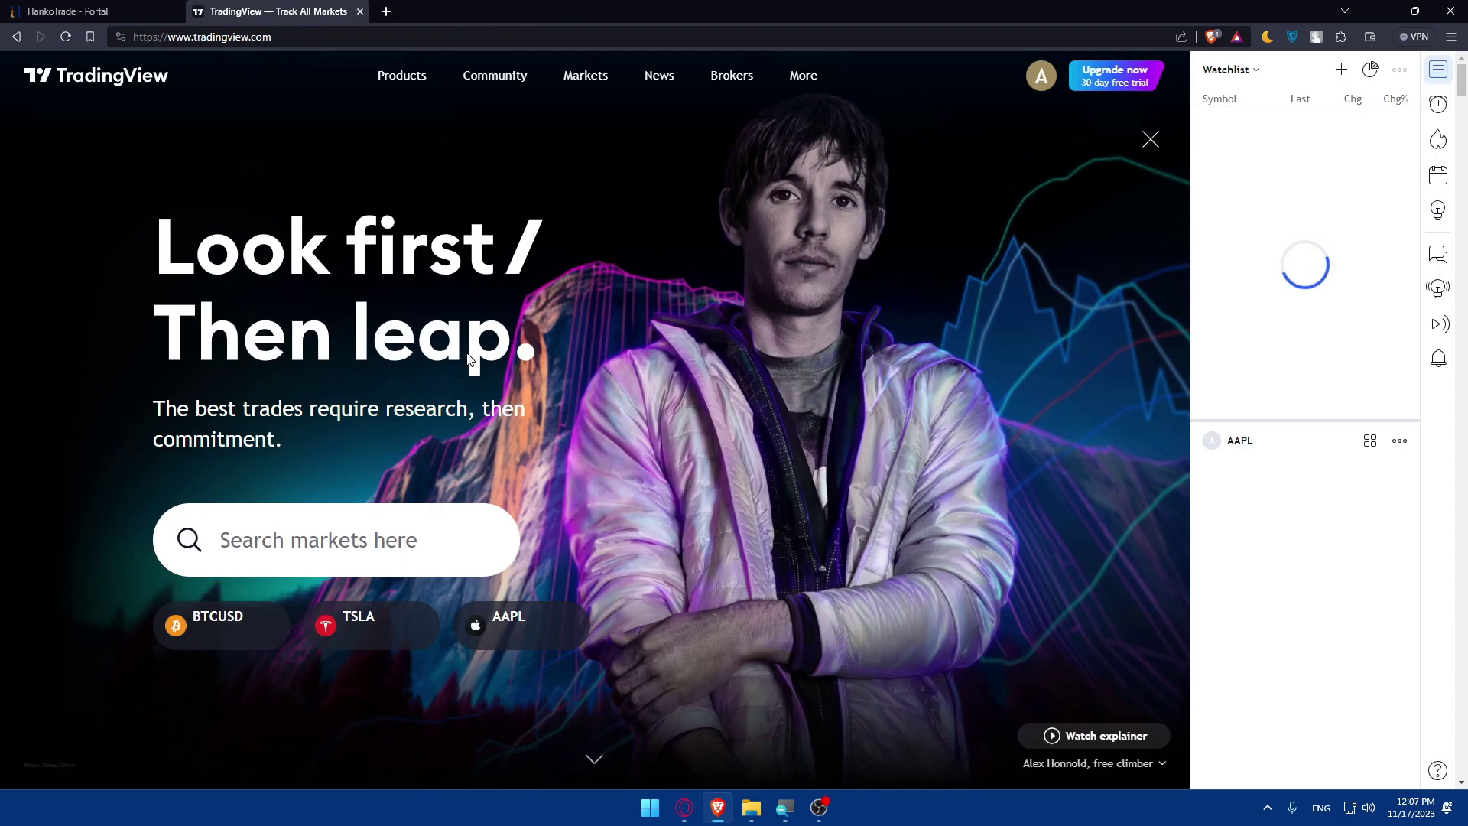
left_click(107, 11)
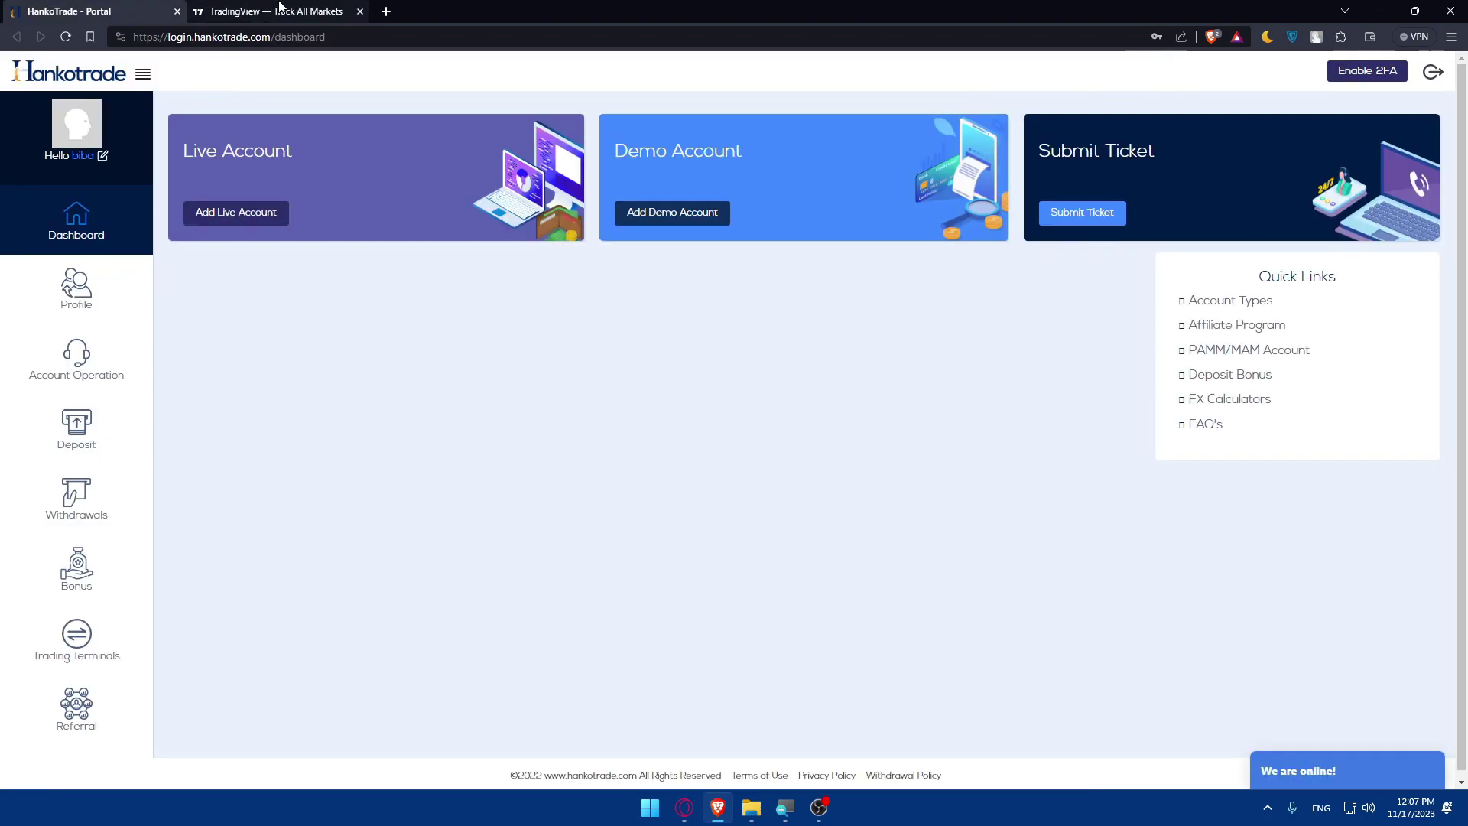
left_click(280, 9)
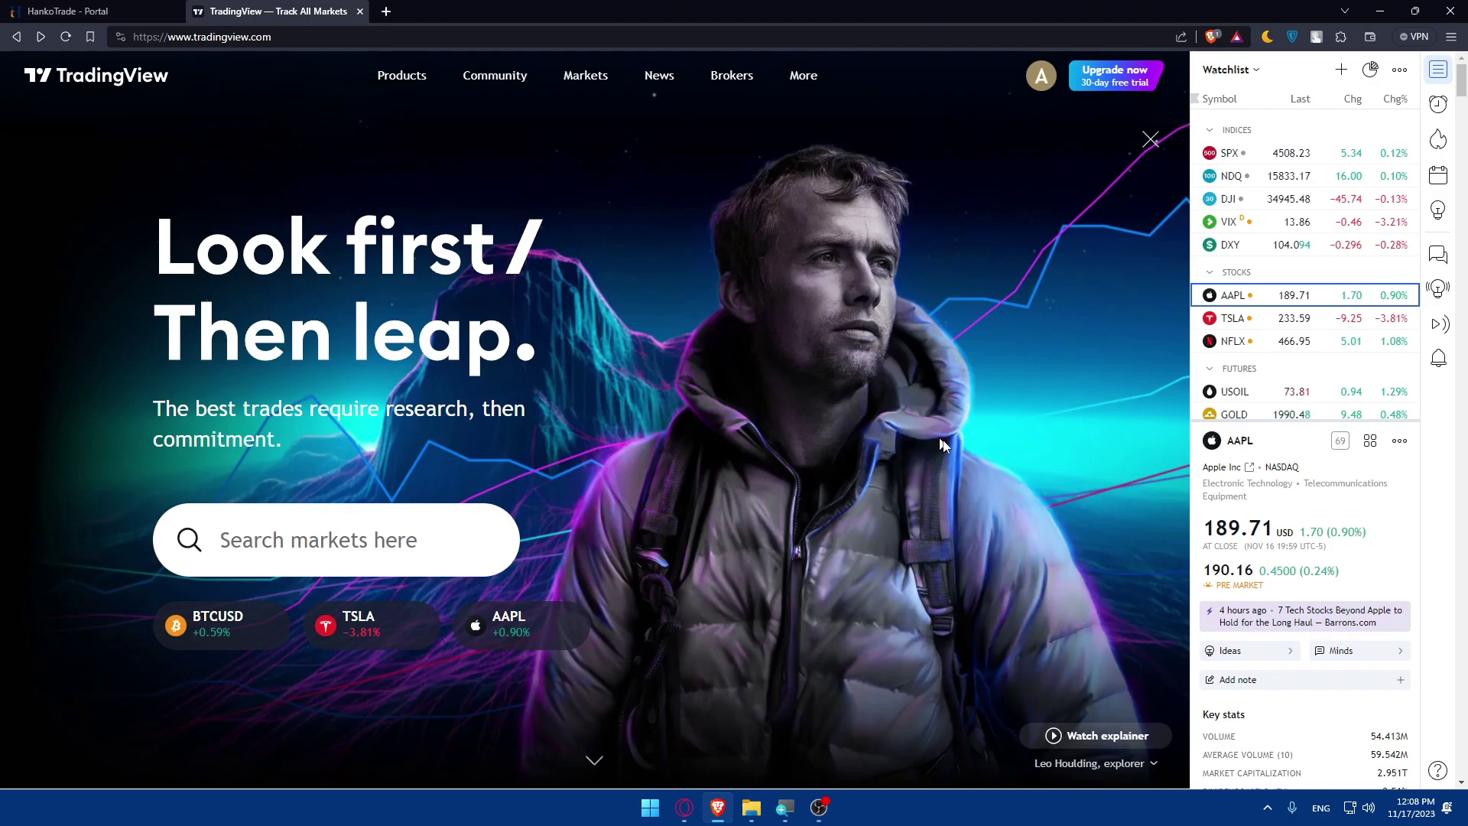
Open 'Compare and review' from the Brokers menu to reach the Top Brokers page.
left_click(684, 807)
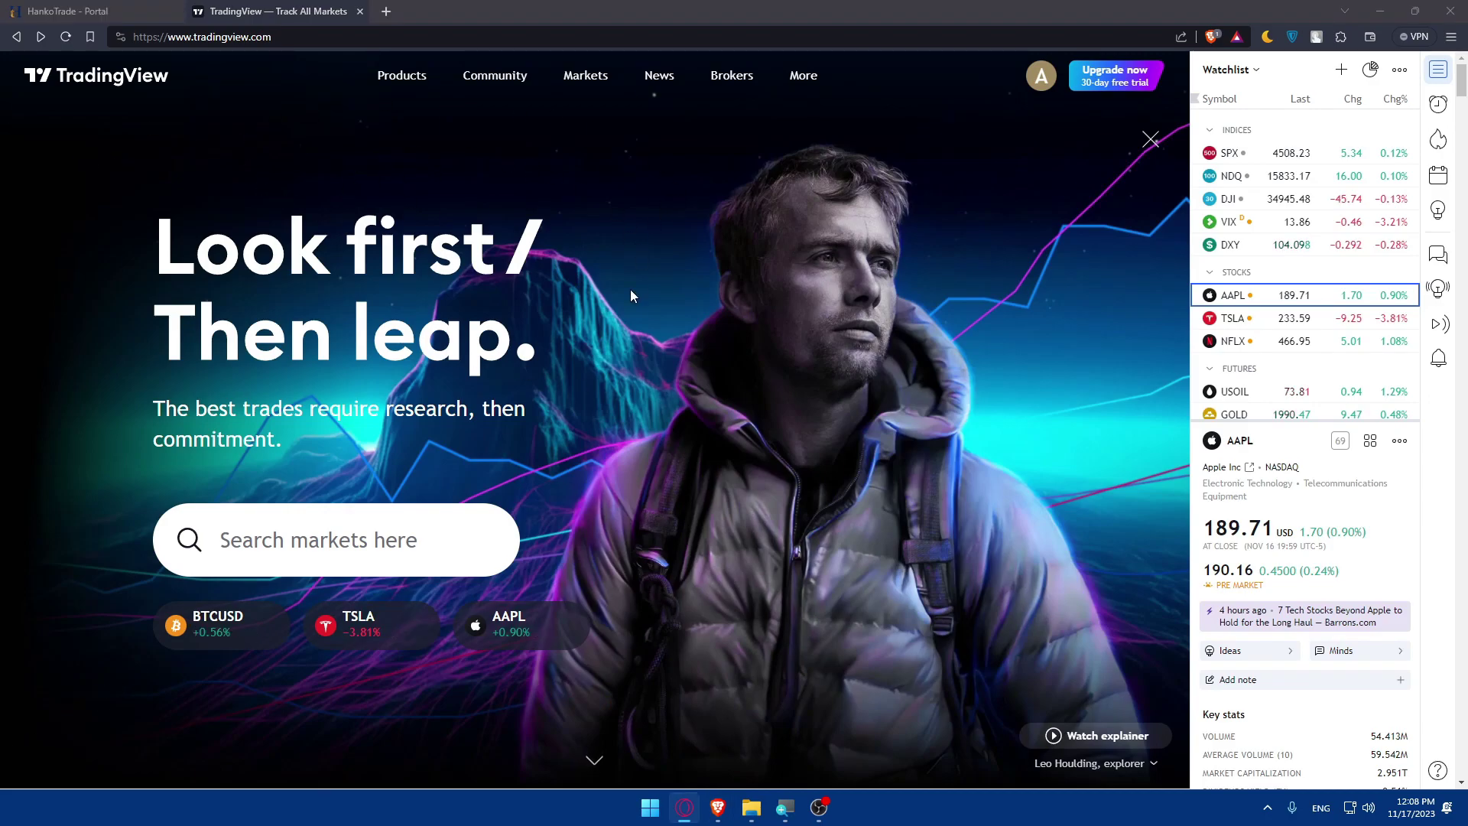
mouse_move(803, 81)
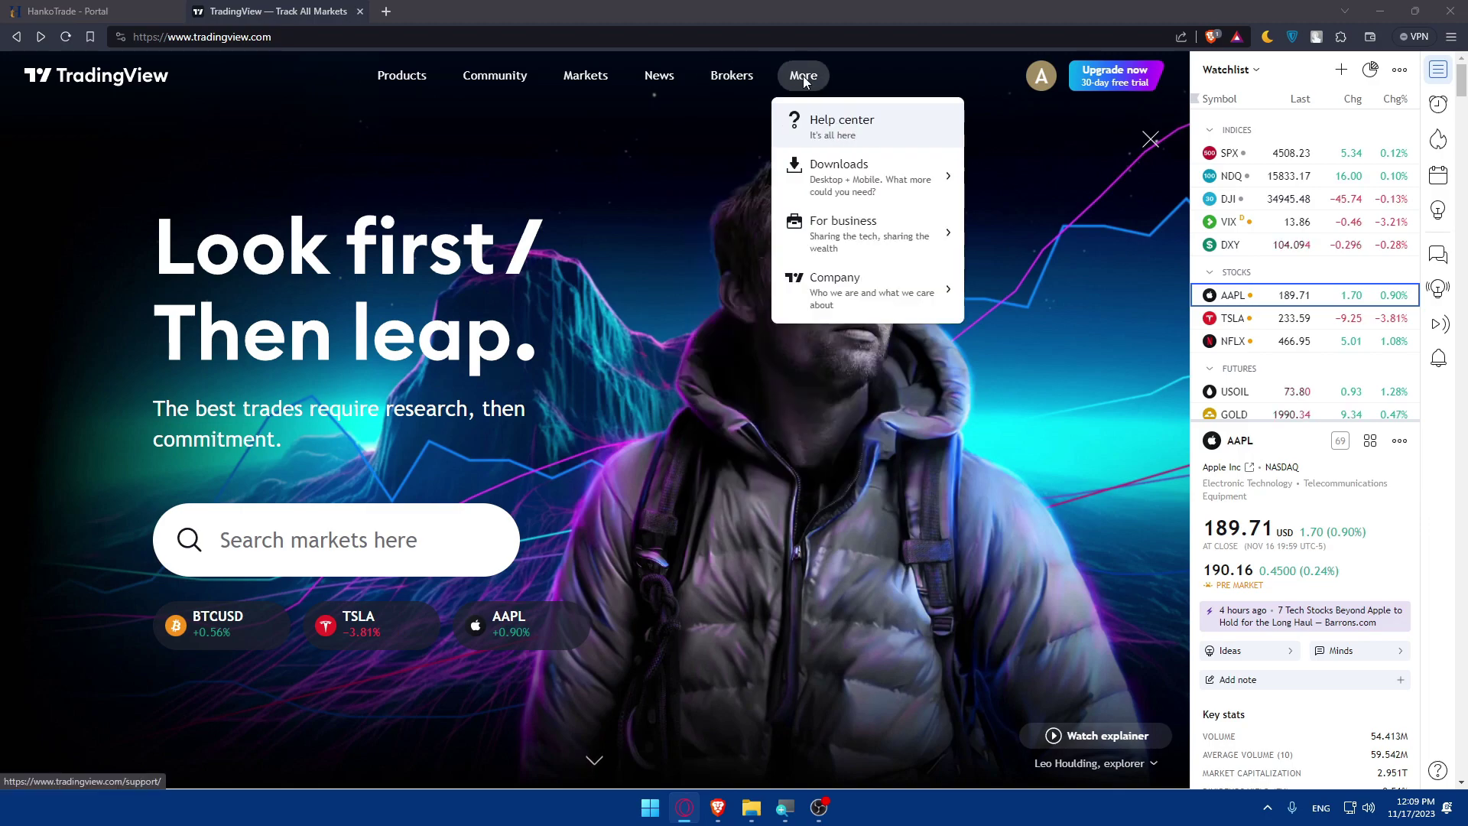
mouse_move(824, 191)
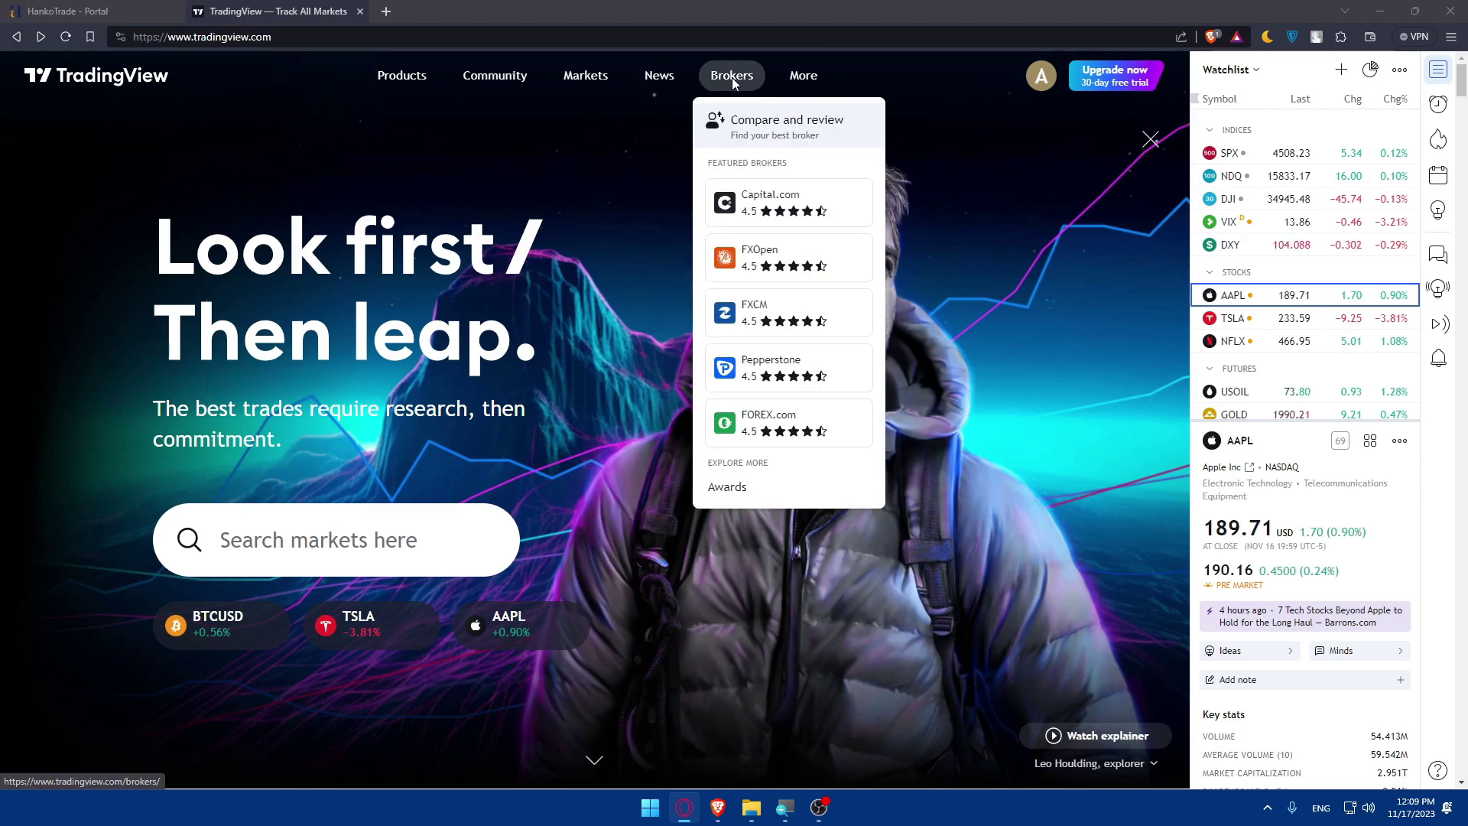
mouse_move(731, 76)
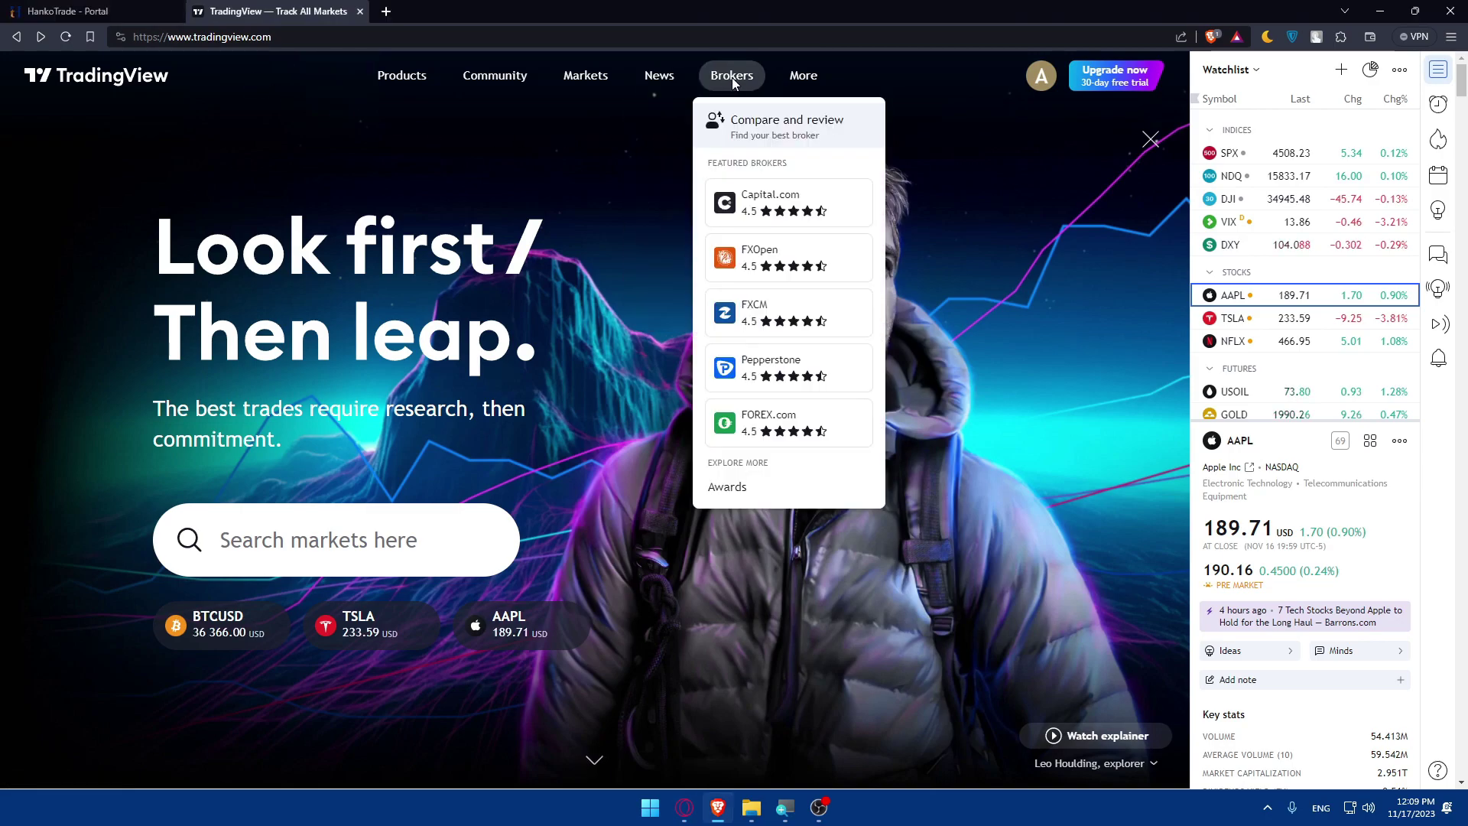
left_click(803, 132)
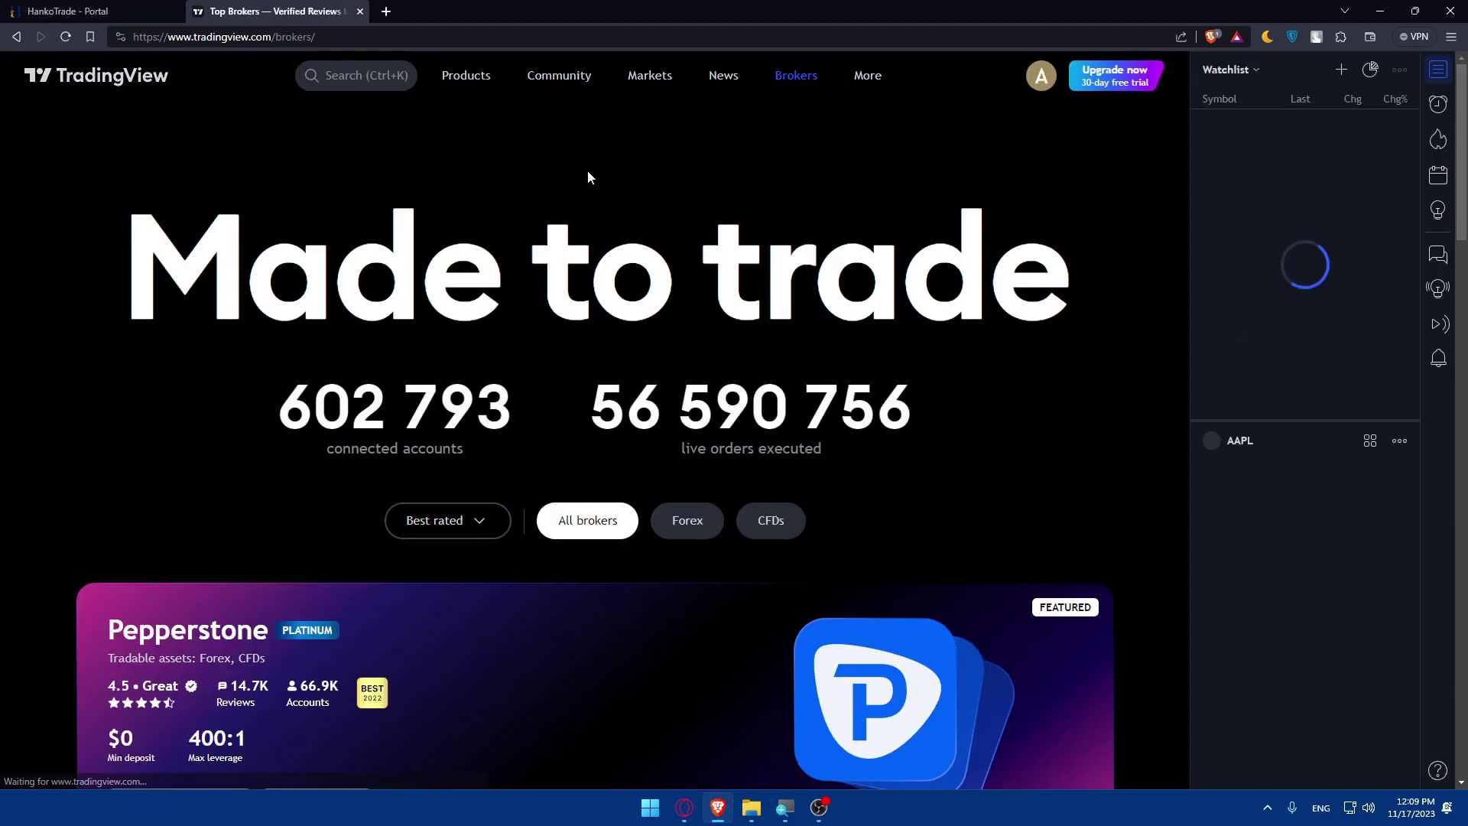
scroll(566, 214, "down", 3)
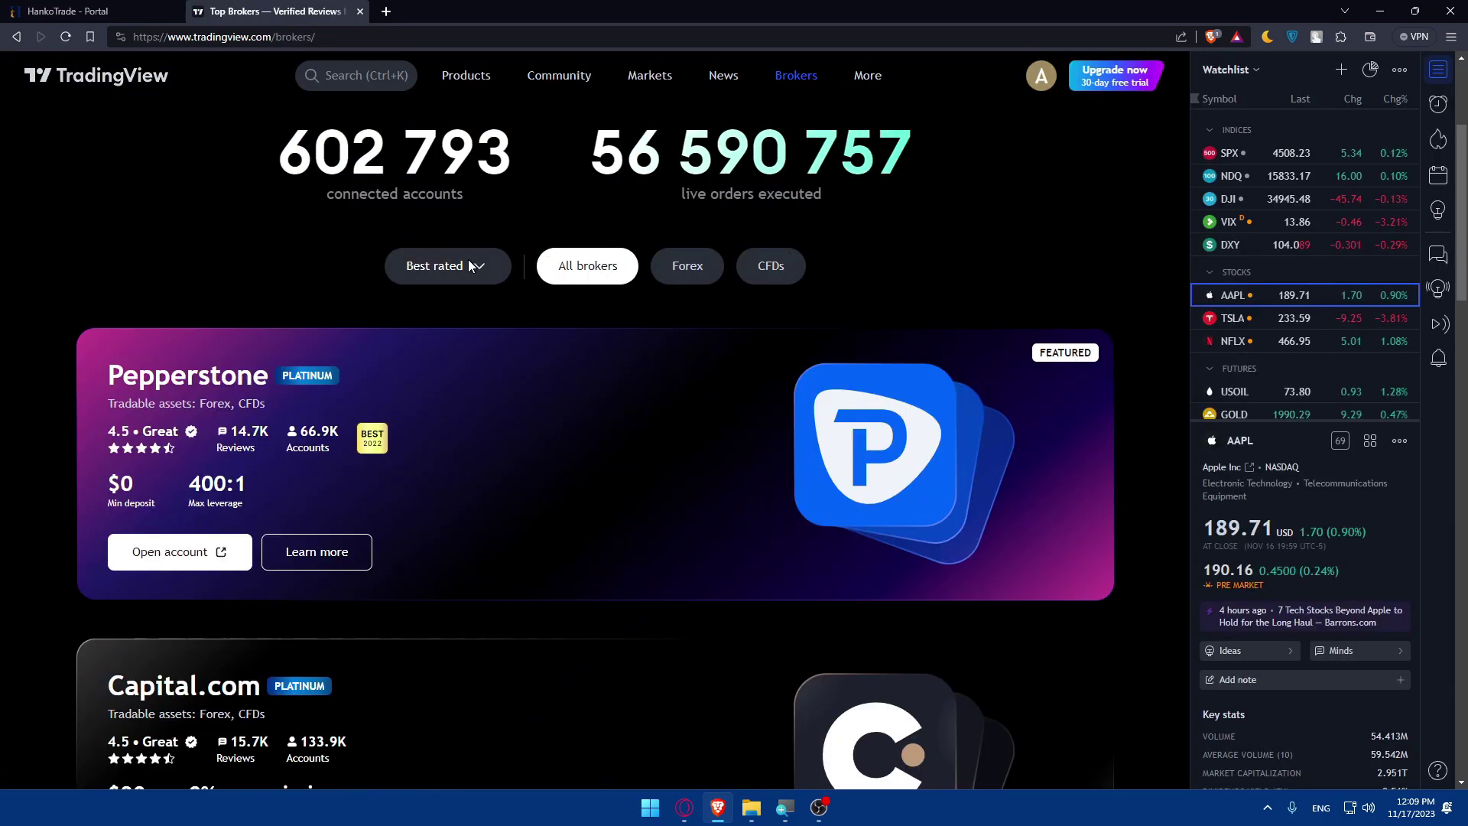
left_click(468, 263)
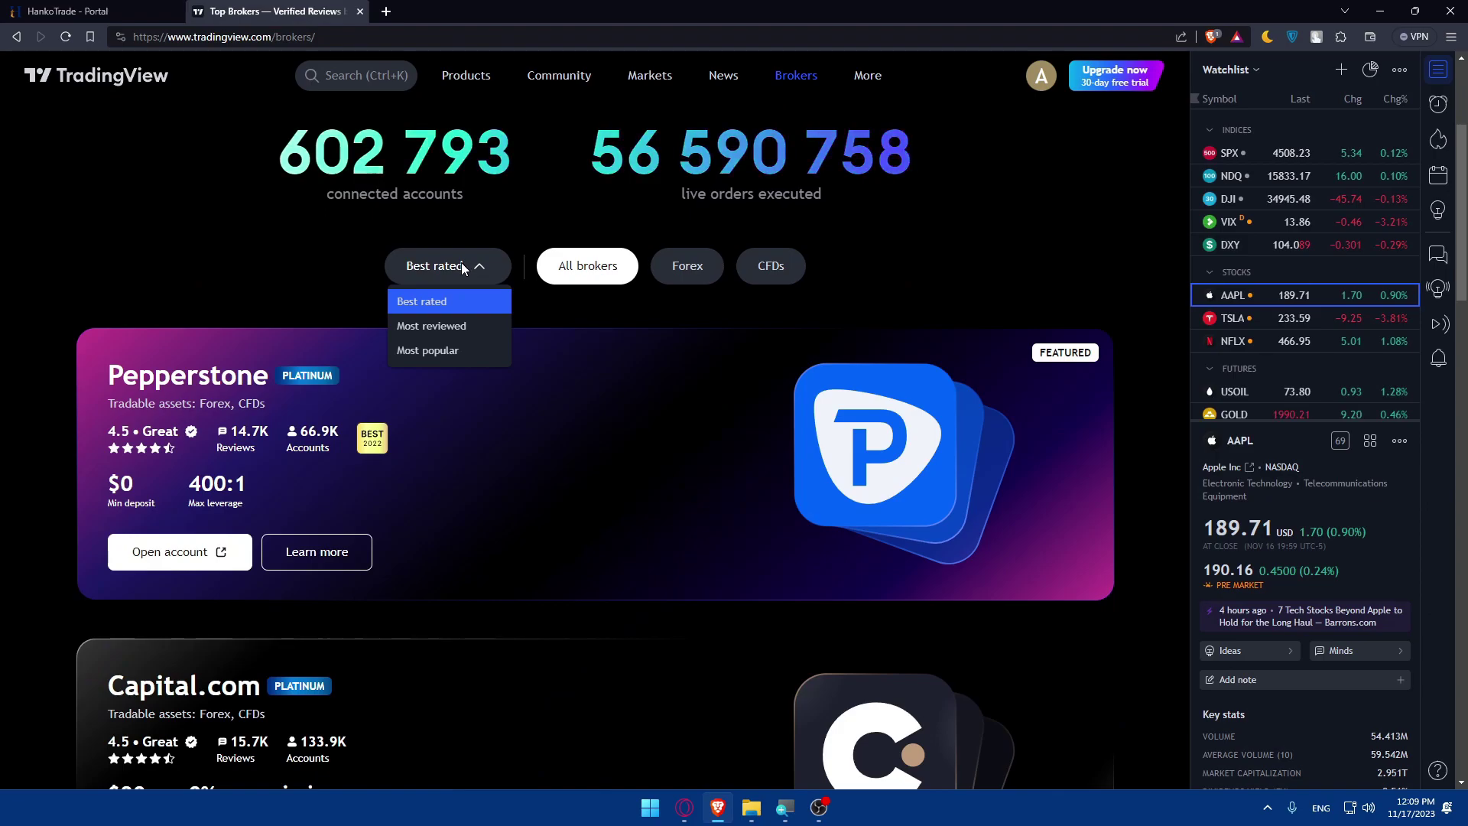
left_click(438, 327)
left_click(461, 273)
left_click(447, 348)
left_click(461, 275)
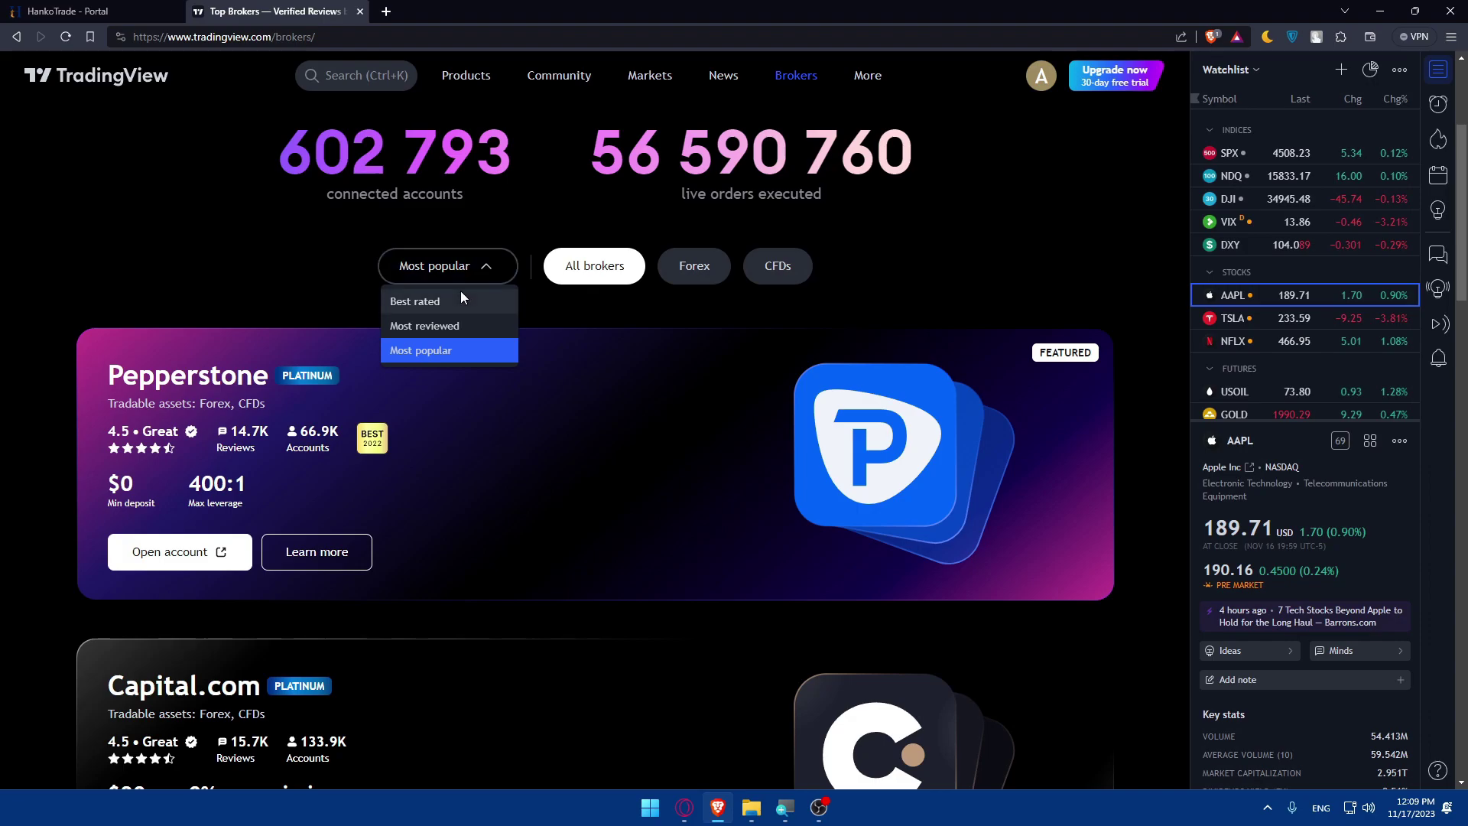
left_click(463, 299)
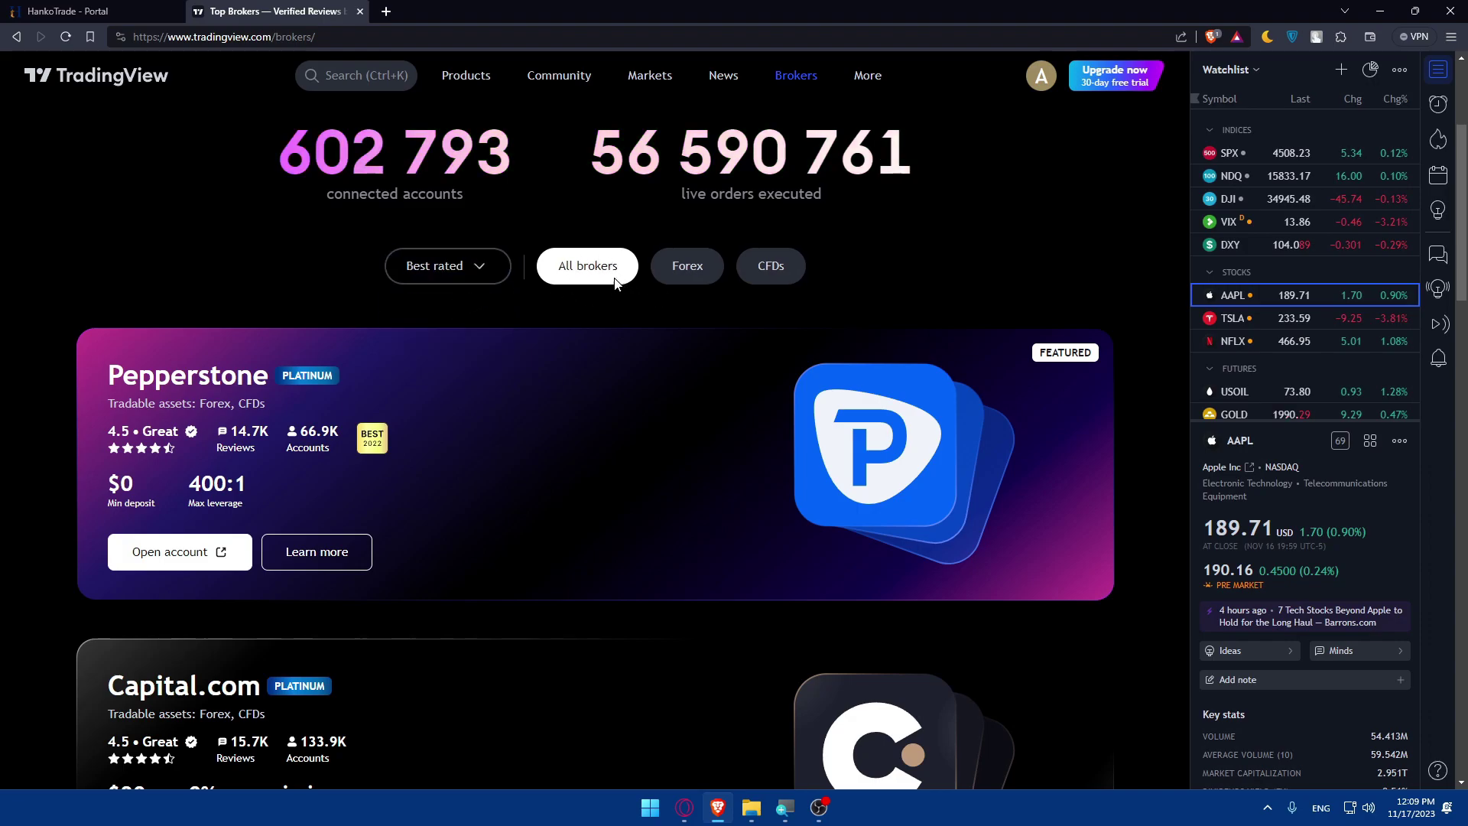
left_click(683, 278)
left_click(760, 277)
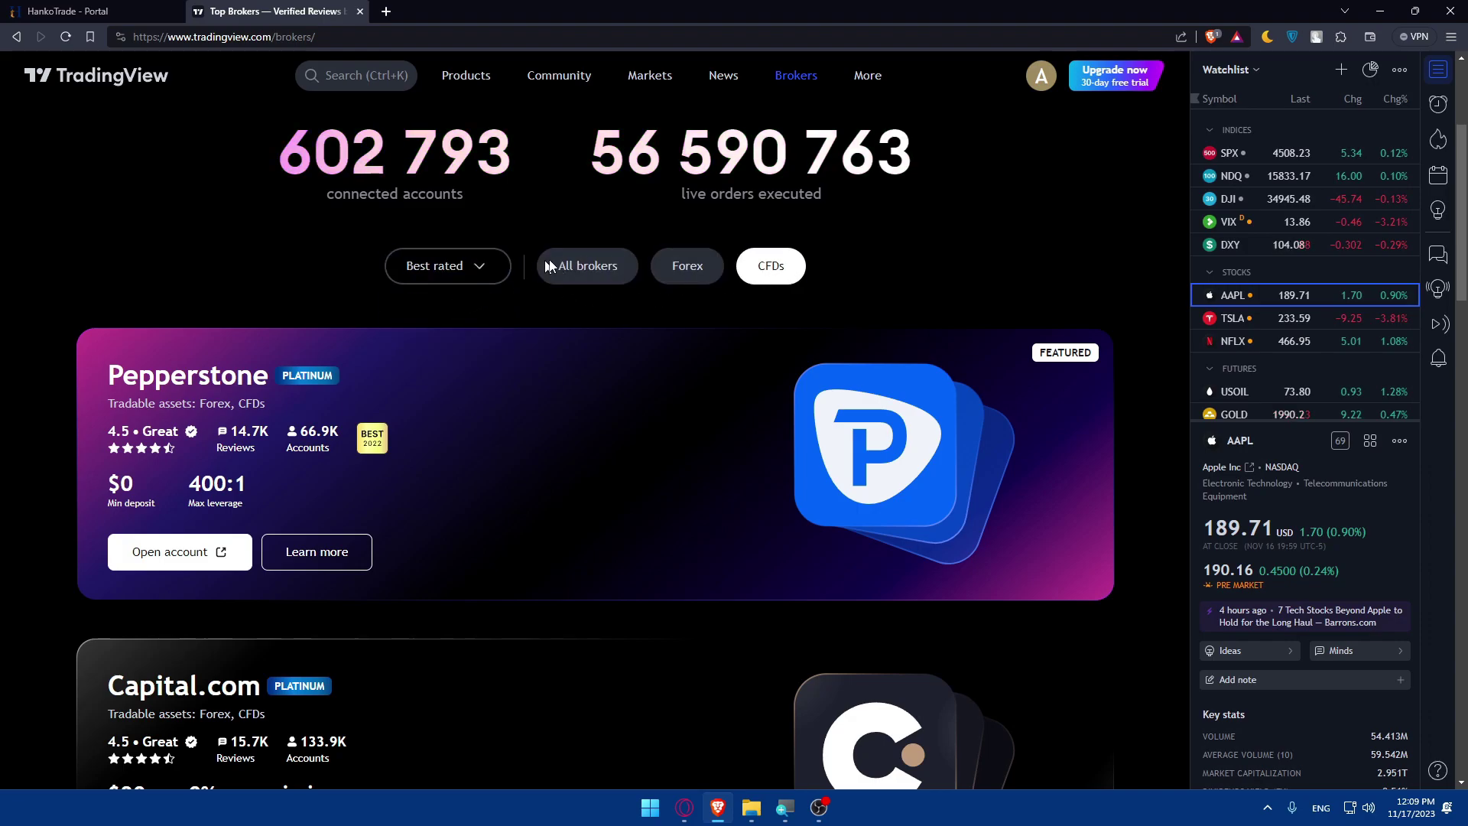
left_click(600, 269)
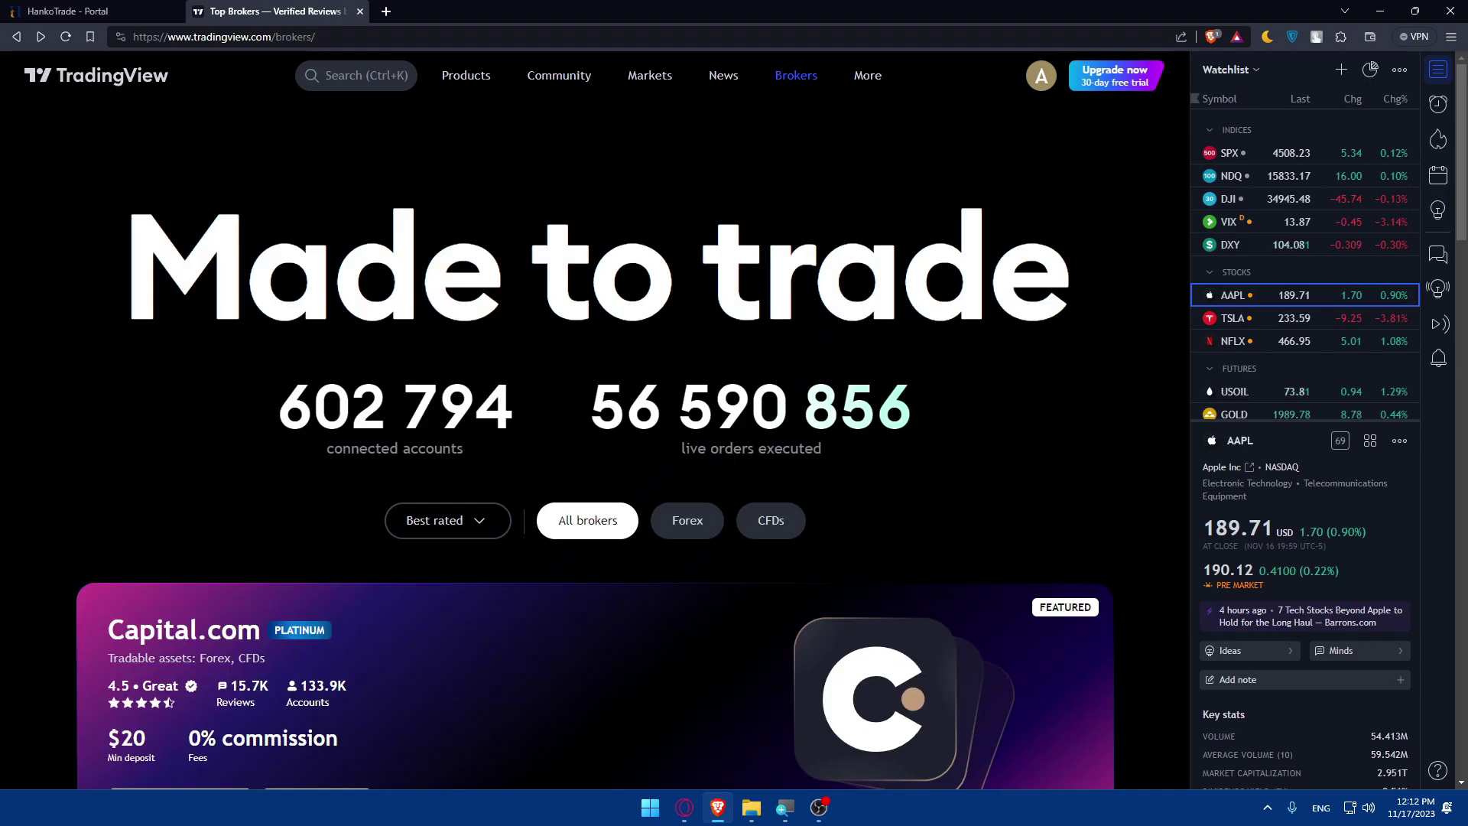
scroll(661, 334, "down", 10)
scroll(660, 333, "up", 7)
scroll(660, 341, "up", 3)
scroll(661, 341, "down", 10)
scroll(661, 341, "up", 10)
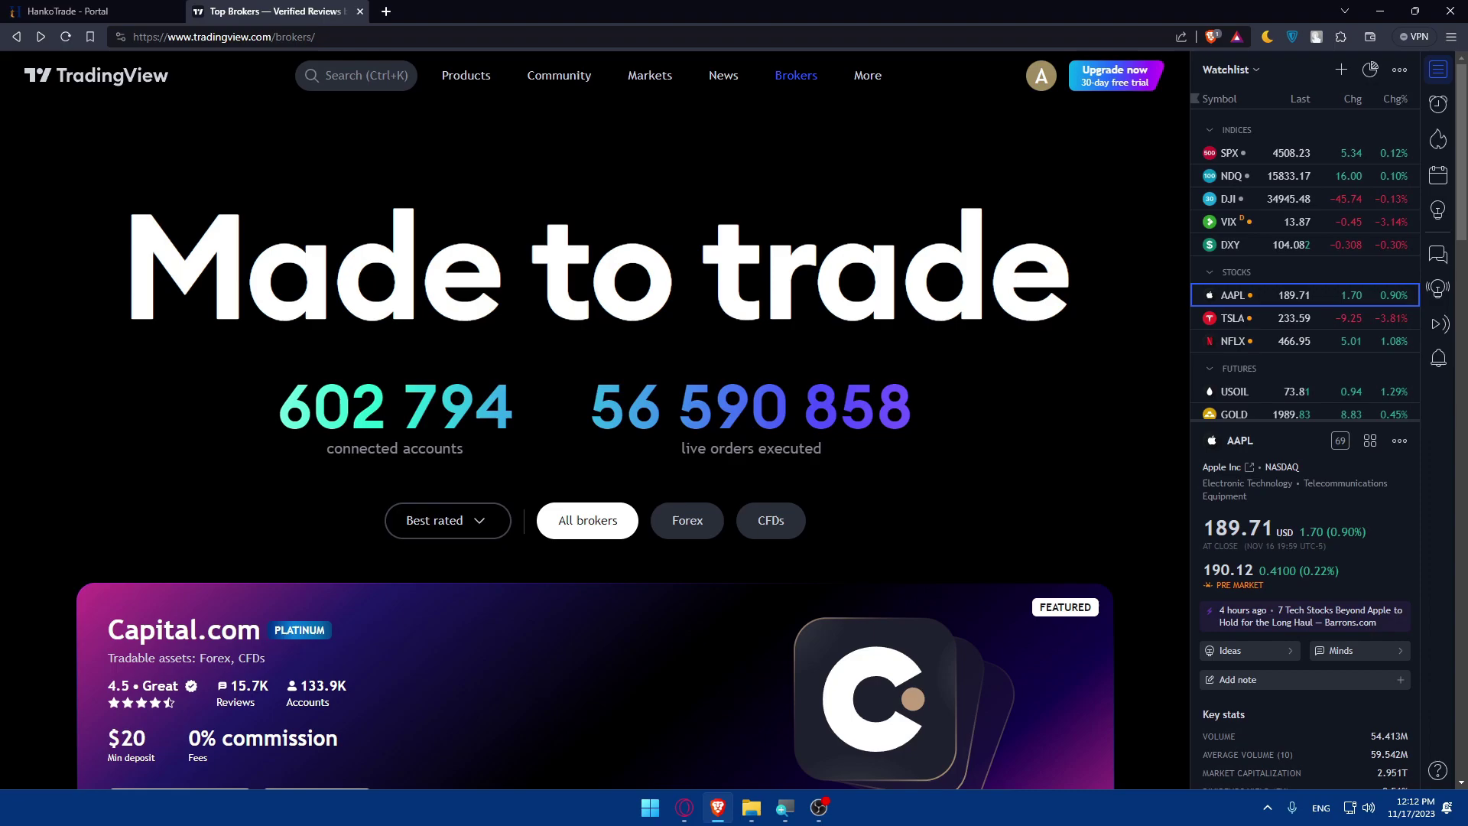
scroll(661, 341, "down", 10)
scroll(660, 341, "up", 5)
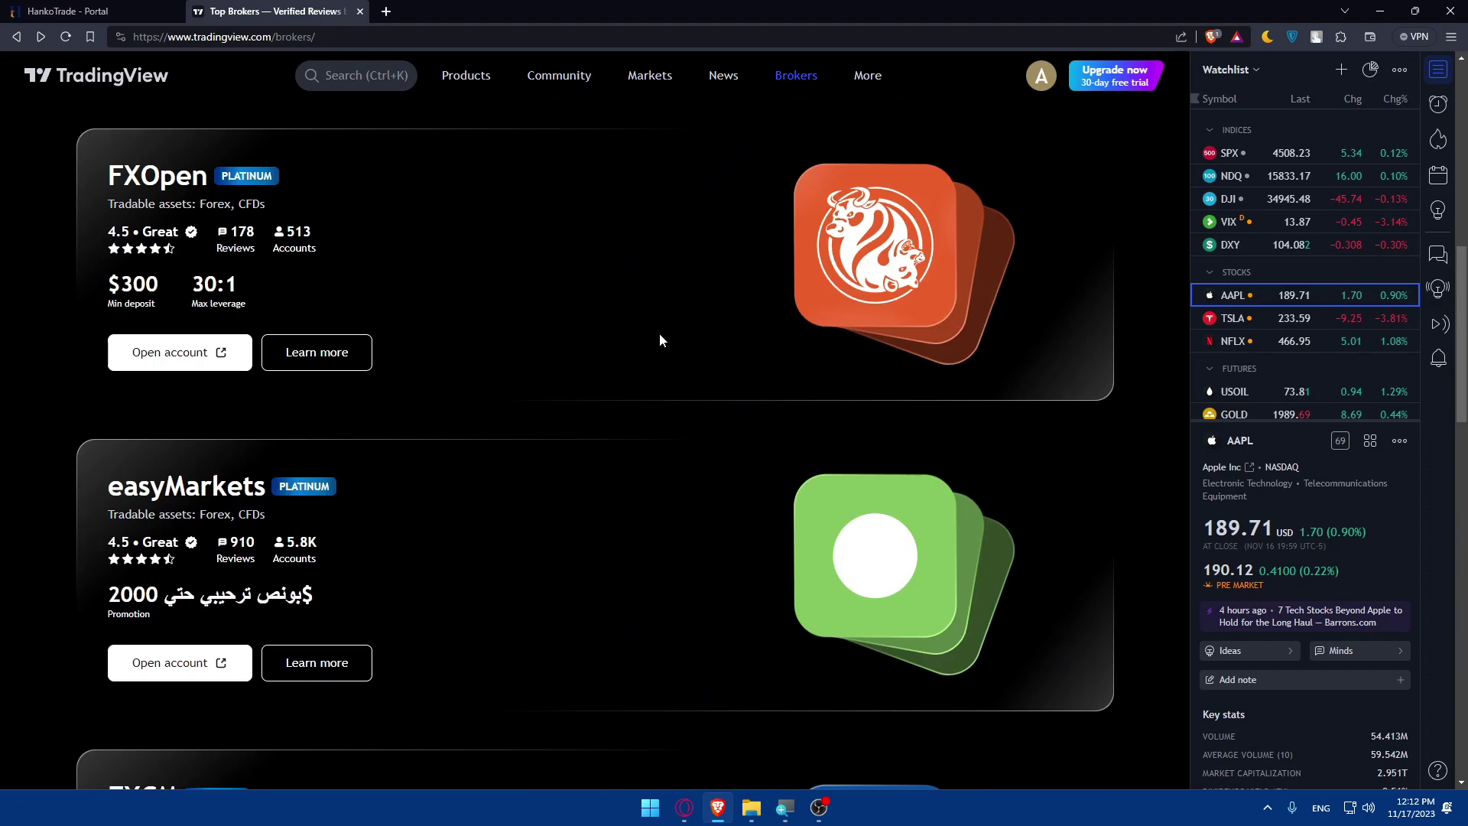
scroll(660, 342, "up", 5)
scroll(659, 338, "up", 3)
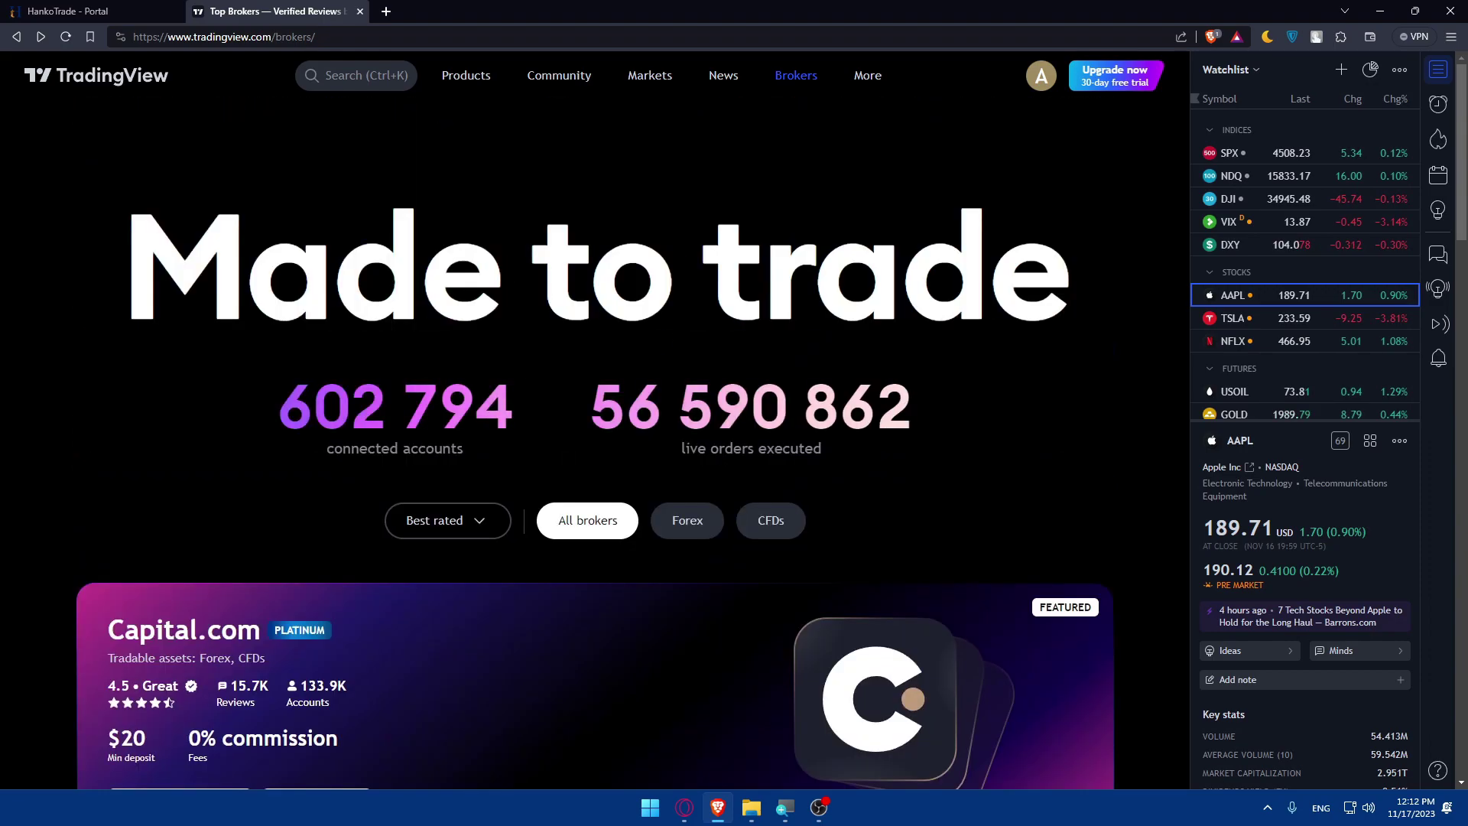
scroll(659, 338, "down", 6)
scroll(611, 337, "up", 2)
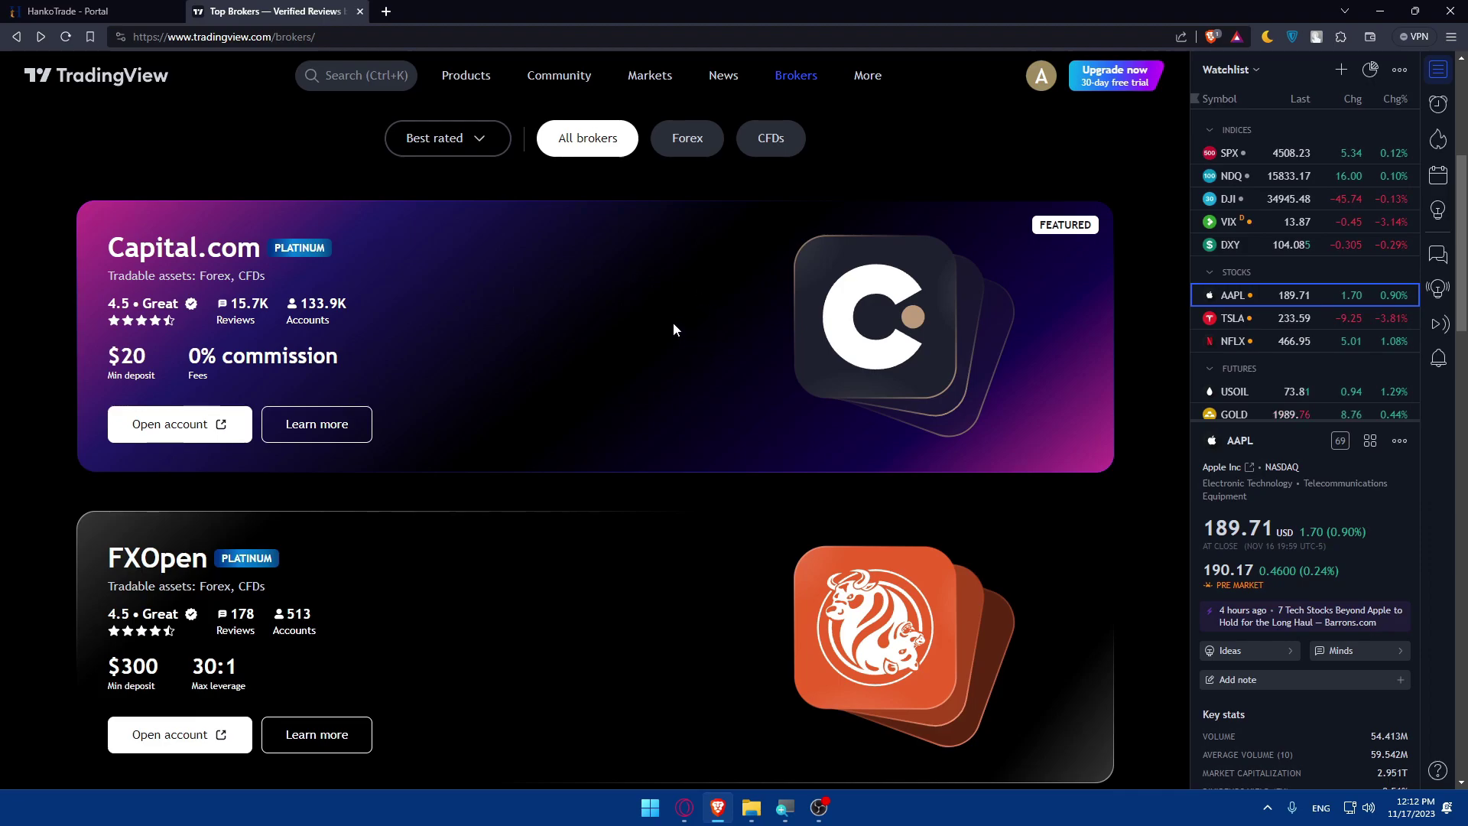
scroll(620, 322, "up", 5)
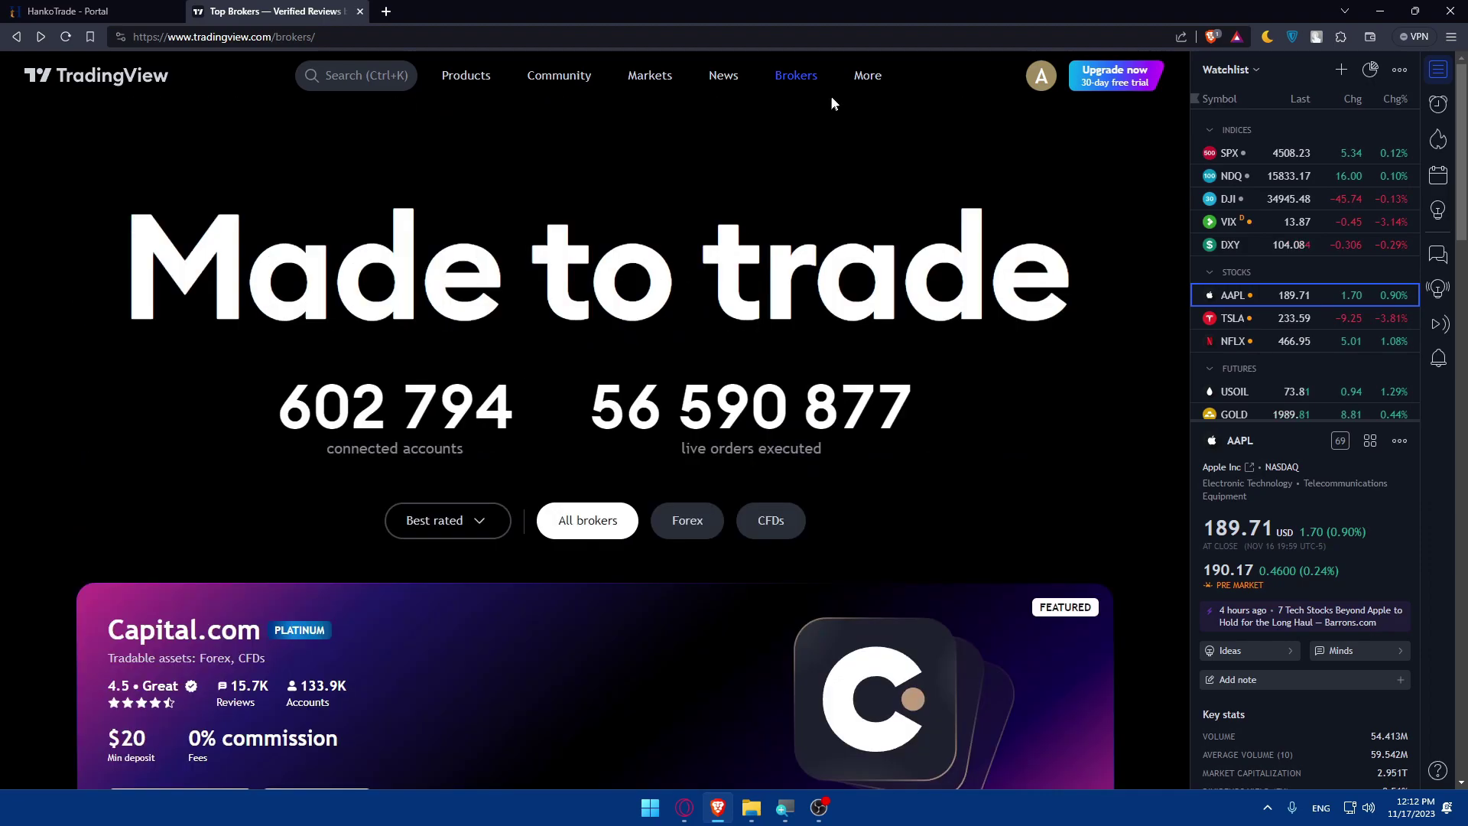
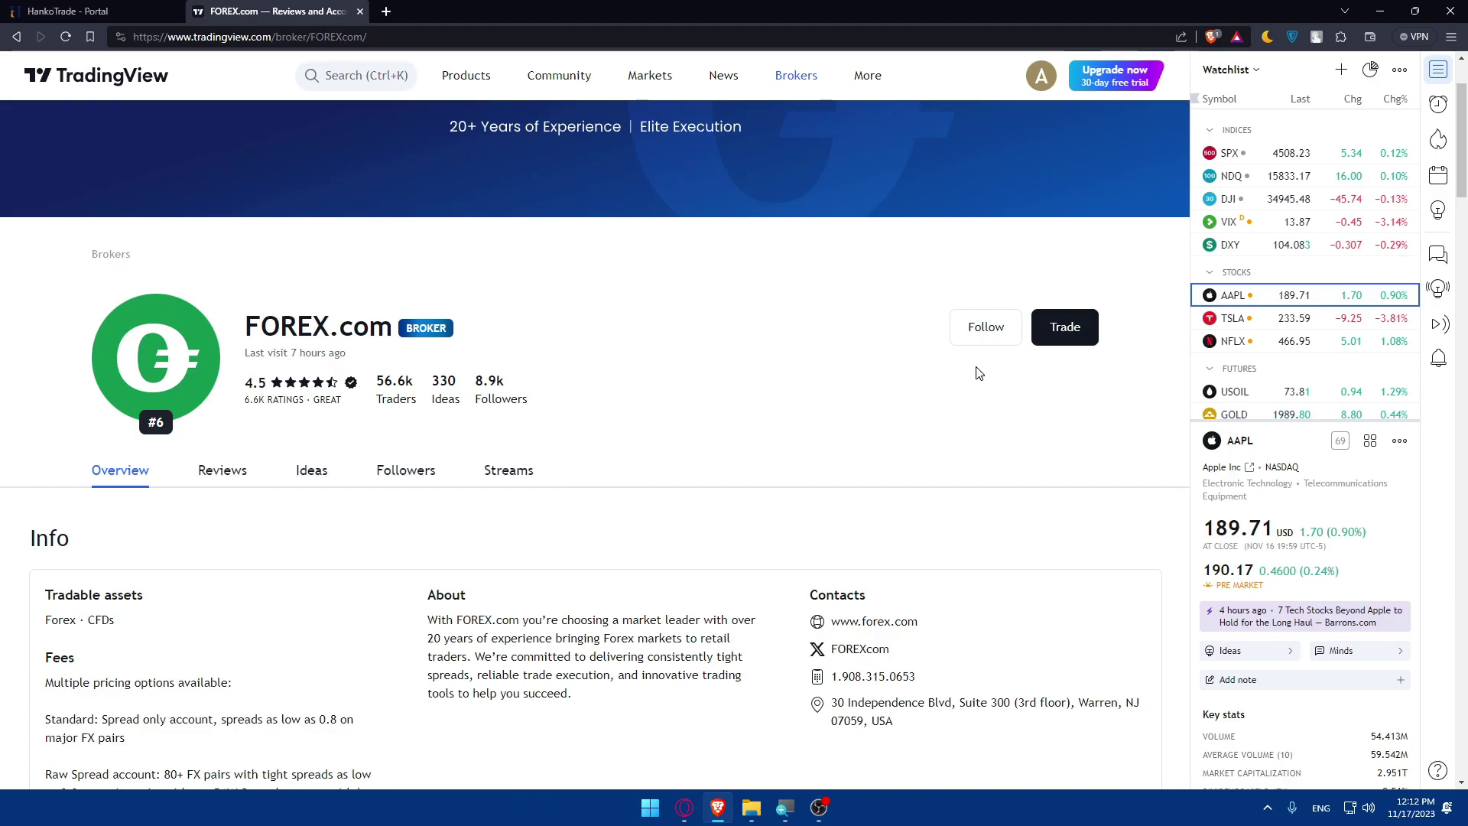
Trade with FOREX.com on the AAPL chart and dismiss its login dialog to see the broker list.
left_click(1065, 327)
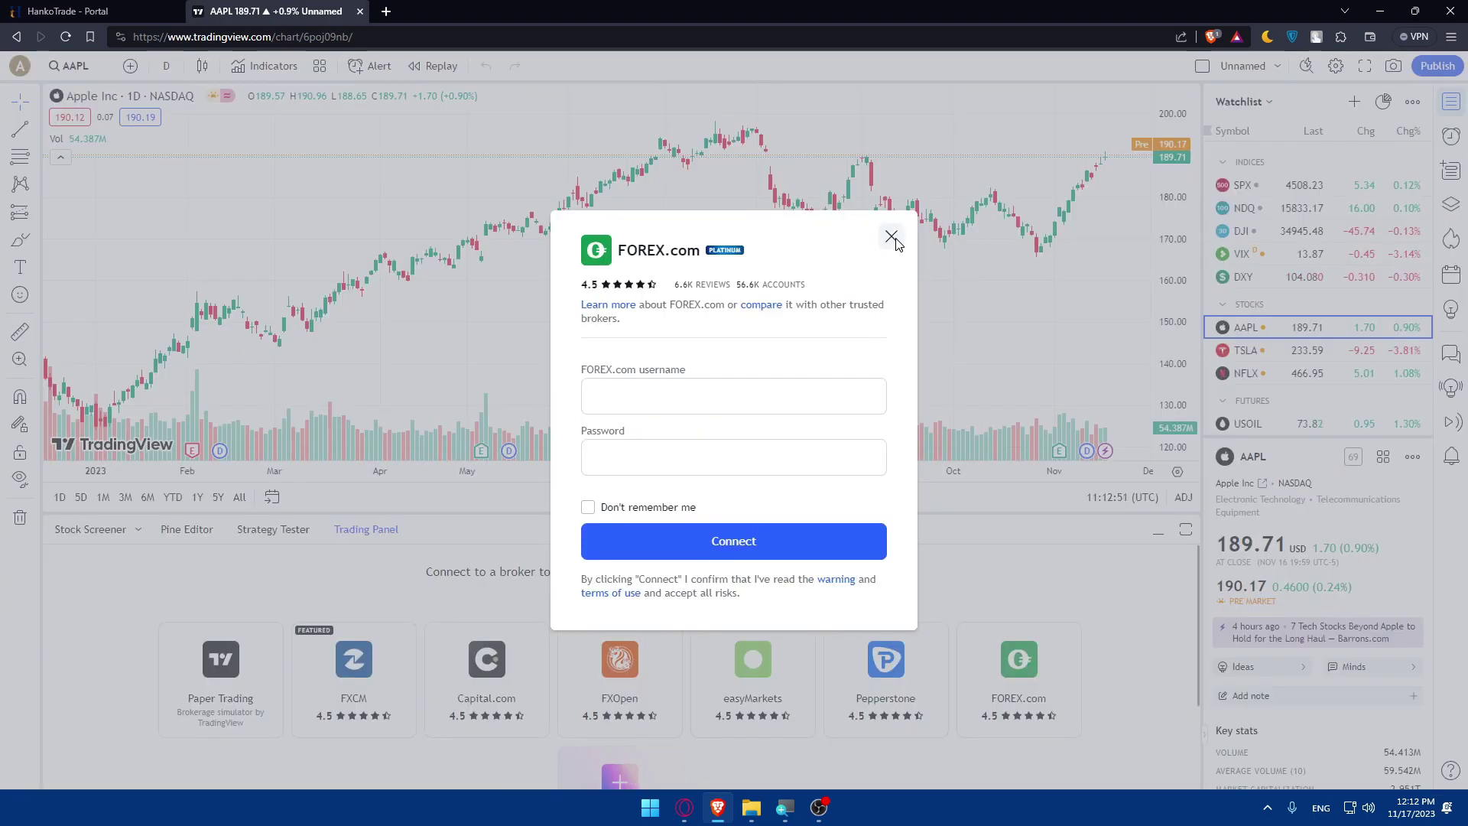
left_click(892, 237)
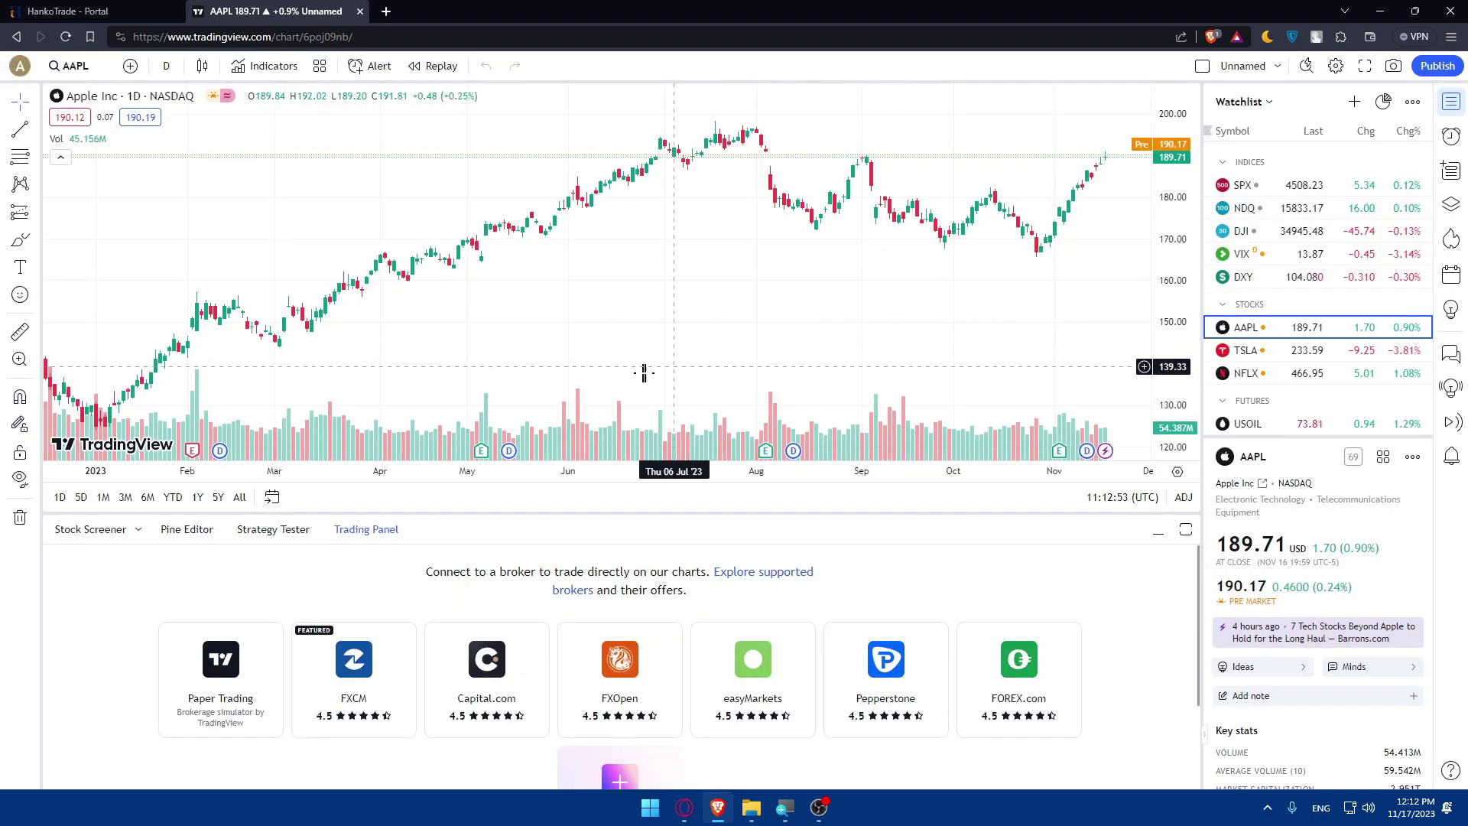
Expand the Trading Panel under the AAPL chart to show all supported brokers.
scroll(612, 382, "down", 2)
scroll(505, 566, "down", 2)
key("ctrl+k")
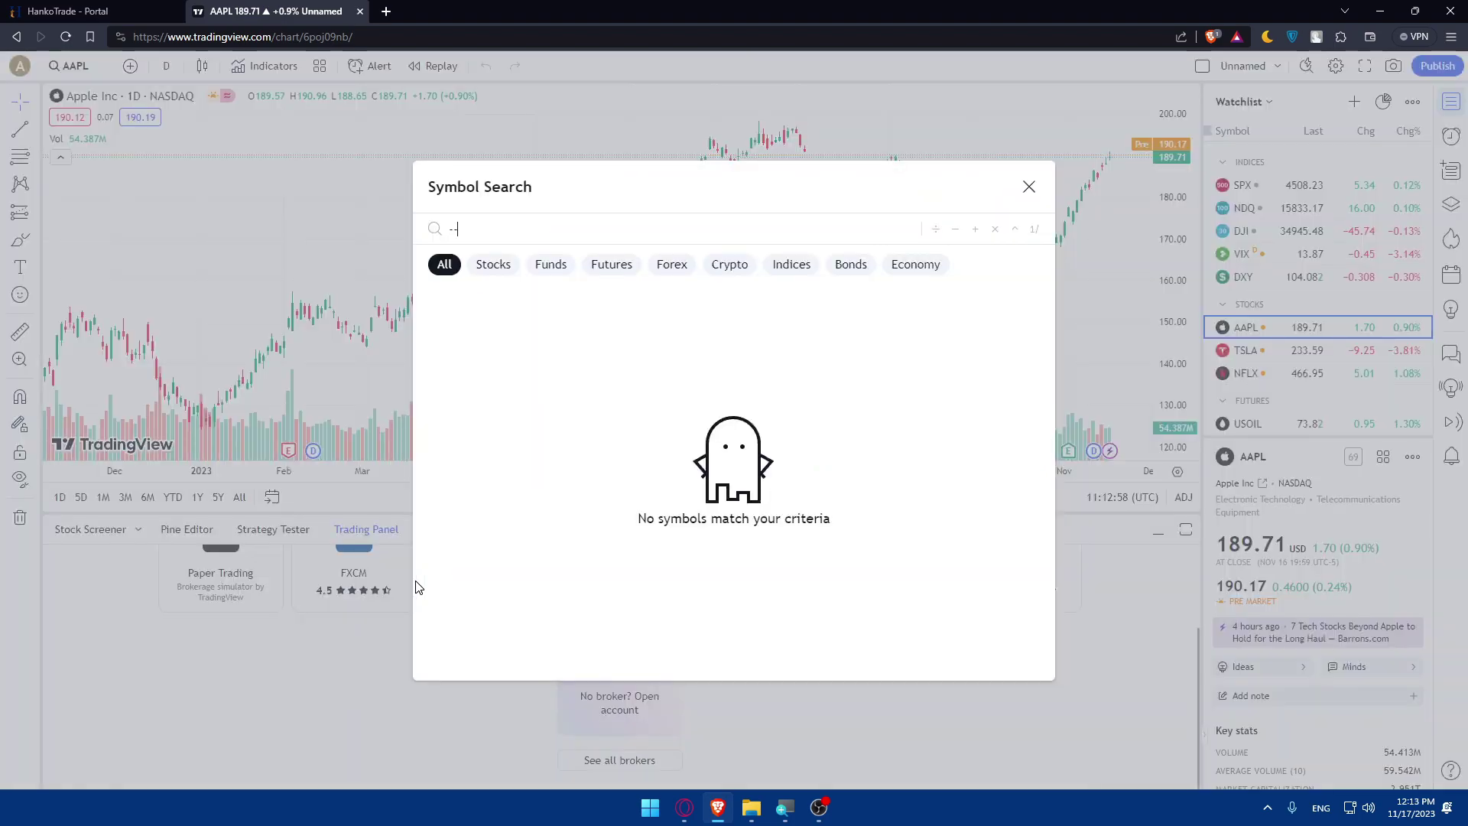
left_click(1034, 191)
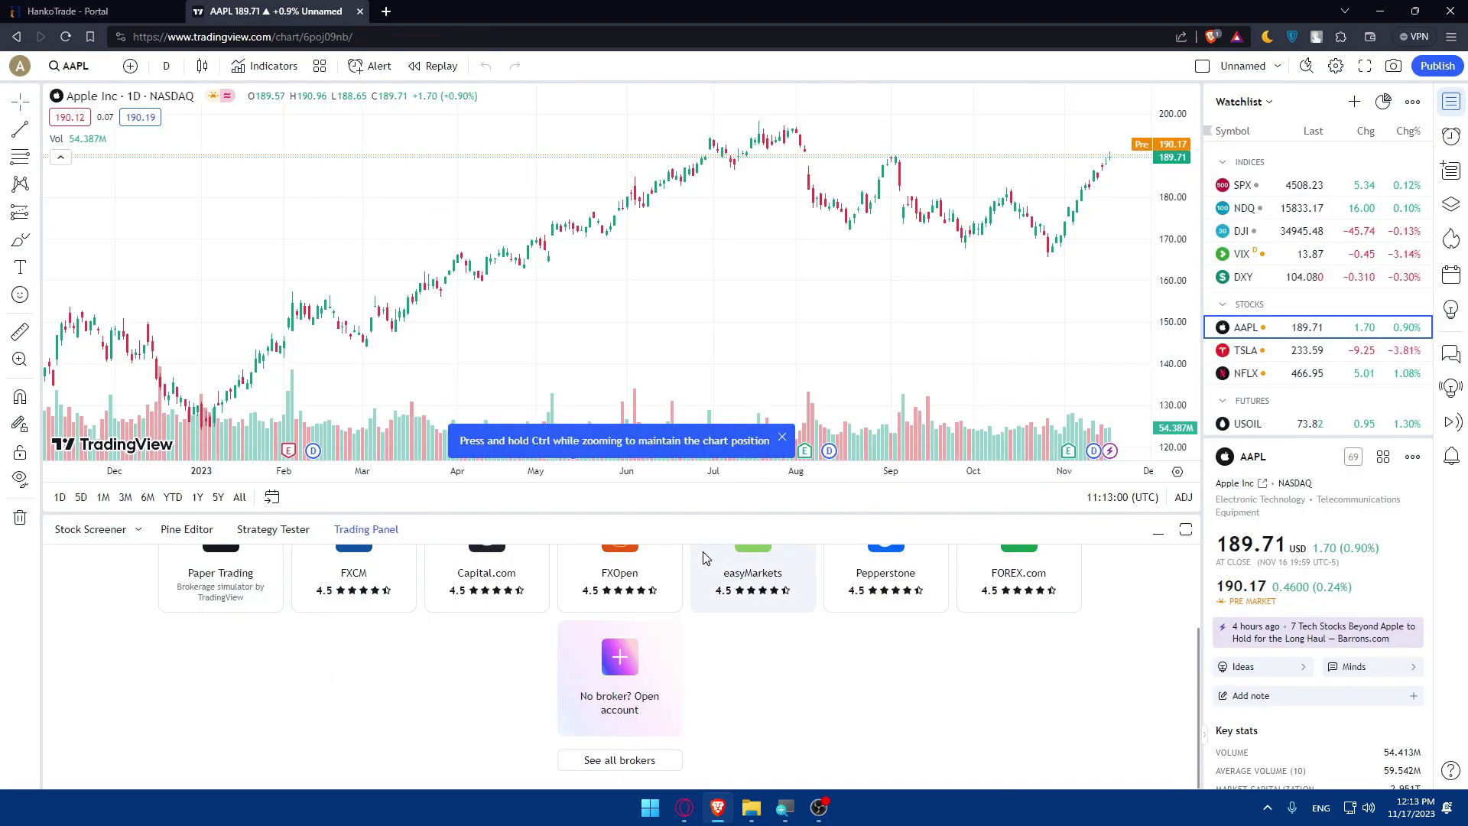
scroll(558, 596, "up", 2)
scroll(497, 680, "down", 2)
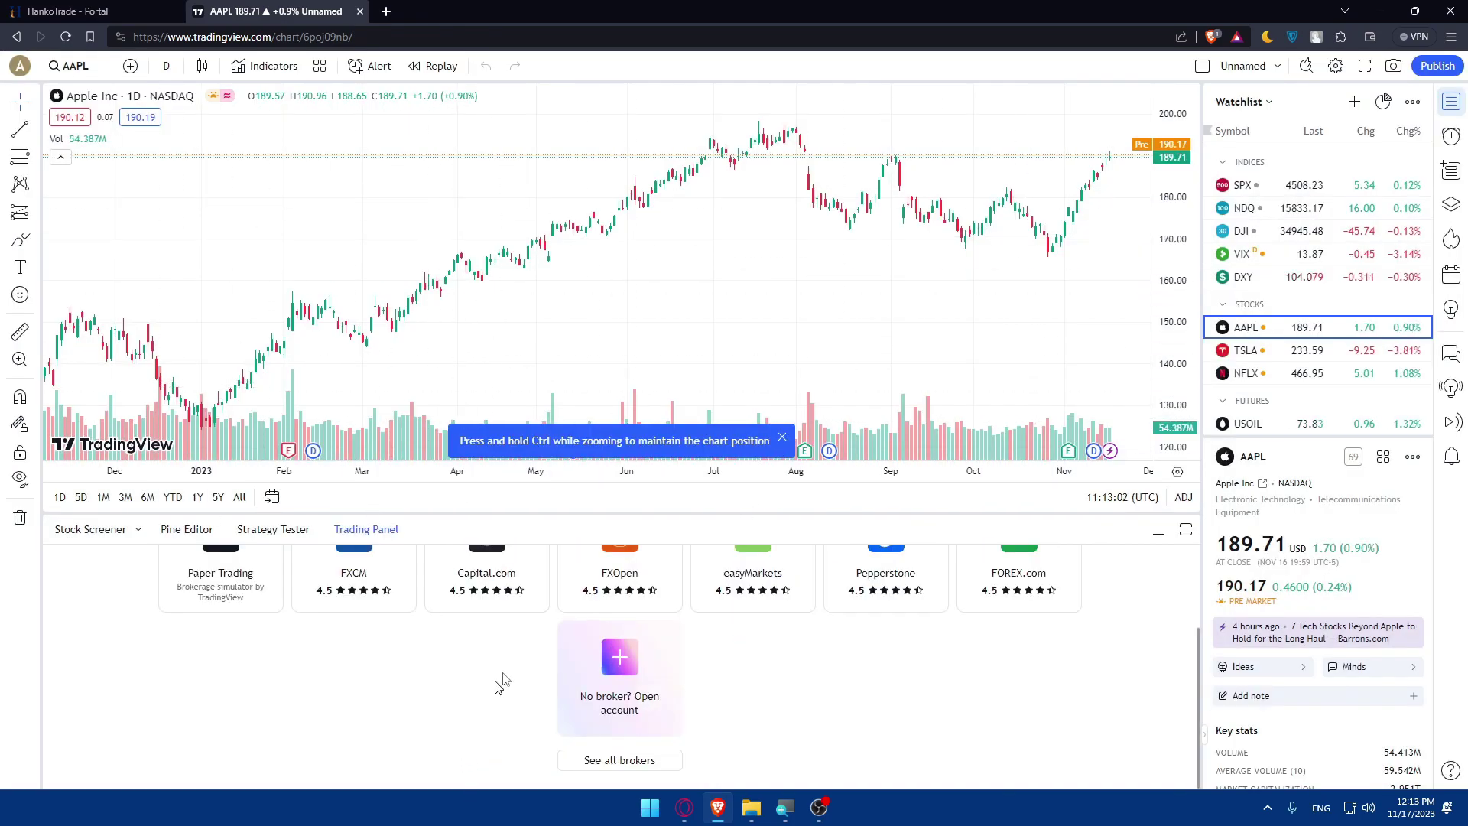
left_click(619, 760)
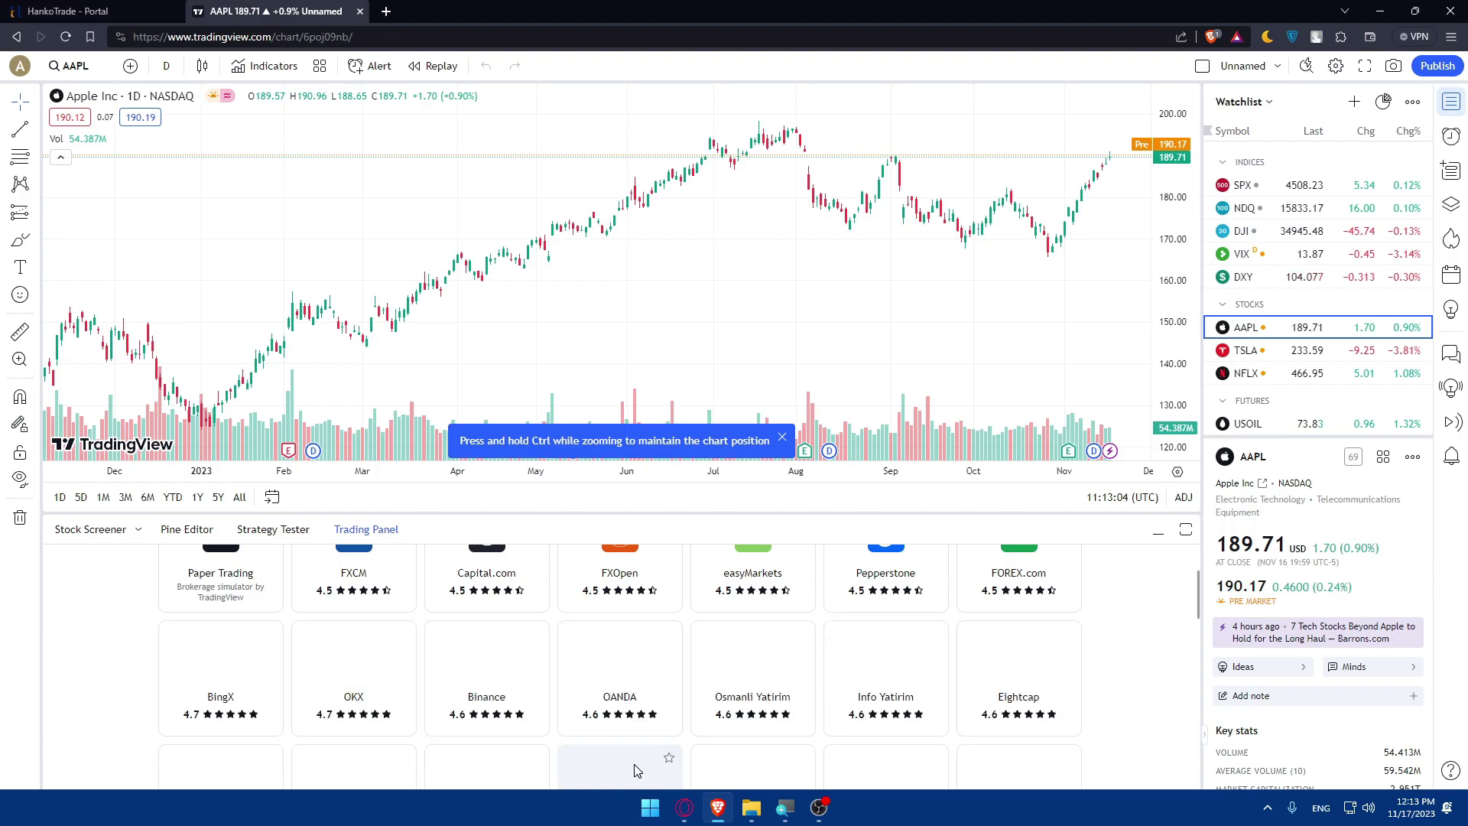
Scroll down through the full broker grid, closing the symbol search that popped up.
scroll(604, 757, "down", 5)
scroll(550, 703, "down", 2)
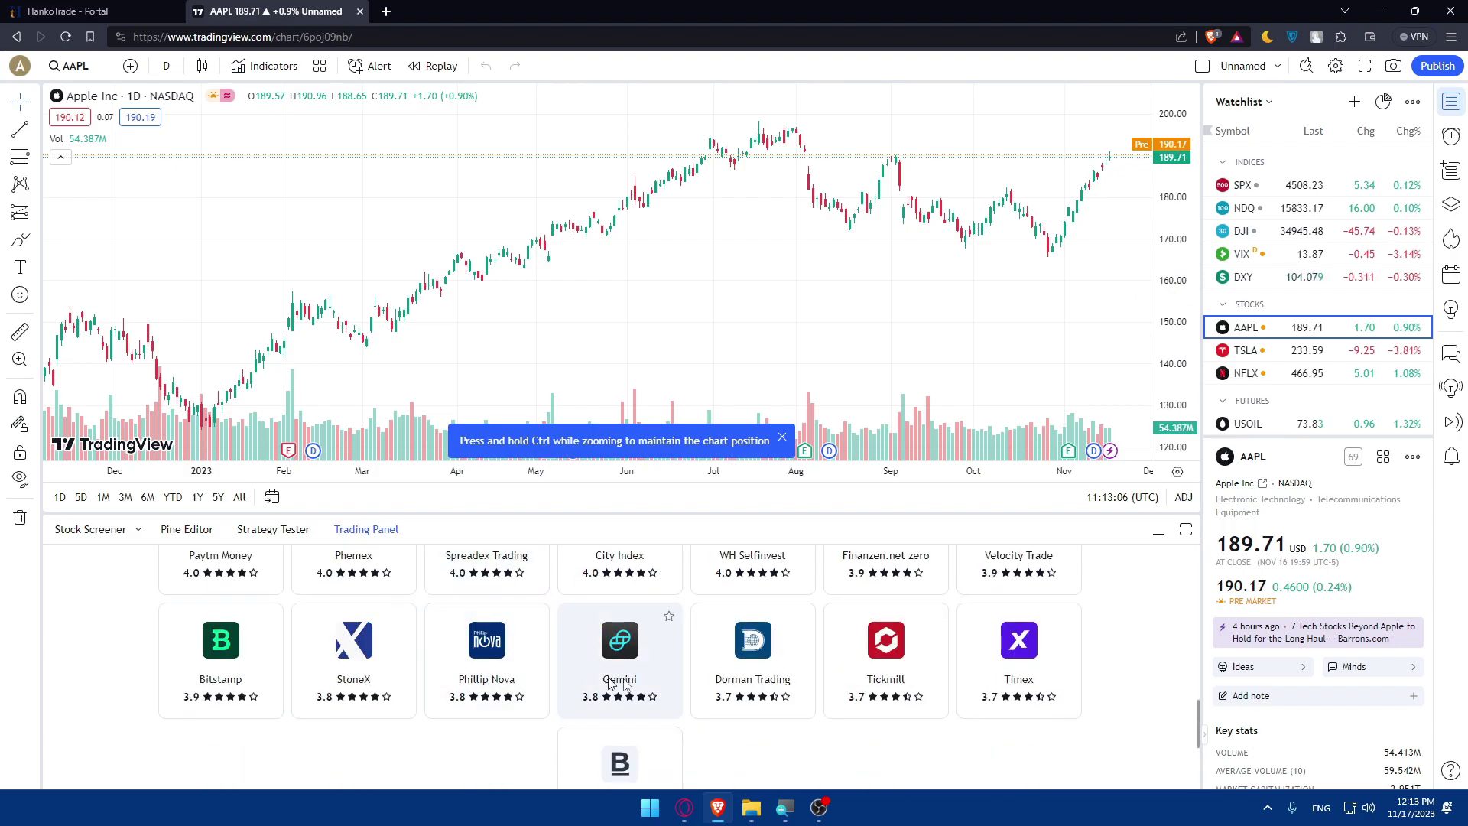
scroll(742, 733, "down", 3)
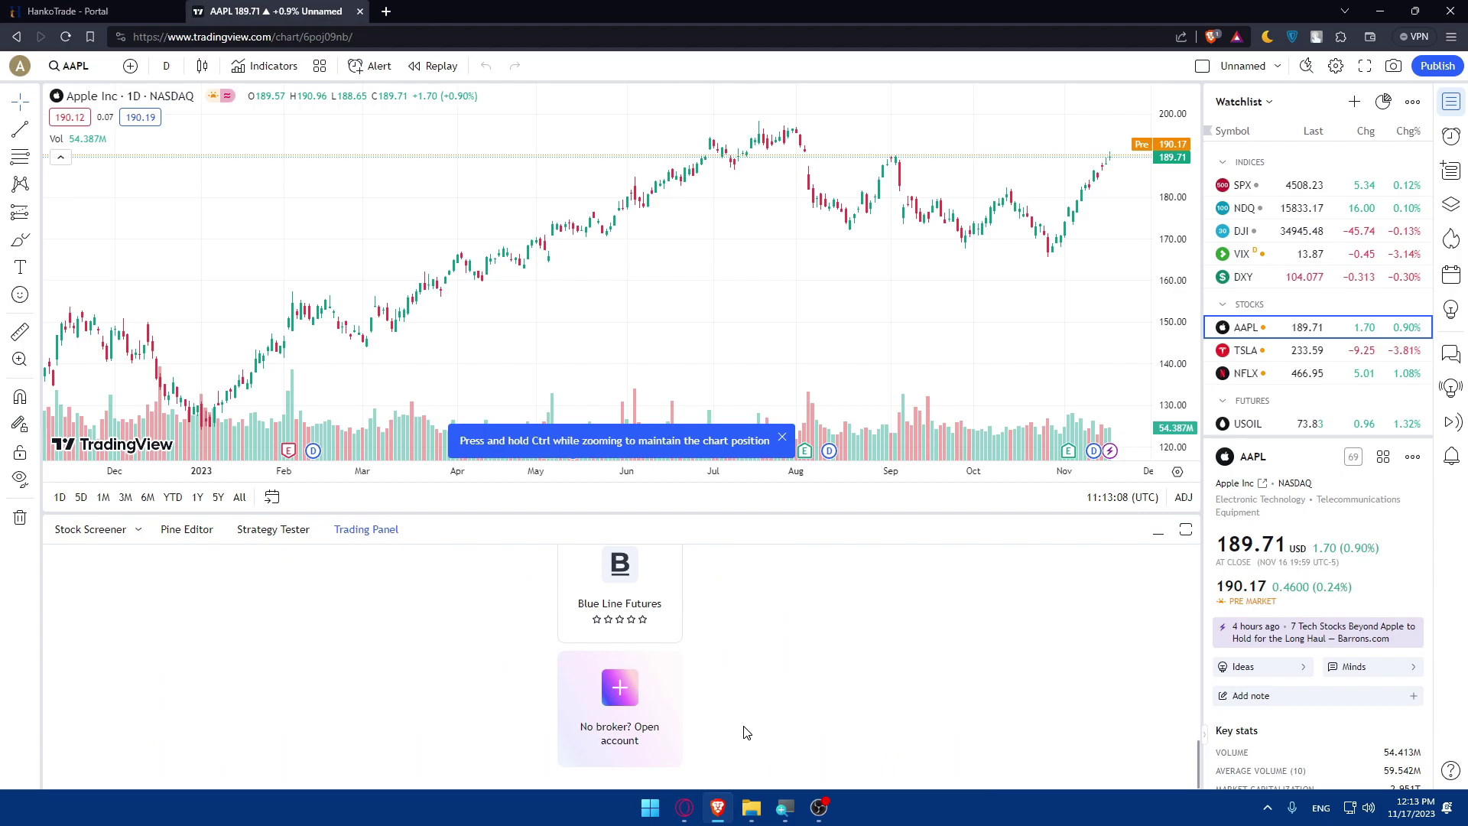
key("ctrl+k")
left_click(791, 715)
Scroll back up the broker grid, dismissing the symbol search each time it opens.
scroll(776, 707, "up", 3)
scroll(776, 707, "up", 5)
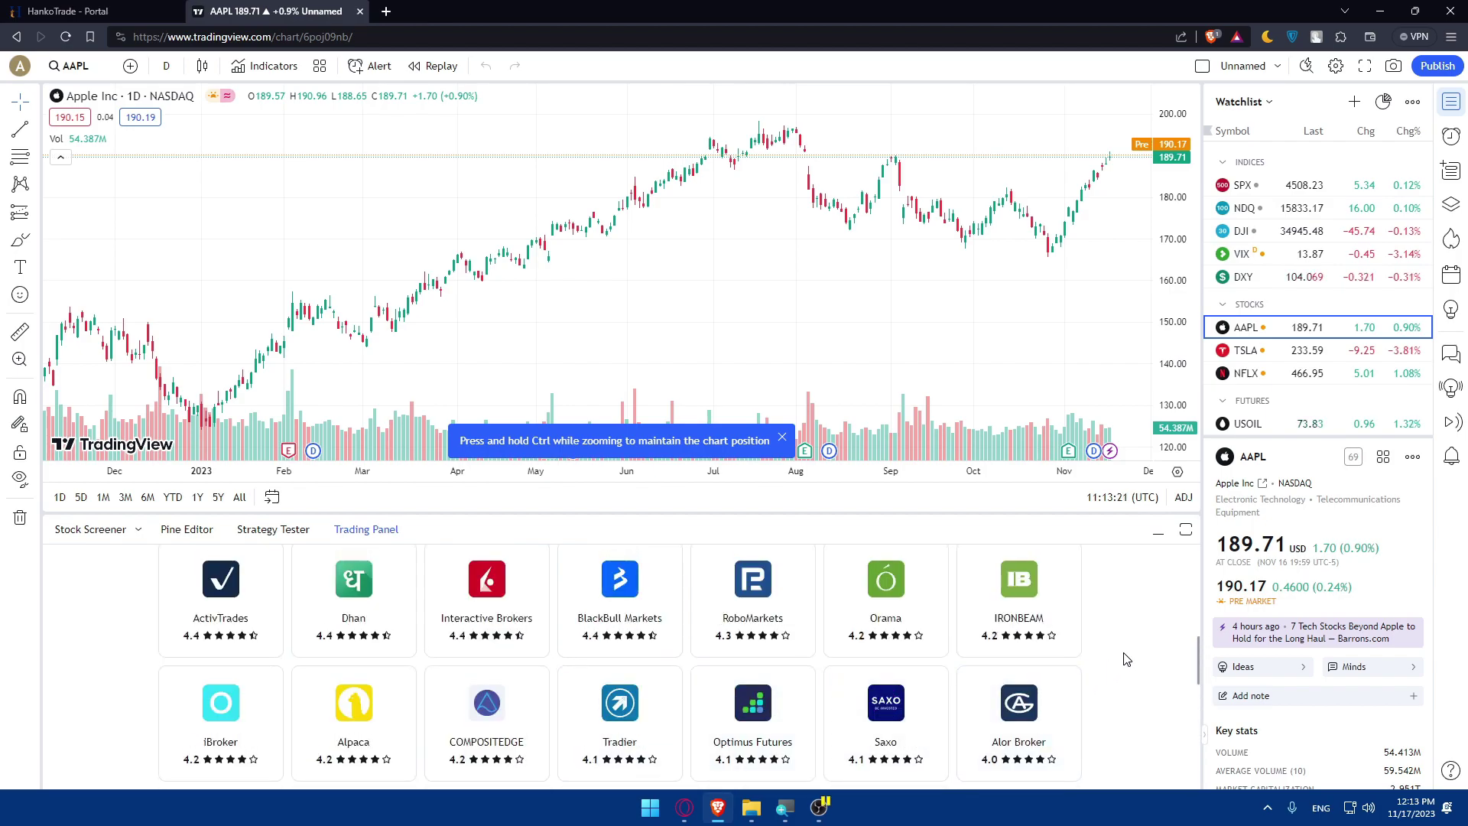
key("a")
left_click(1027, 187)
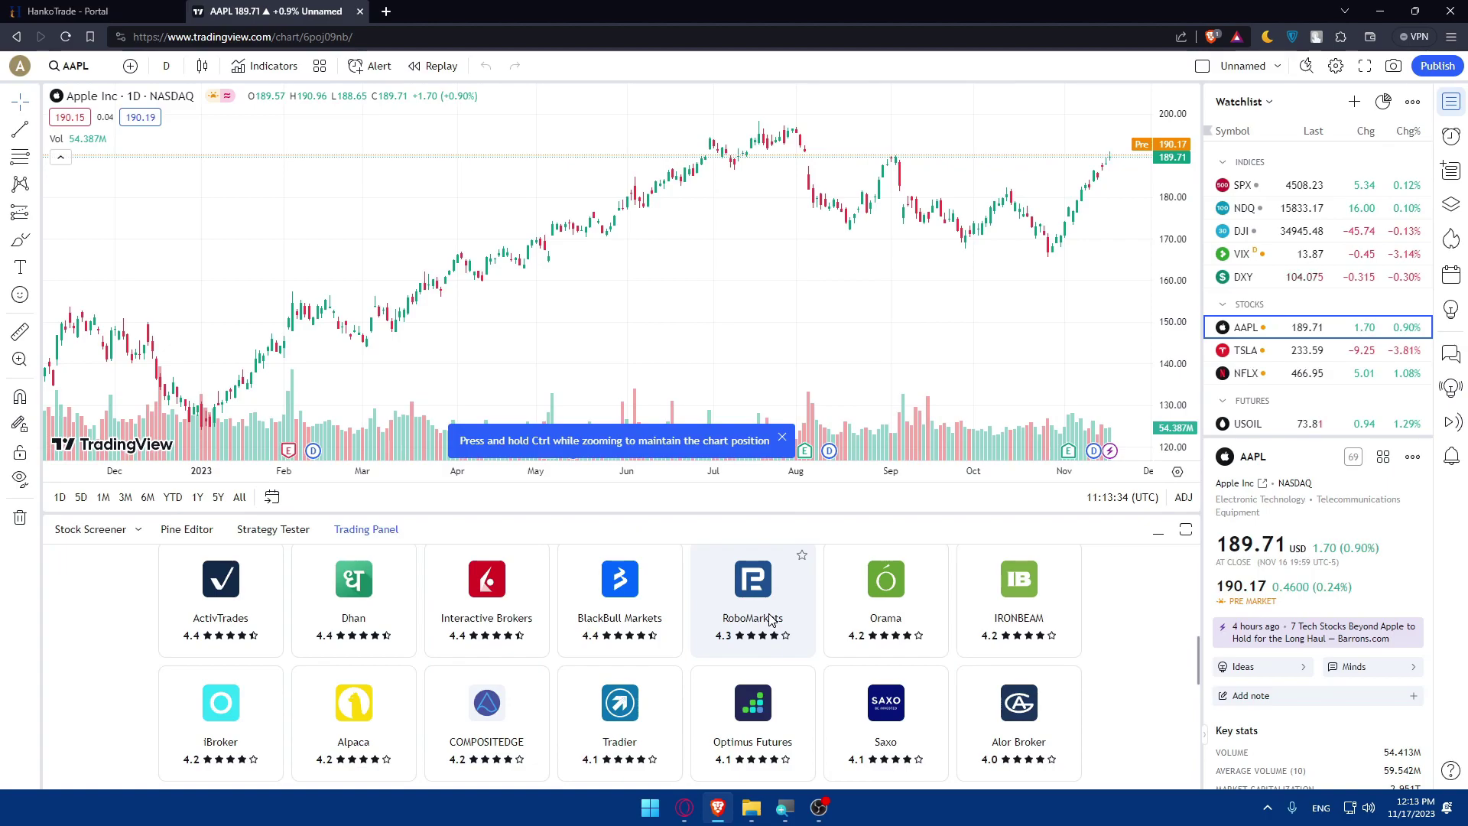
scroll(771, 620, "up", 5)
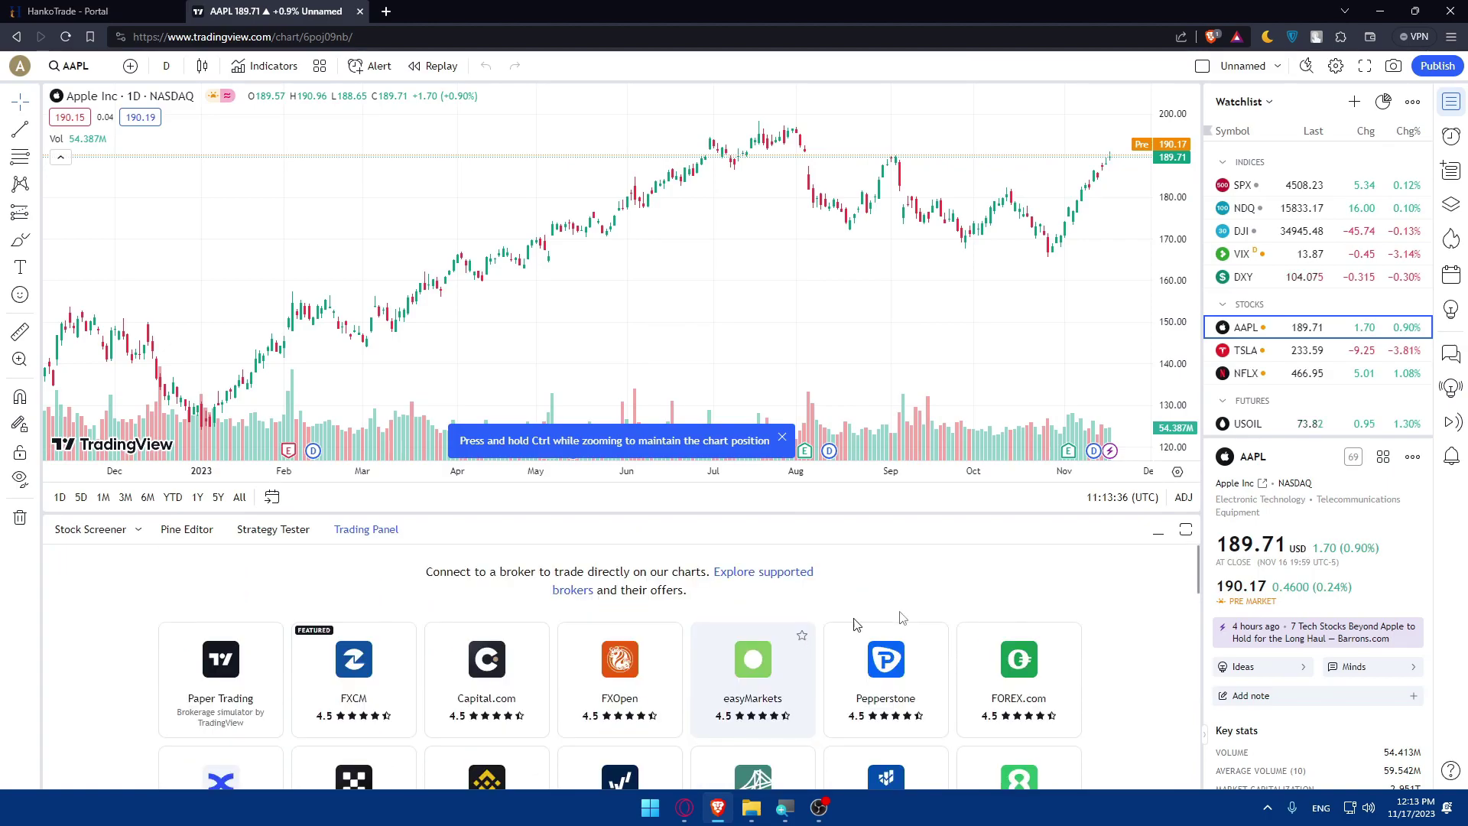
key("a")
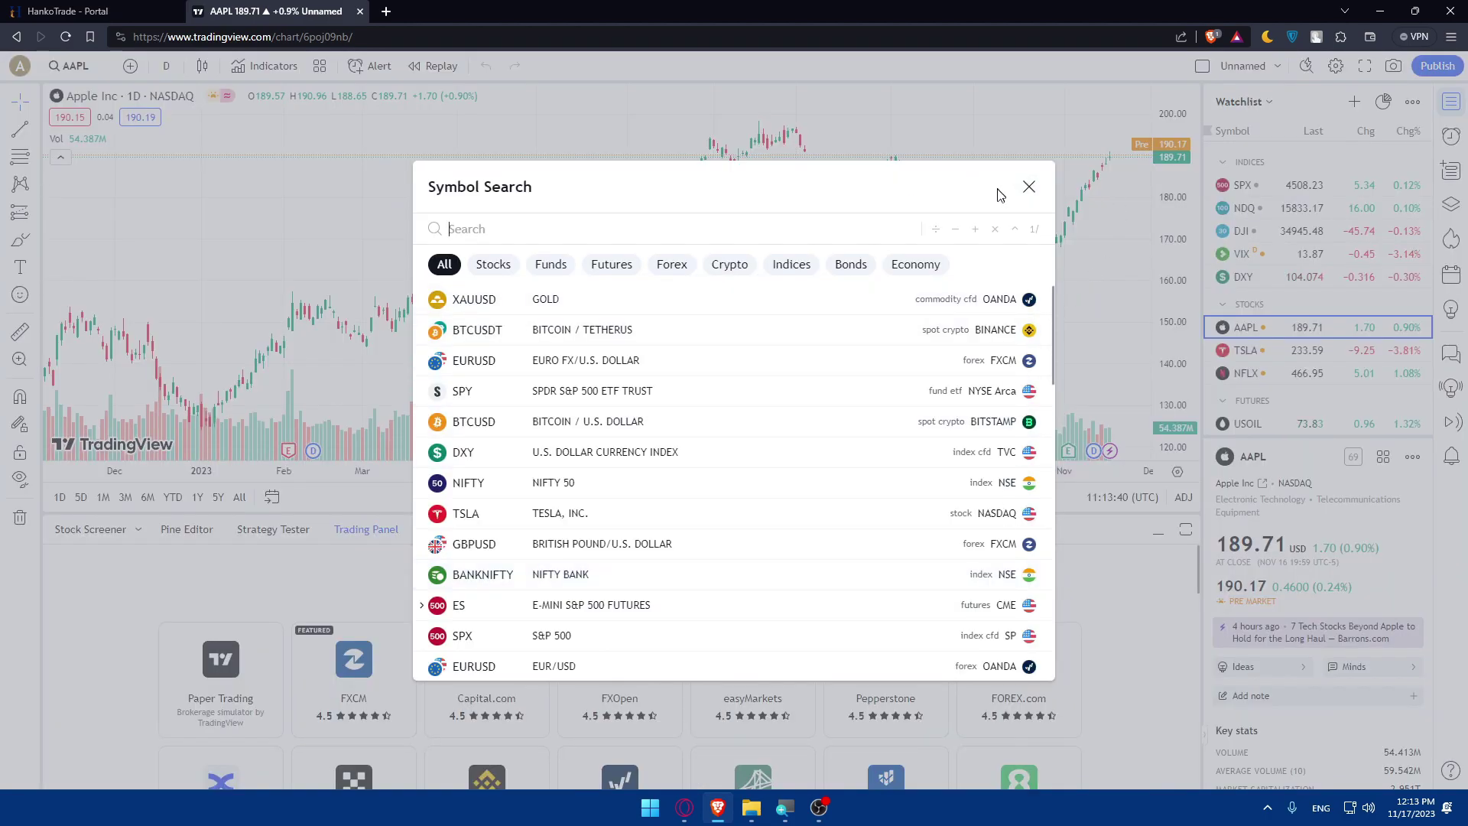
left_click(1030, 186)
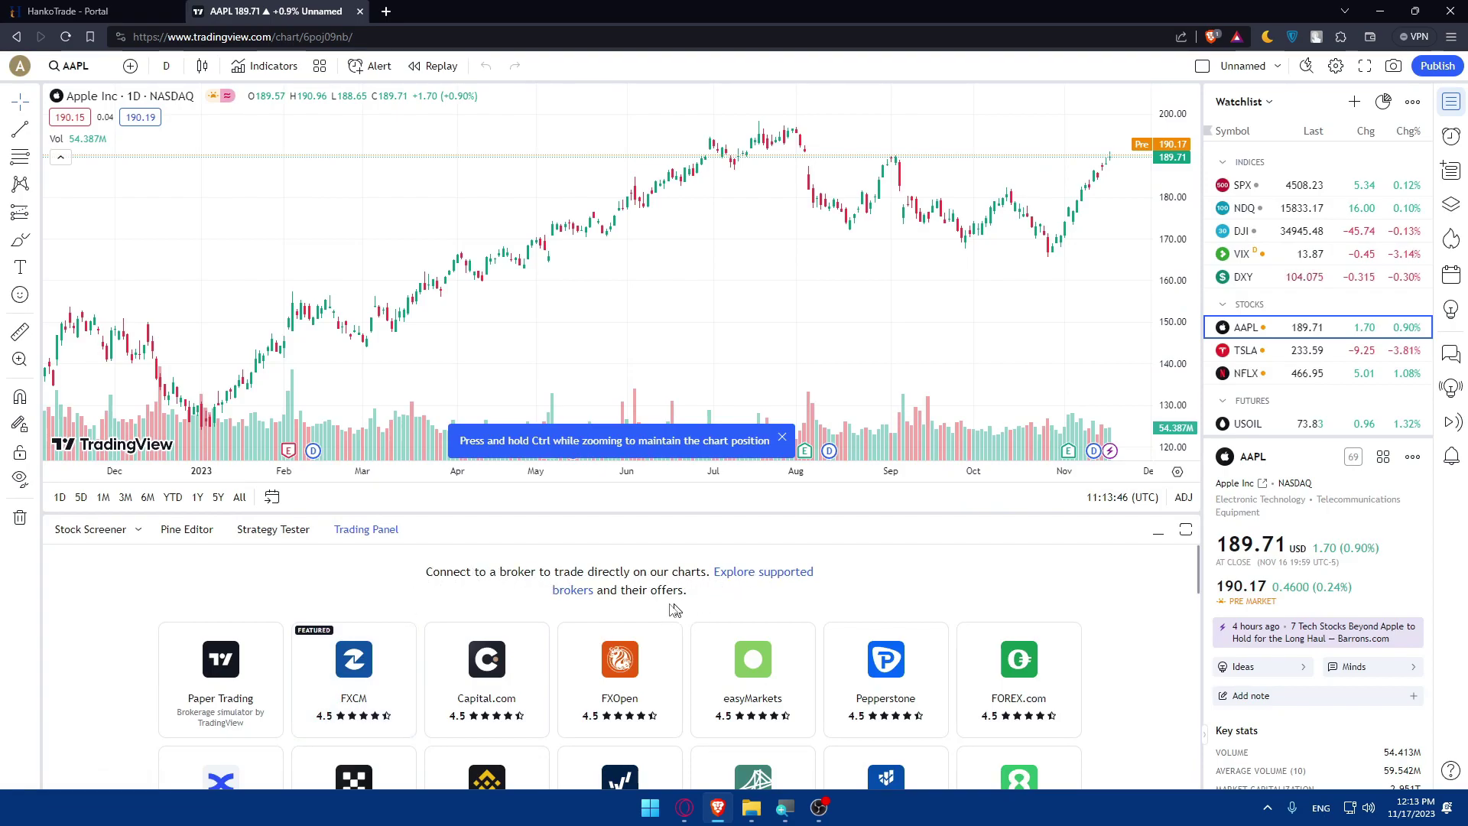
scroll(663, 598, "down", 10)
scroll(736, 618, "up", 2)
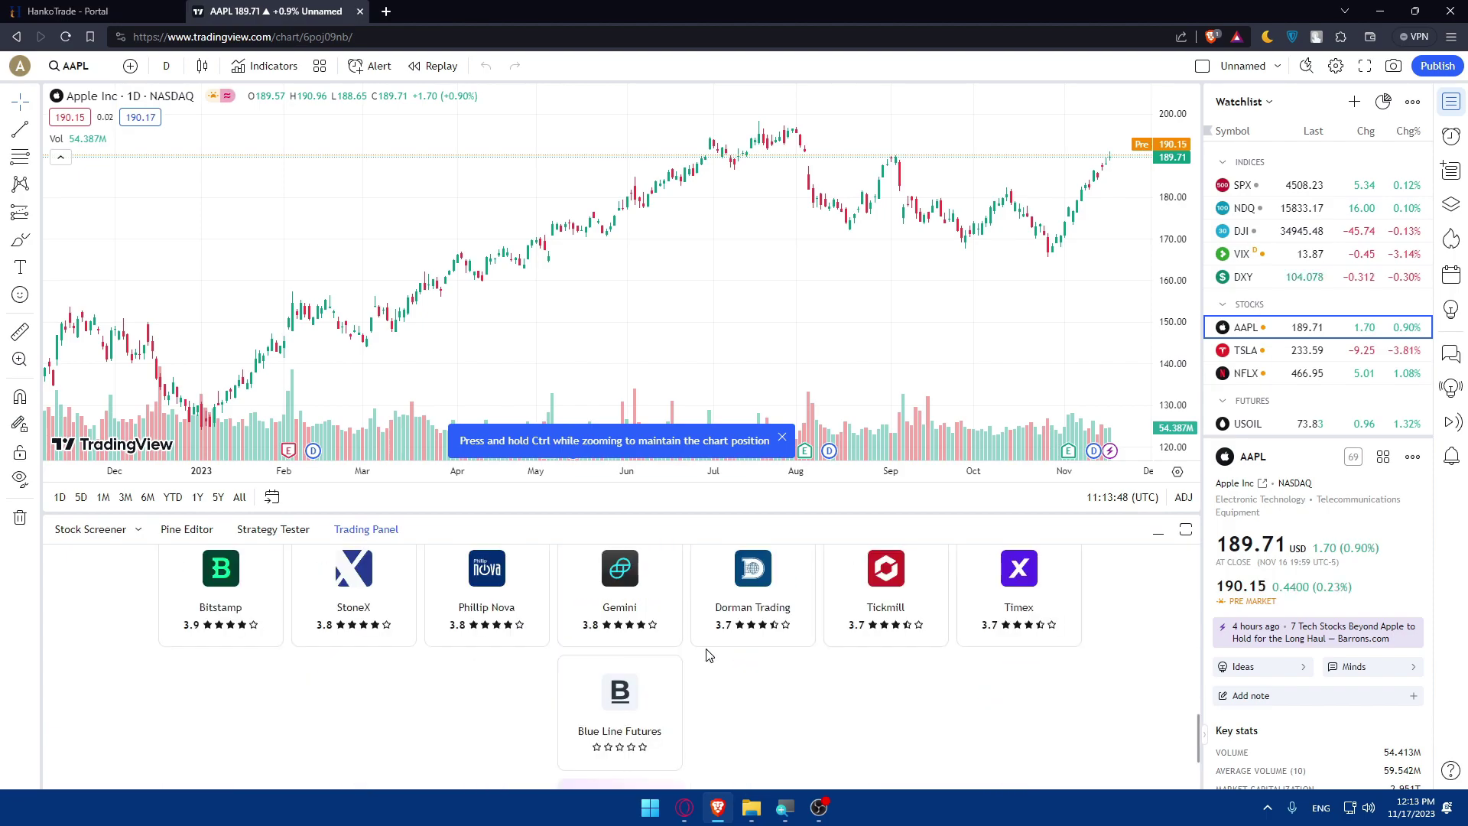
scroll(719, 634, "down", 3)
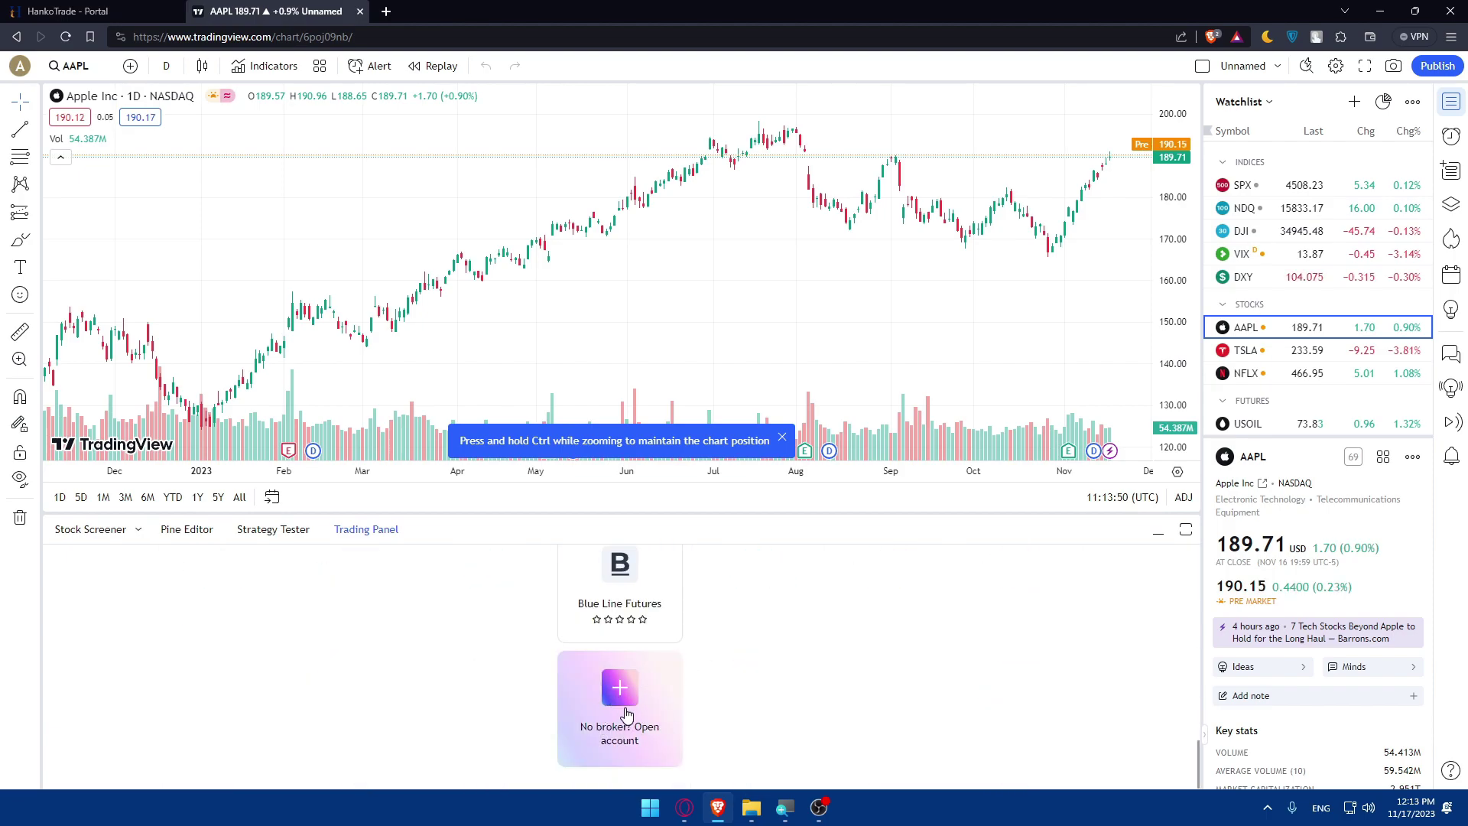
Browse the brokers offering new accounts under 'No broker? Open account', then close that list.
left_click(620, 716)
scroll(673, 581, "up", 2)
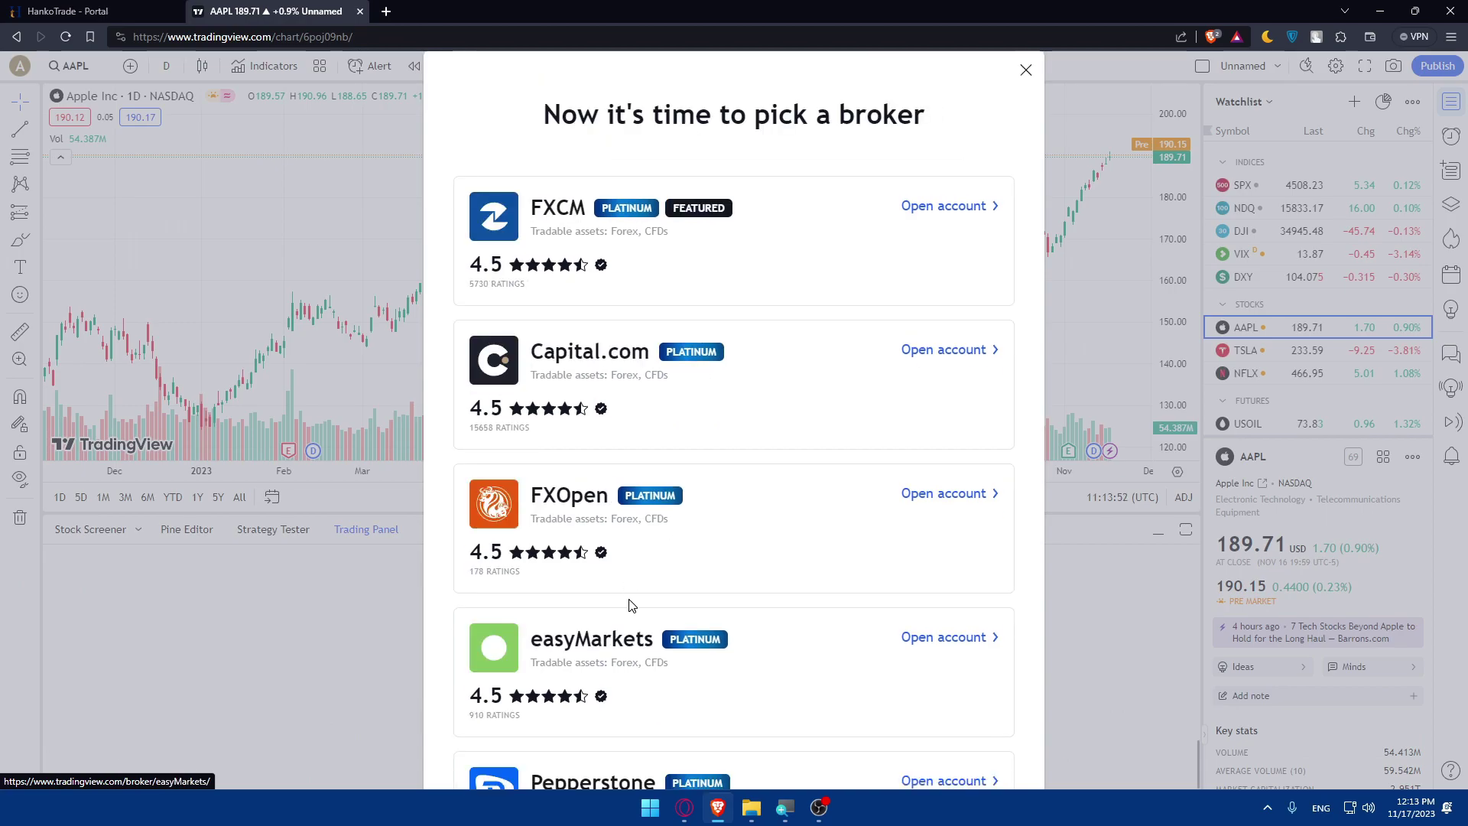
scroll(613, 564, "down", 2)
scroll(806, 449, "up", 2)
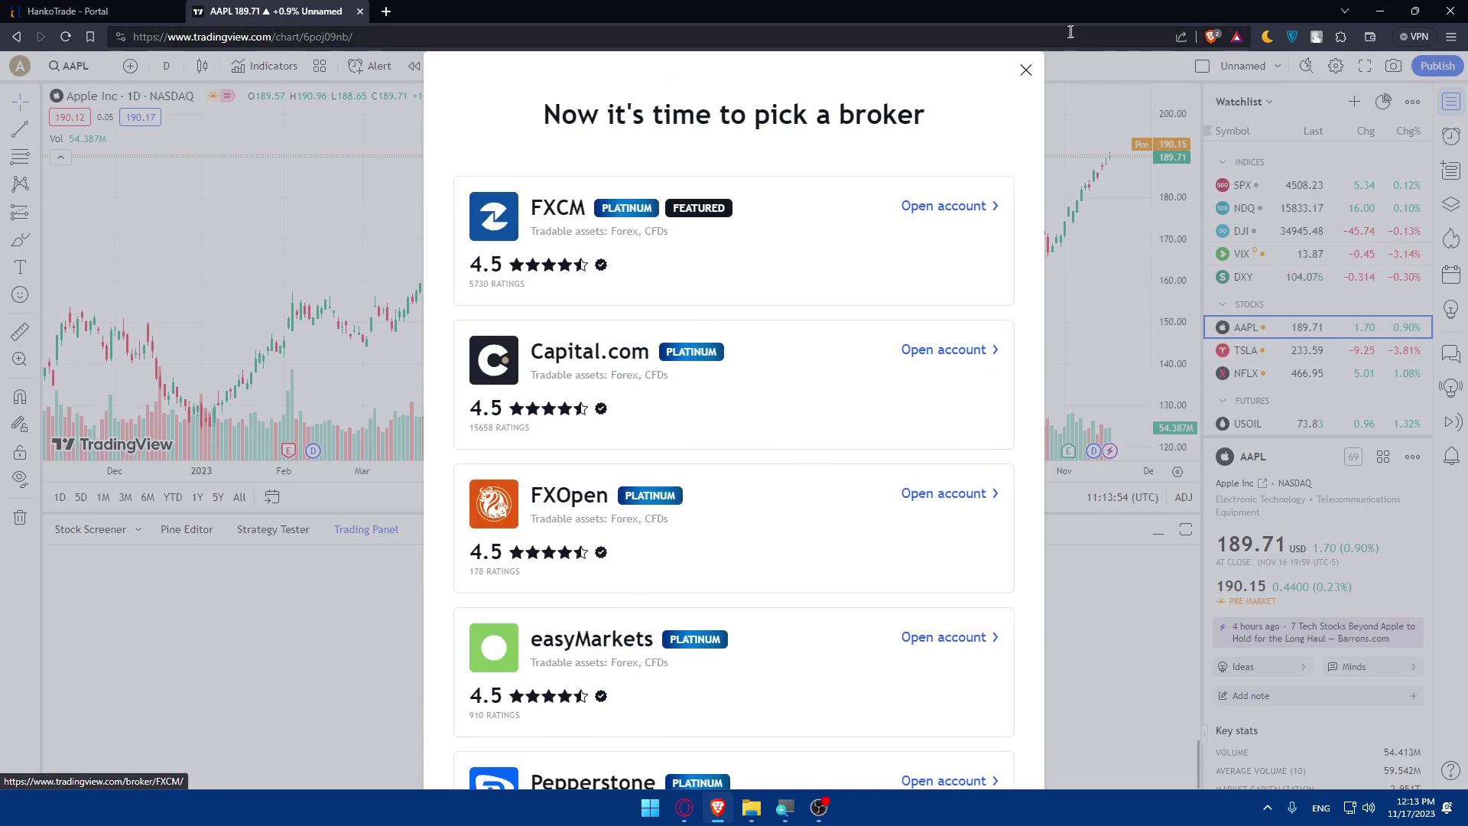
left_click(1026, 69)
scroll(551, 679, "up", 5)
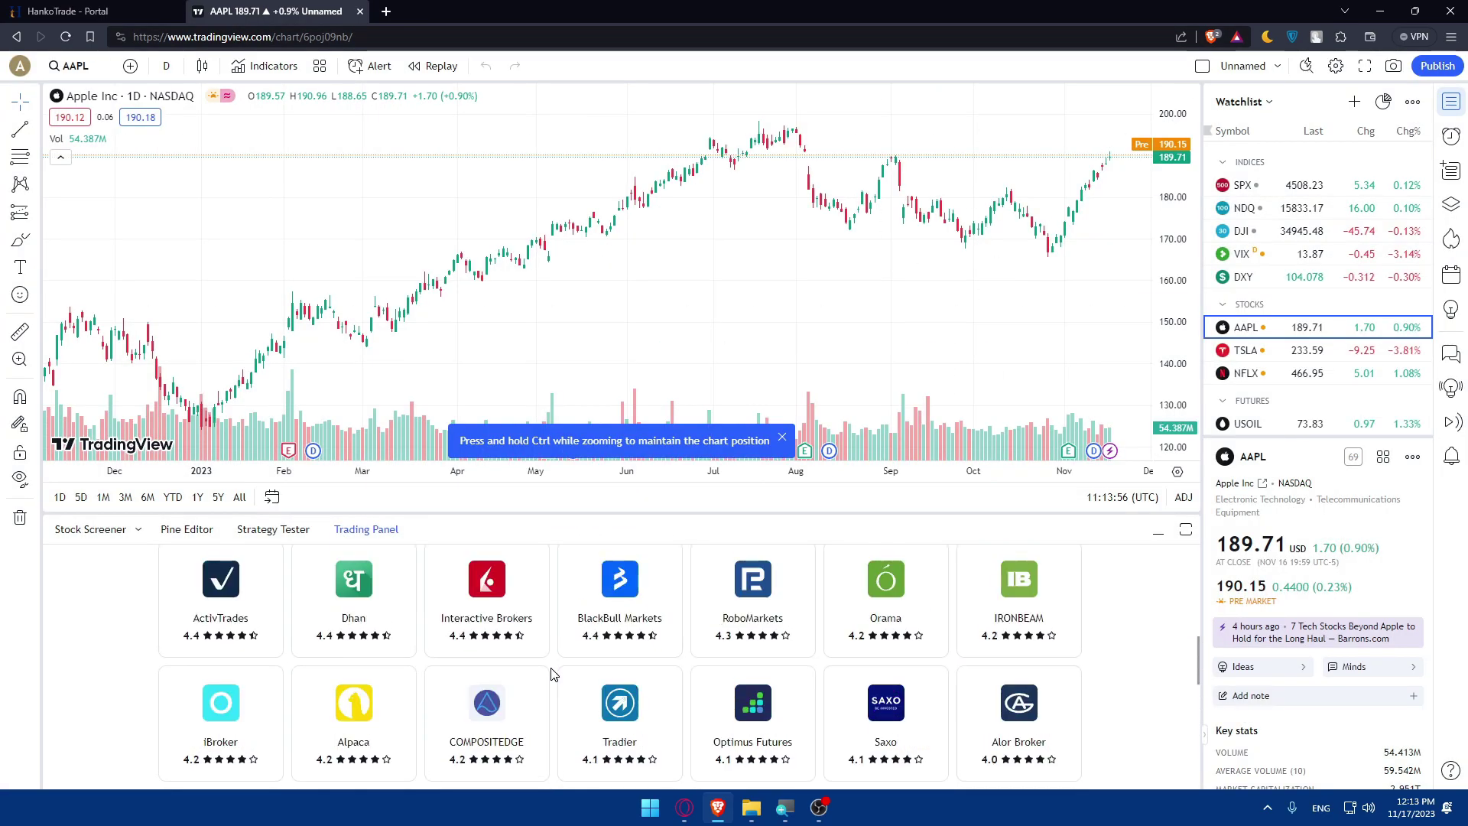
scroll(550, 680, "down", 3)
scroll(341, 650, "down", 2)
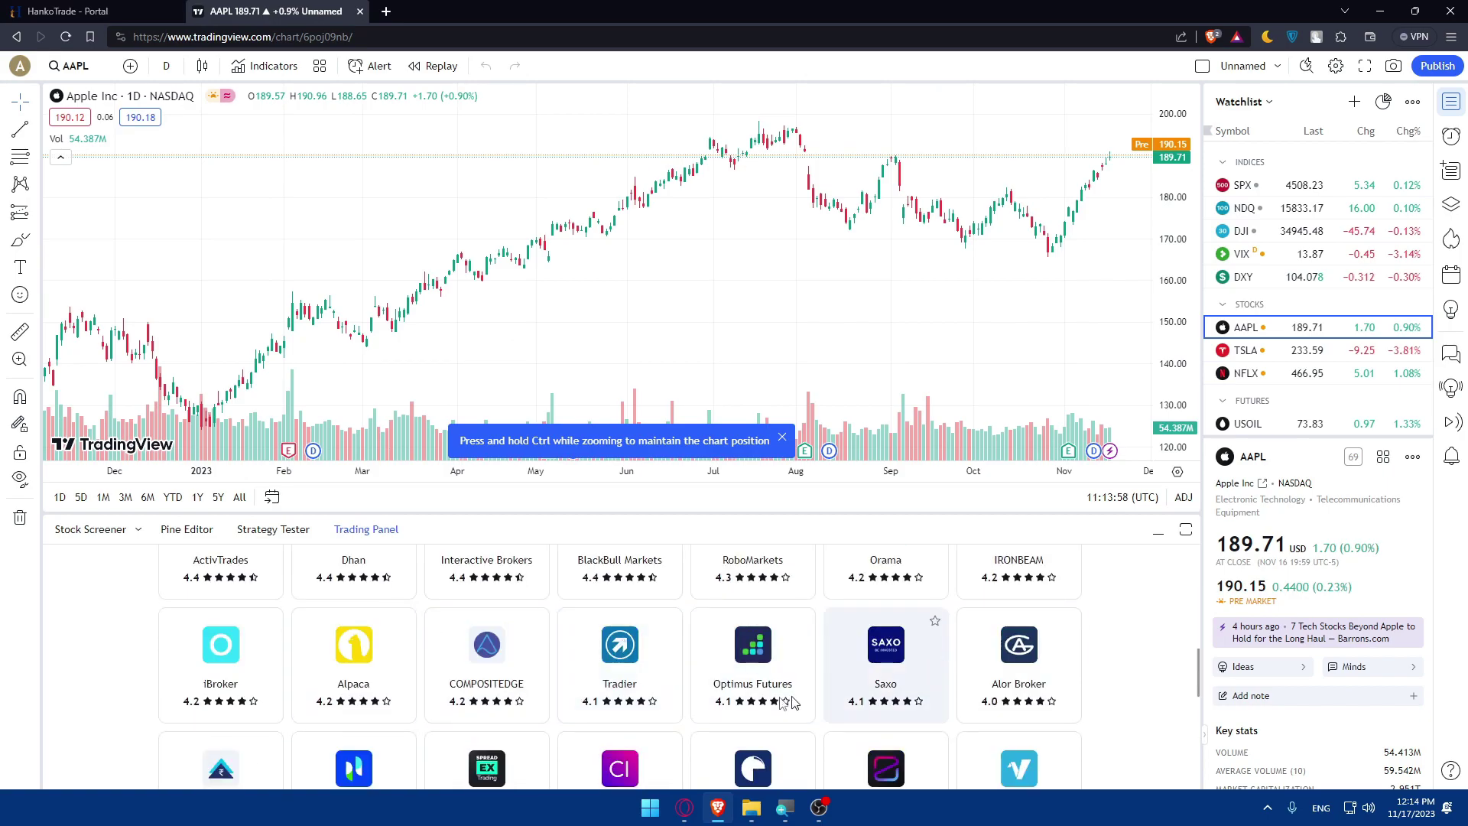
scroll(642, 678, "up", 5)
scroll(672, 672, "down", 3)
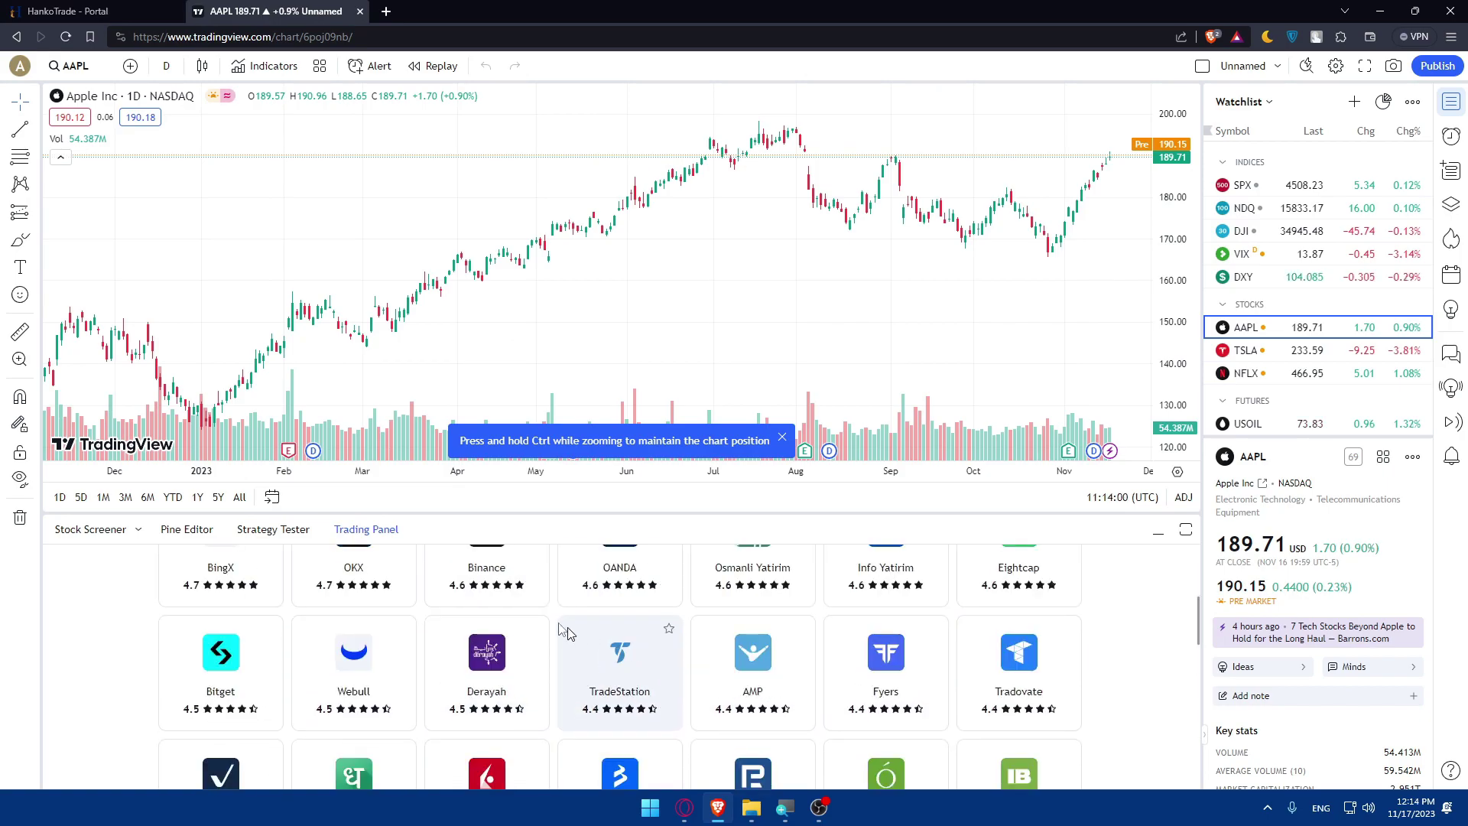
scroll(535, 627, "up", 1)
left_click(483, 662)
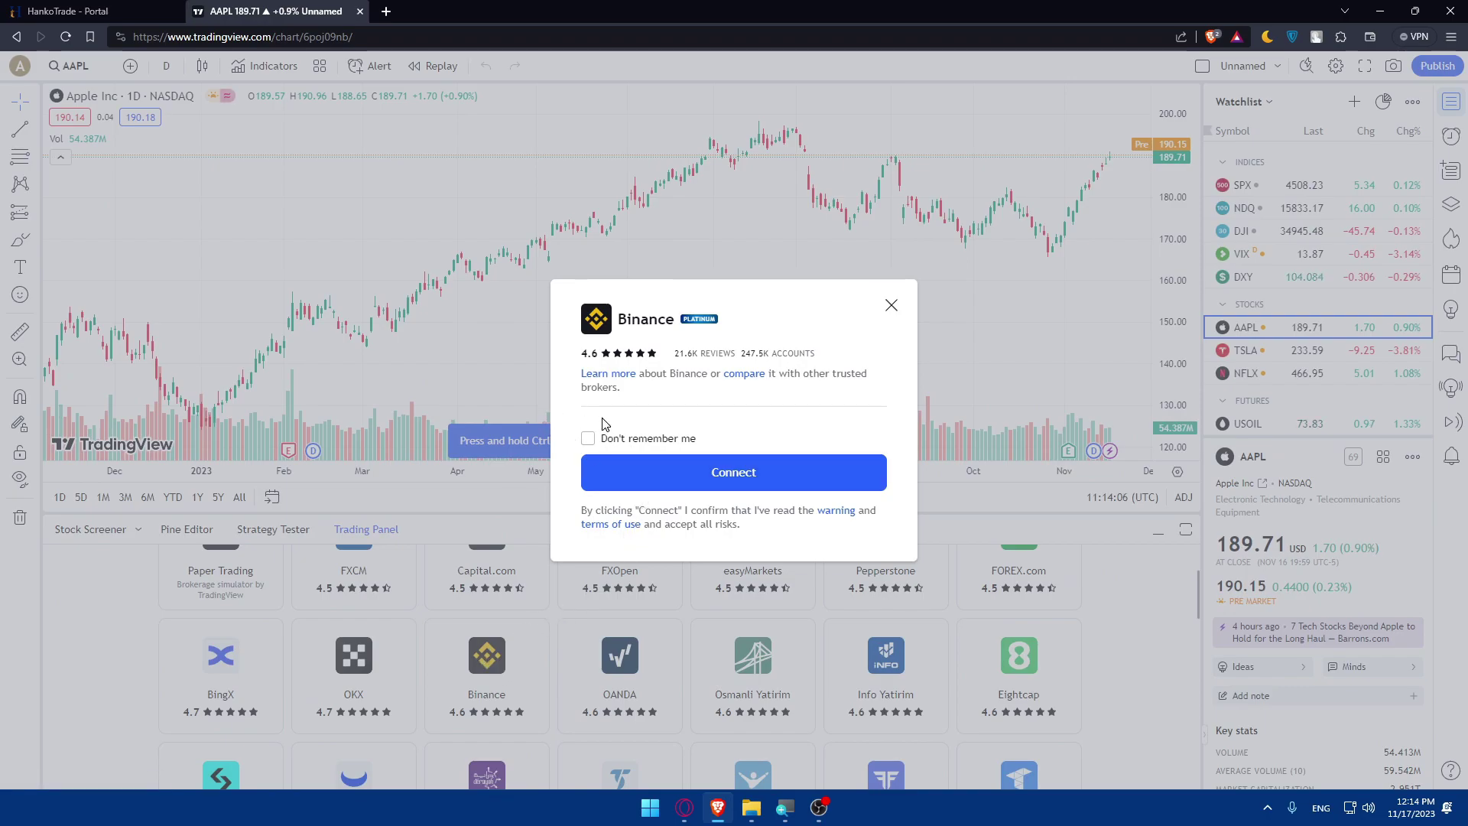
left_click(891, 305)
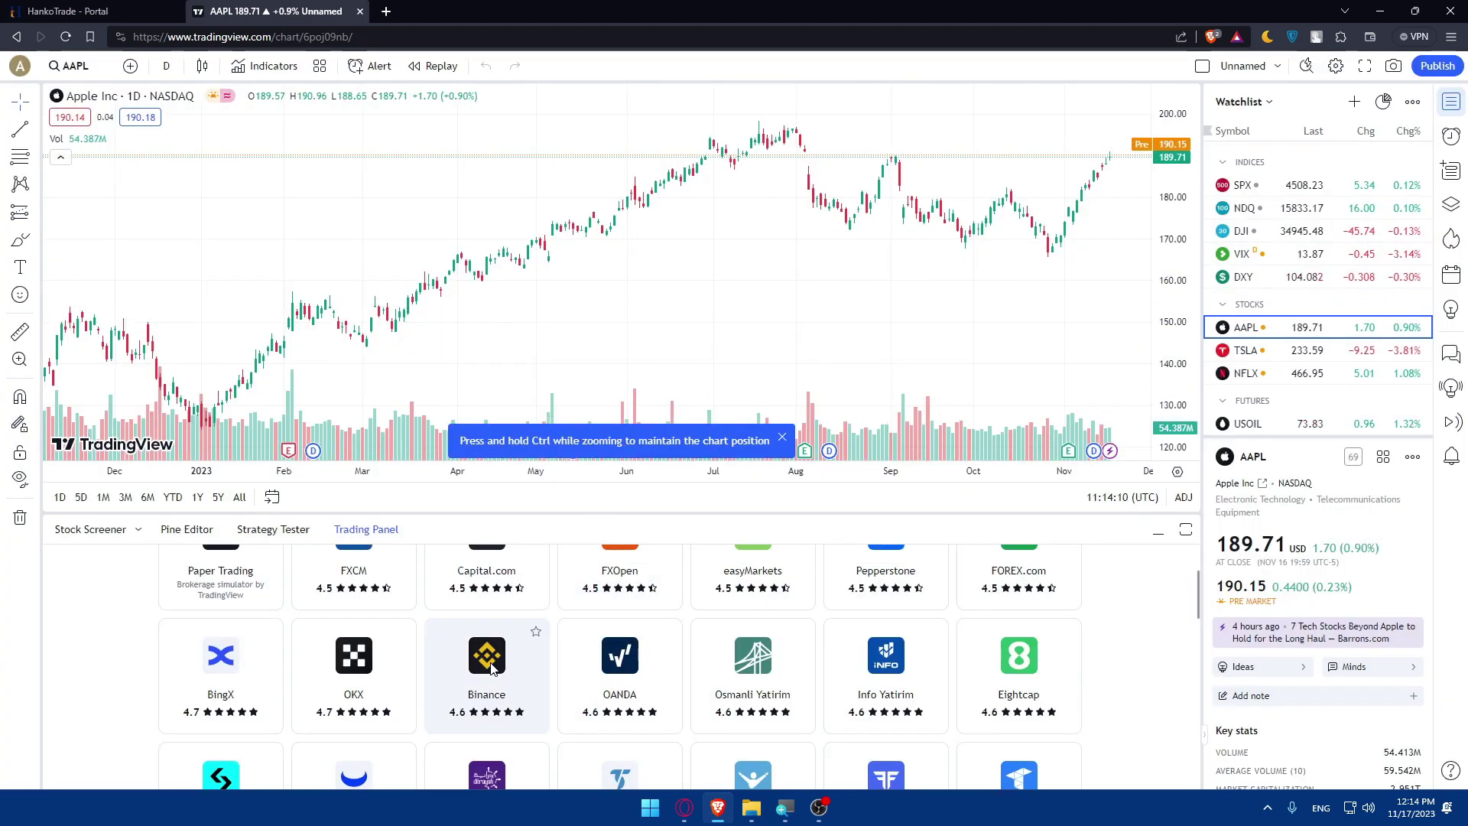